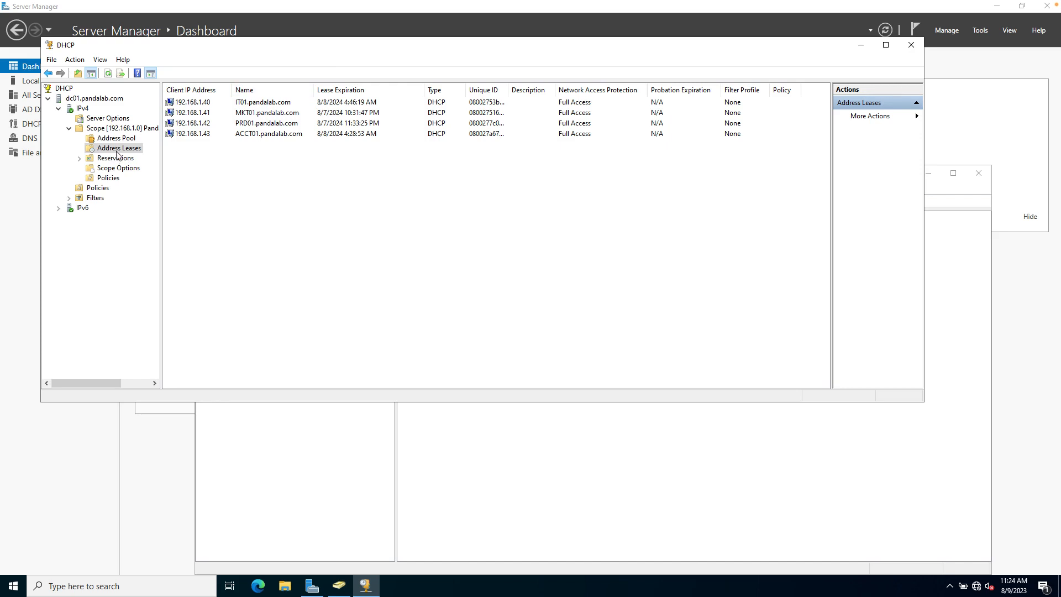
# Review the DHCP address leases and the computers in the Accounting, Information Technology, Marketing and Production organizational units.
pyautogui.click(130, 149)
pyautogui.click(497, 448)
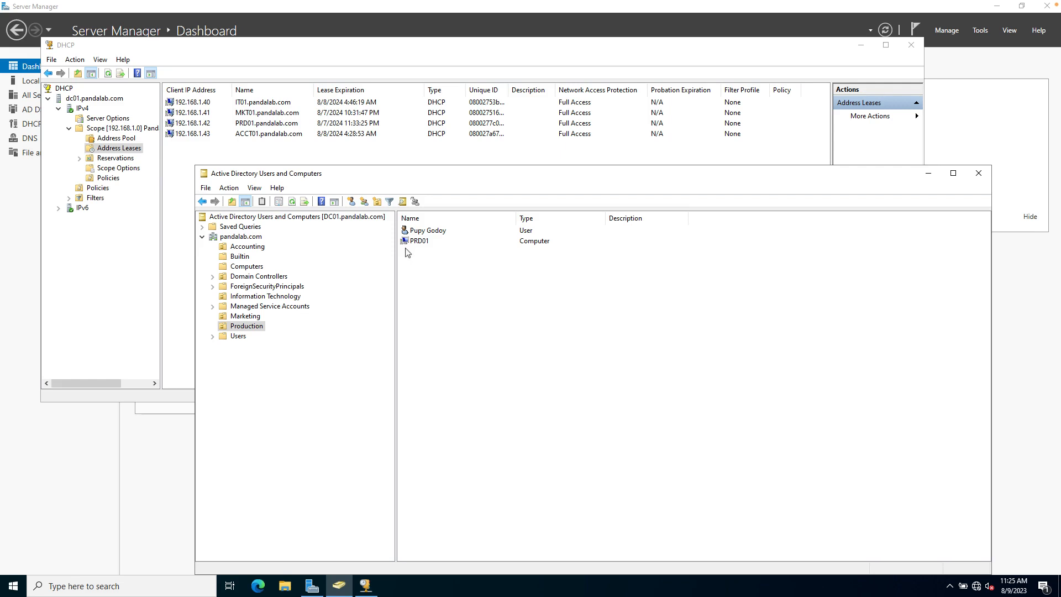
pyautogui.click(255, 248)
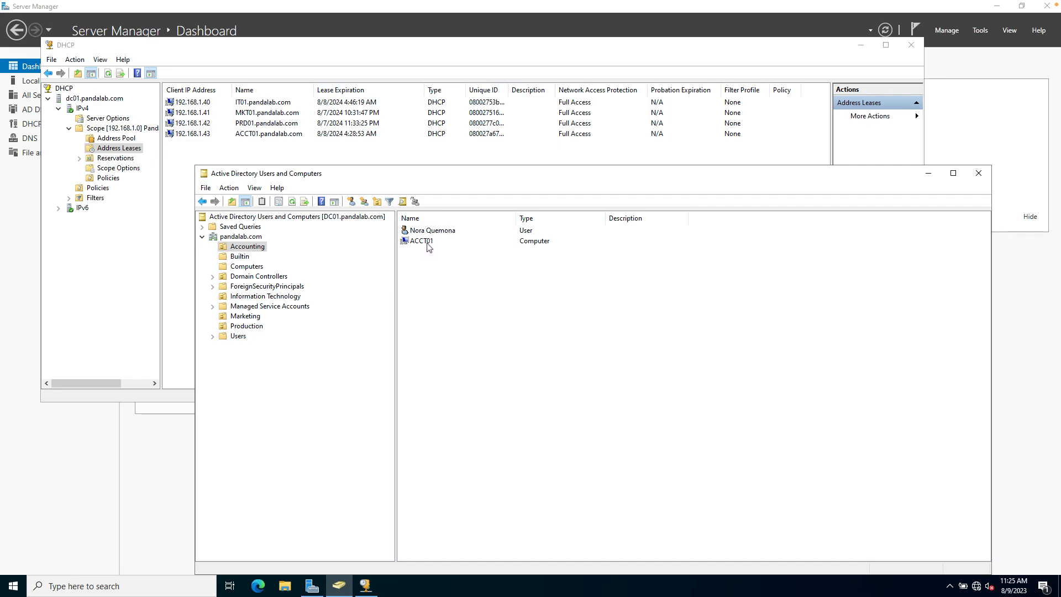
pyautogui.click(265, 297)
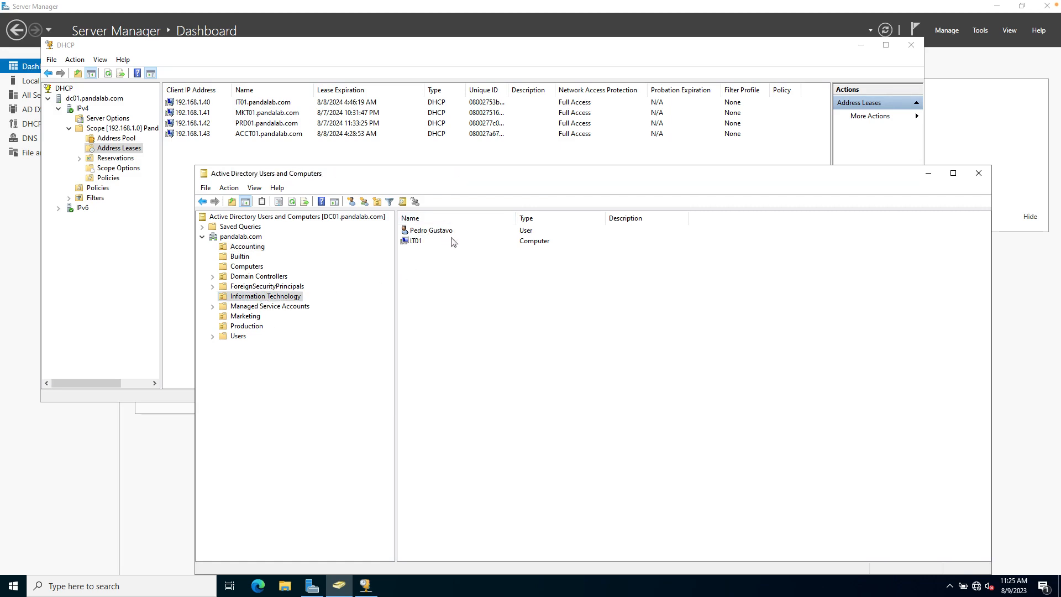
pyautogui.click(257, 318)
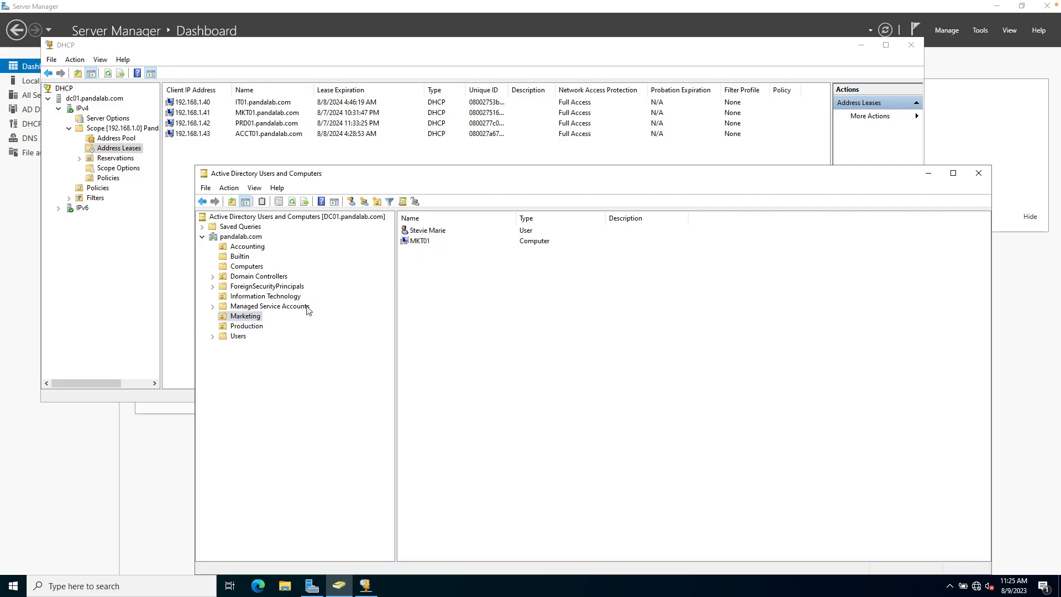
pyautogui.click(248, 327)
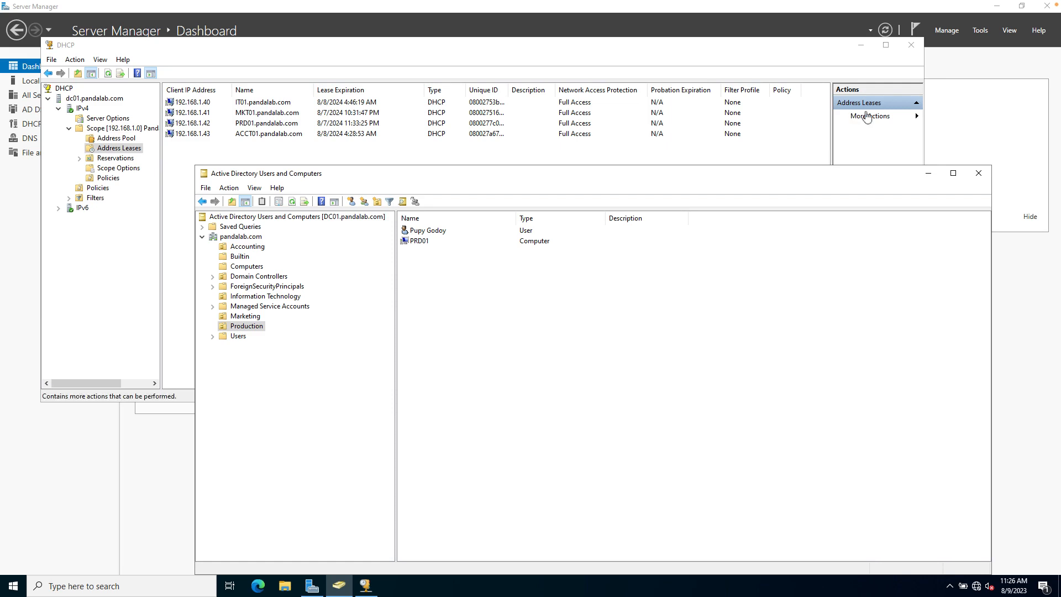
# Minimize the open consoles and launch Group Policy Management, declining the SYSVOL permissions change.
pyautogui.click(902, 66)
pyautogui.click(861, 45)
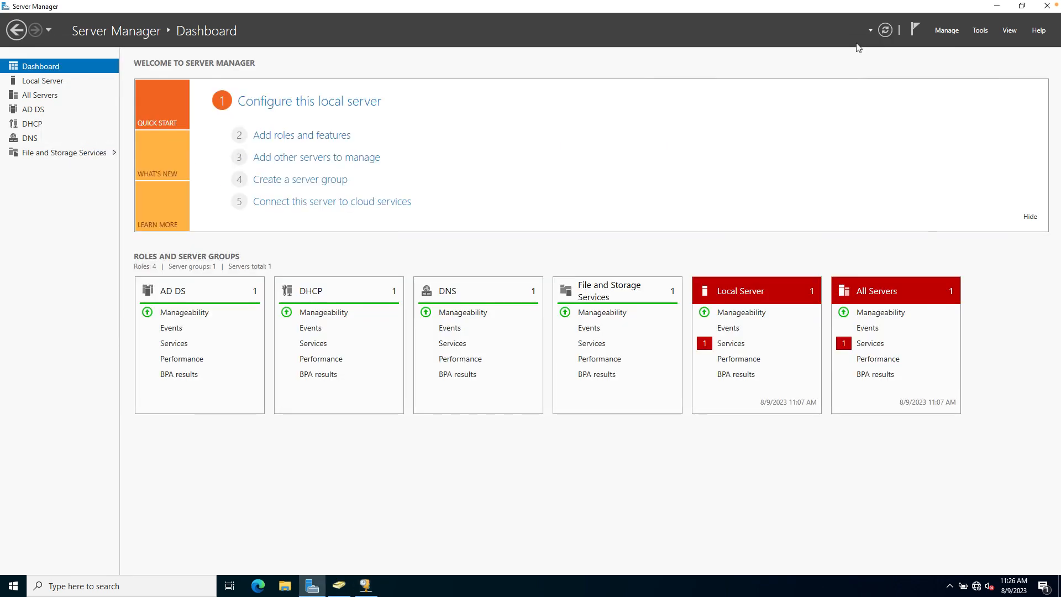
pyautogui.click(981, 31)
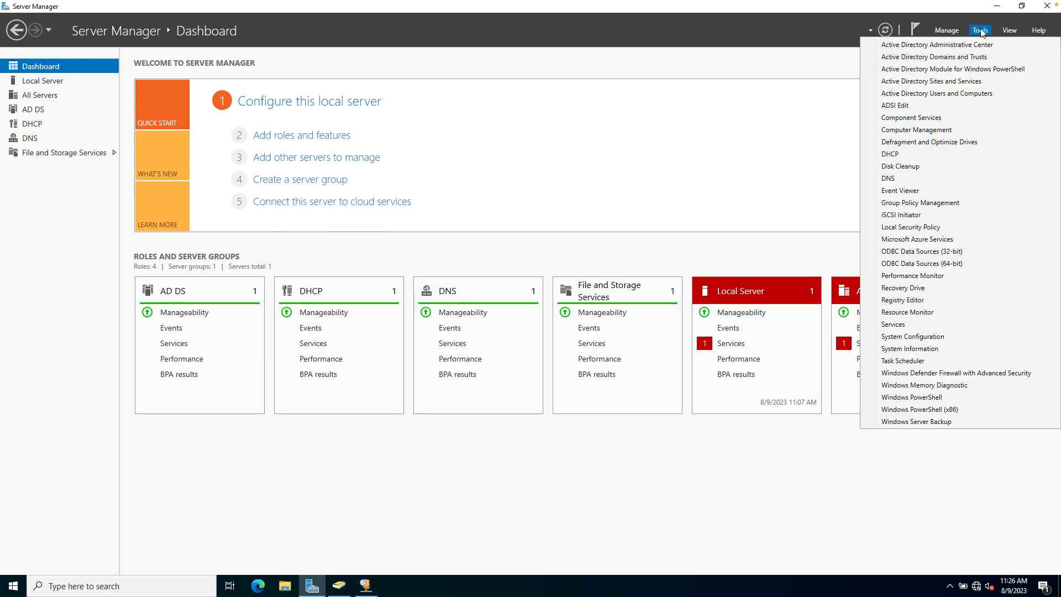
pyautogui.click(940, 203)
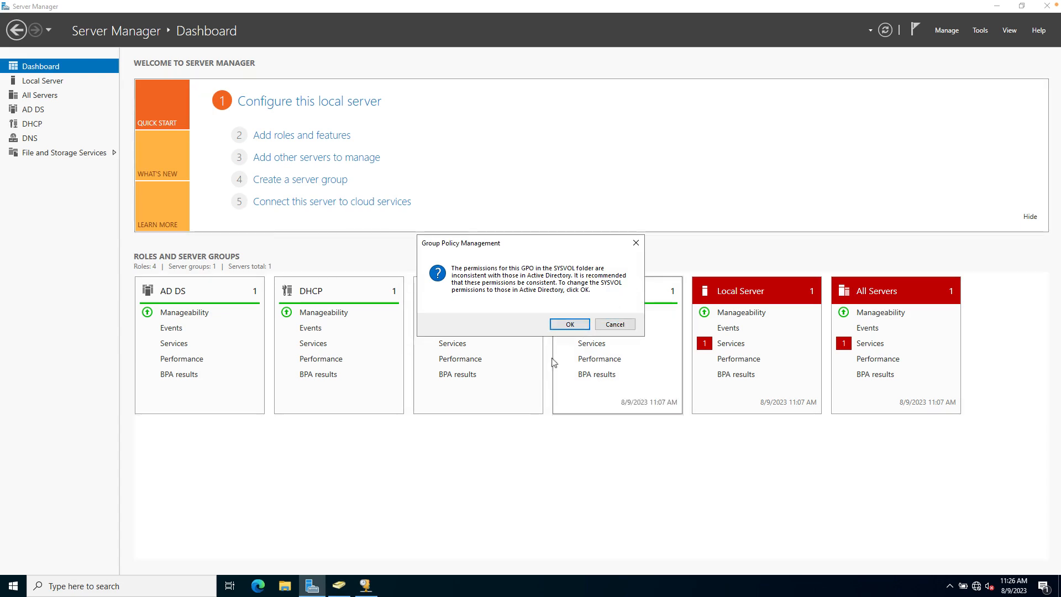
pyautogui.click(366, 587)
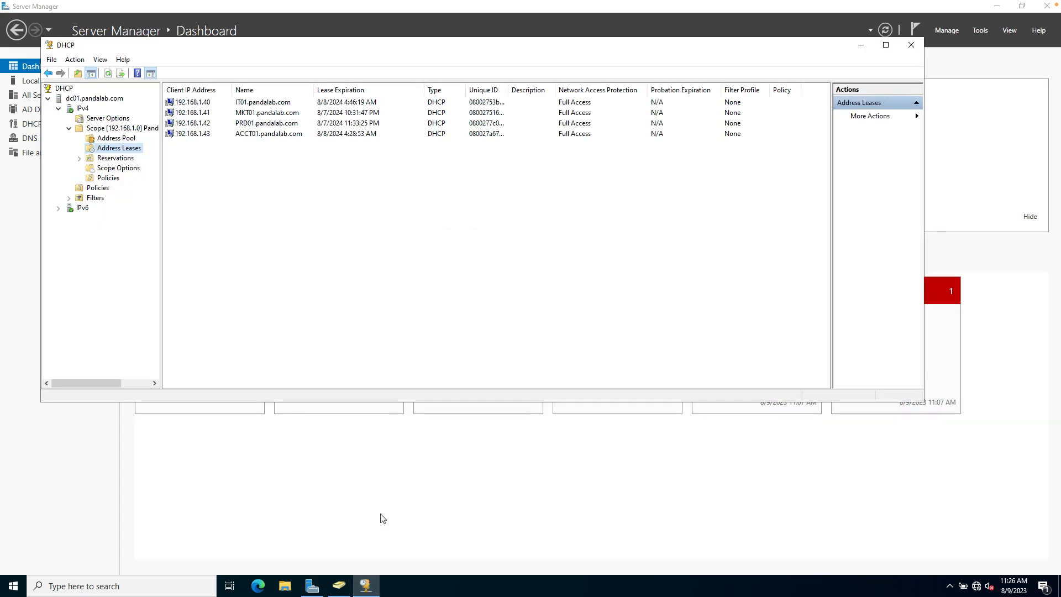
pyautogui.click(860, 45)
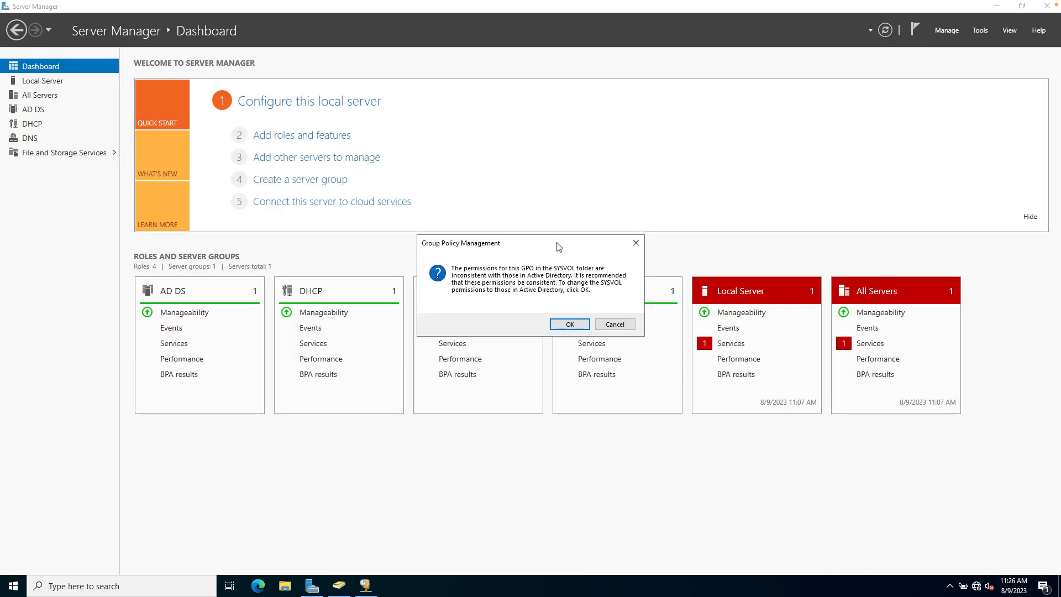
pyautogui.click(623, 327)
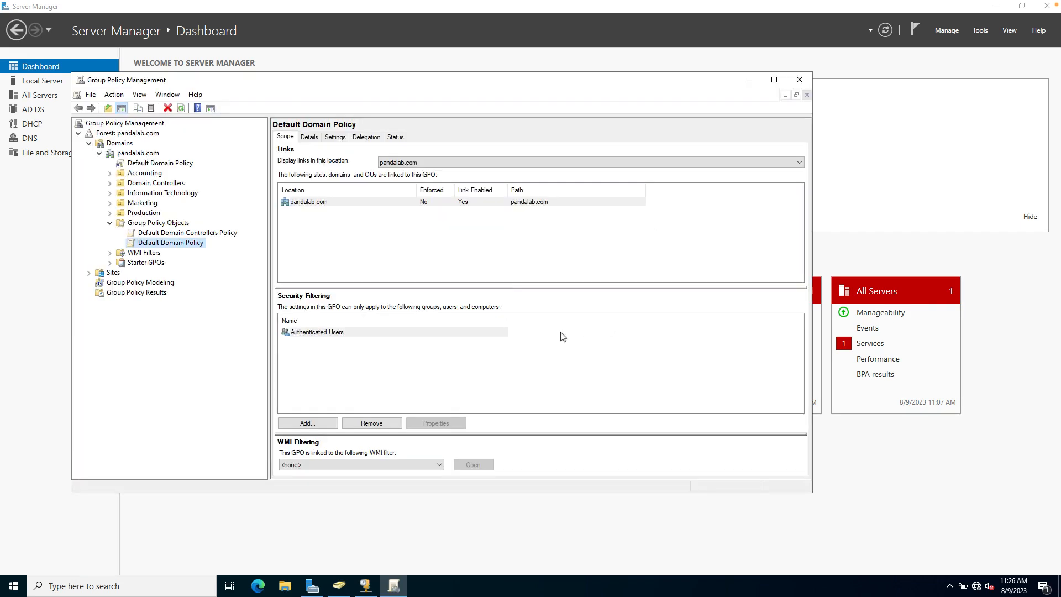
# Reposition the Group Policy Management window and expand the pandalab.com domain down to its Group Policy Objects.
pyautogui.moveTo(406, 83); pyautogui.dragTo(485, 87)
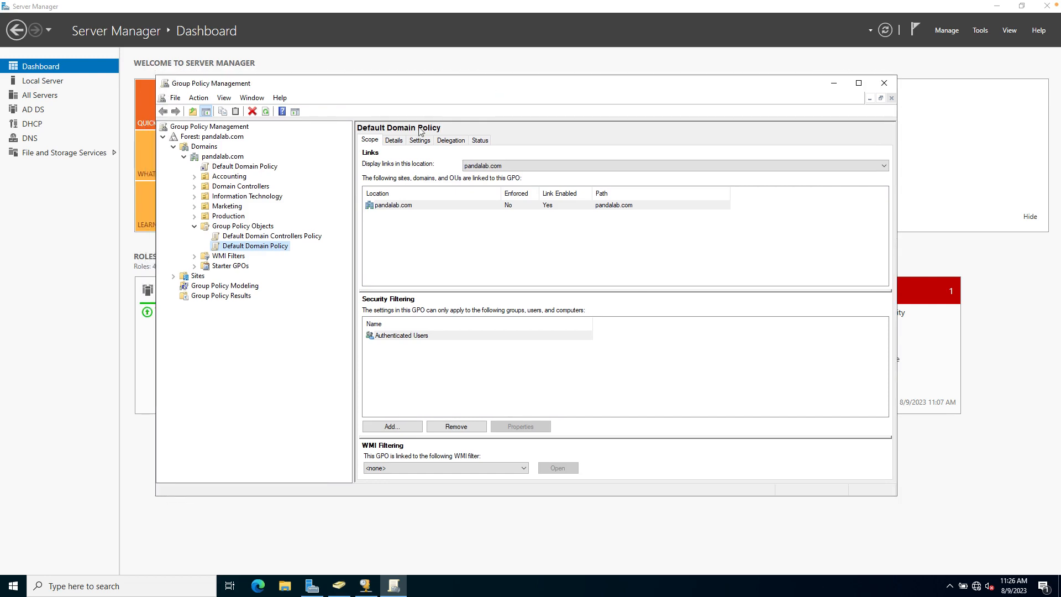
pyautogui.click(194, 226)
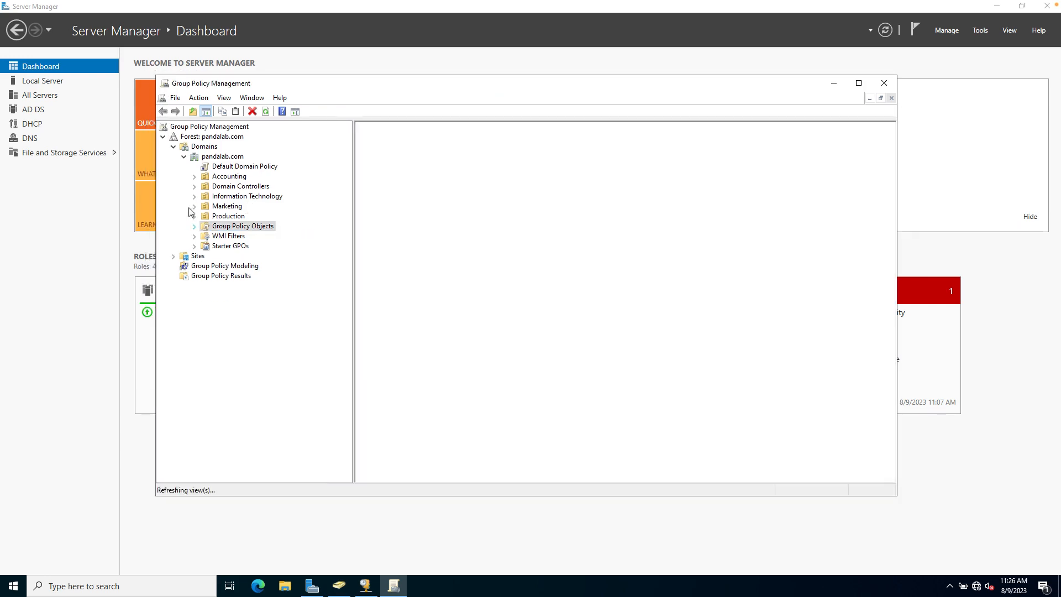
pyautogui.click(173, 146)
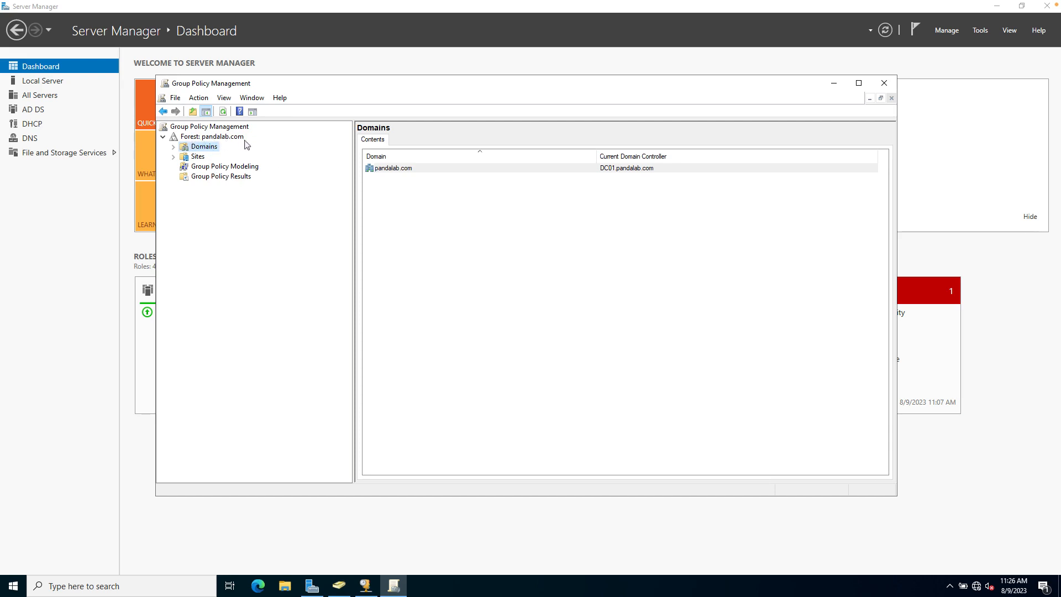
pyautogui.click(173, 147)
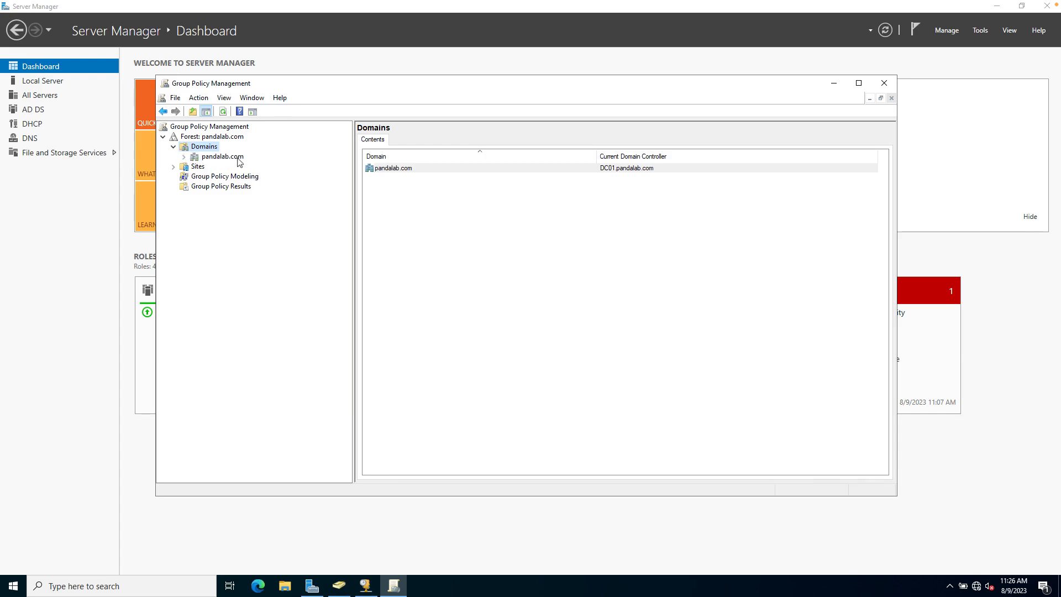
pyautogui.click(184, 157)
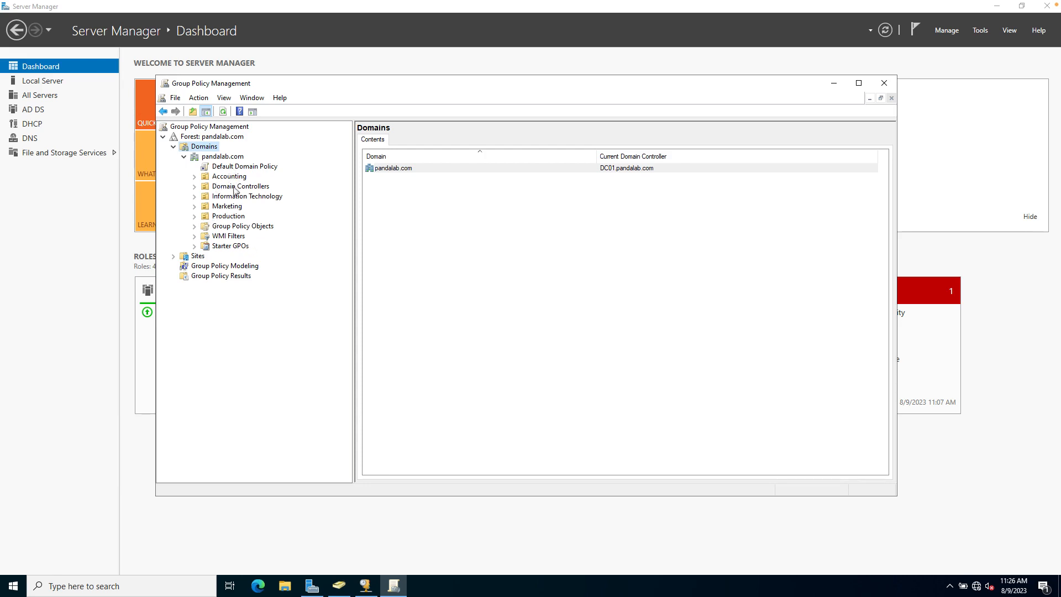
pyautogui.click(195, 226)
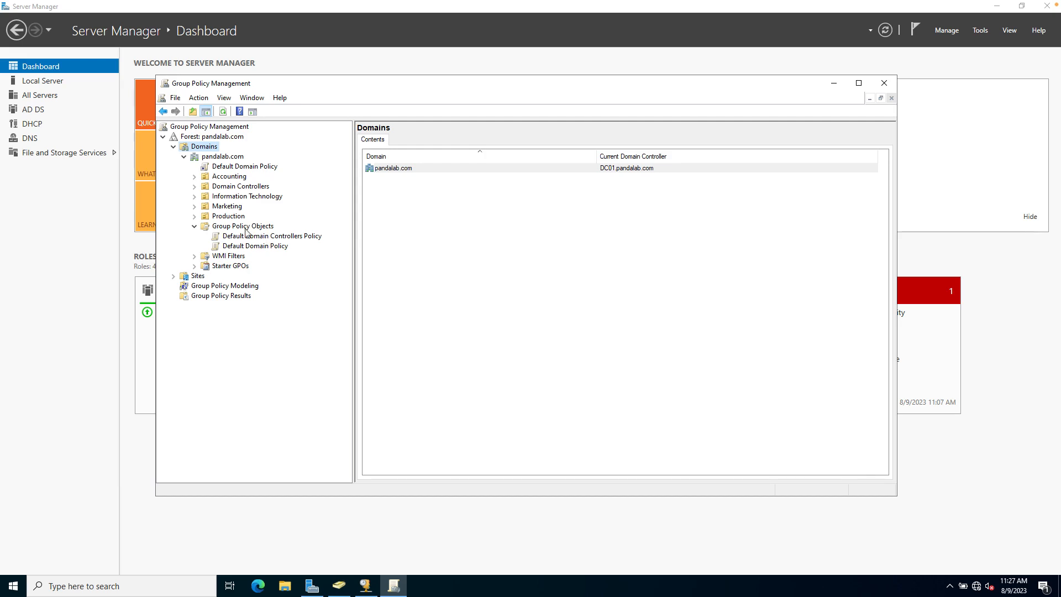
# Create a new group policy object named "Domain Computer - PandaLab.com" without a source starter GPO.
pyautogui.rightClick(246, 228)
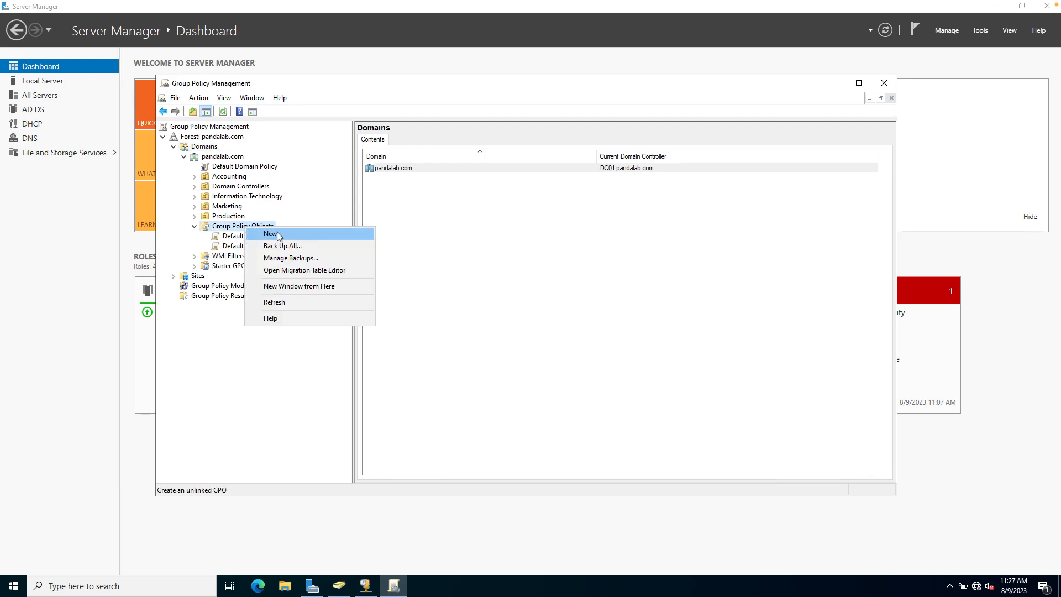
pyautogui.click(271, 233)
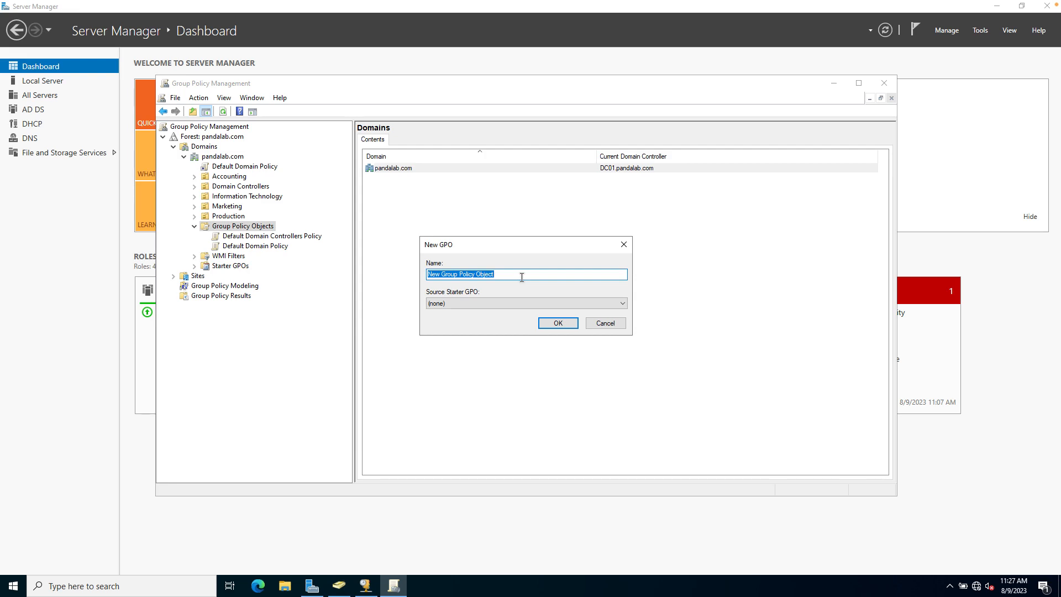
pyautogui.write('Do')
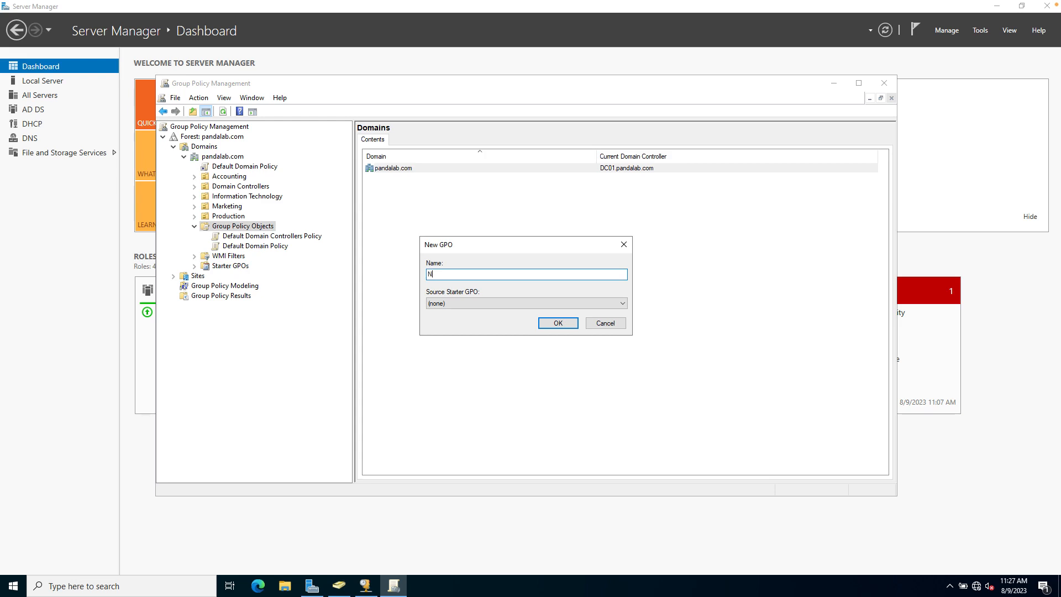
pyautogui.press('BackSpace')
pyautogui.write('Domain Computer - PandaLab.com')
pyautogui.click(558, 323)
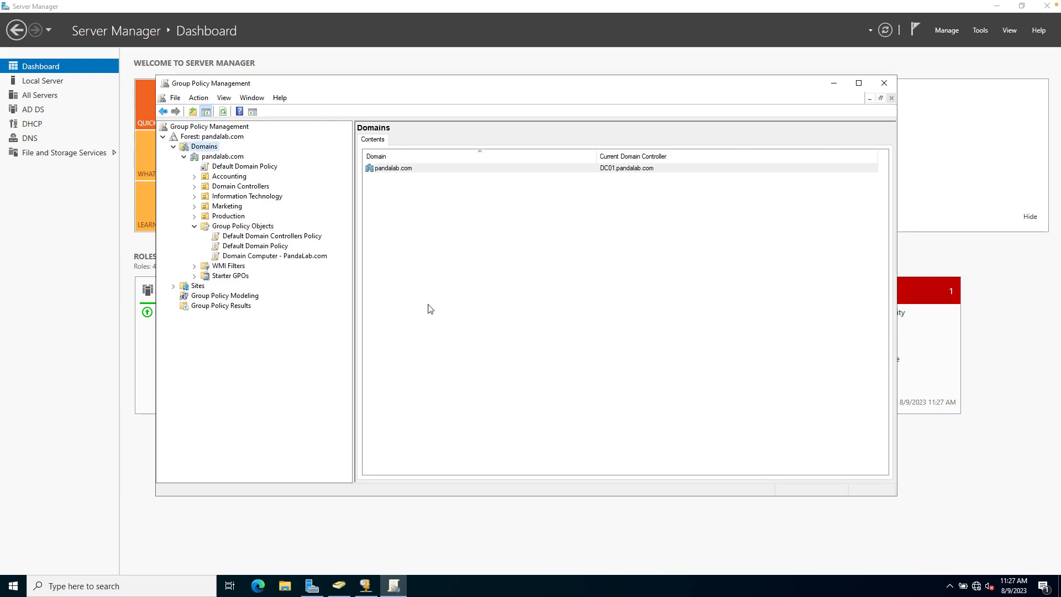
# Open the Domain Computer - PandaLab.com policy for editing, then enlarge and reposition the editor window.
pyautogui.click(270, 257)
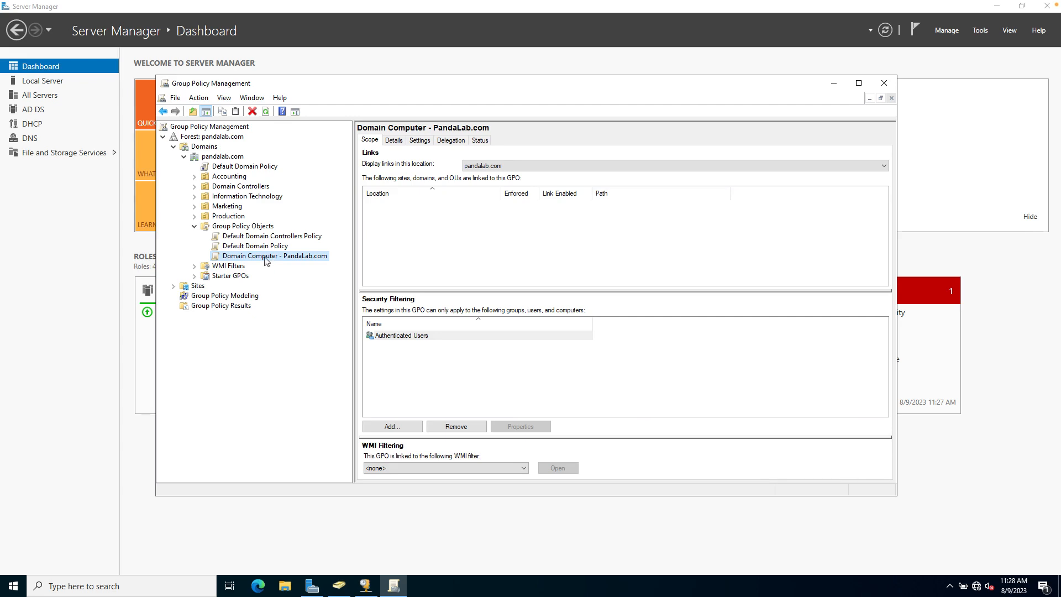
pyautogui.rightClick(266, 260)
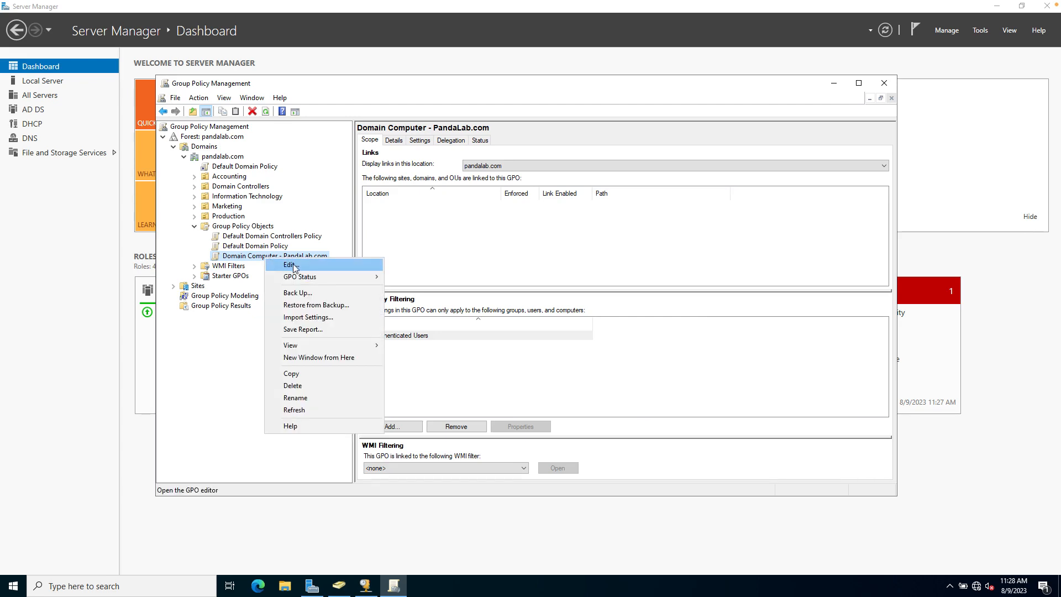
pyautogui.click(295, 266)
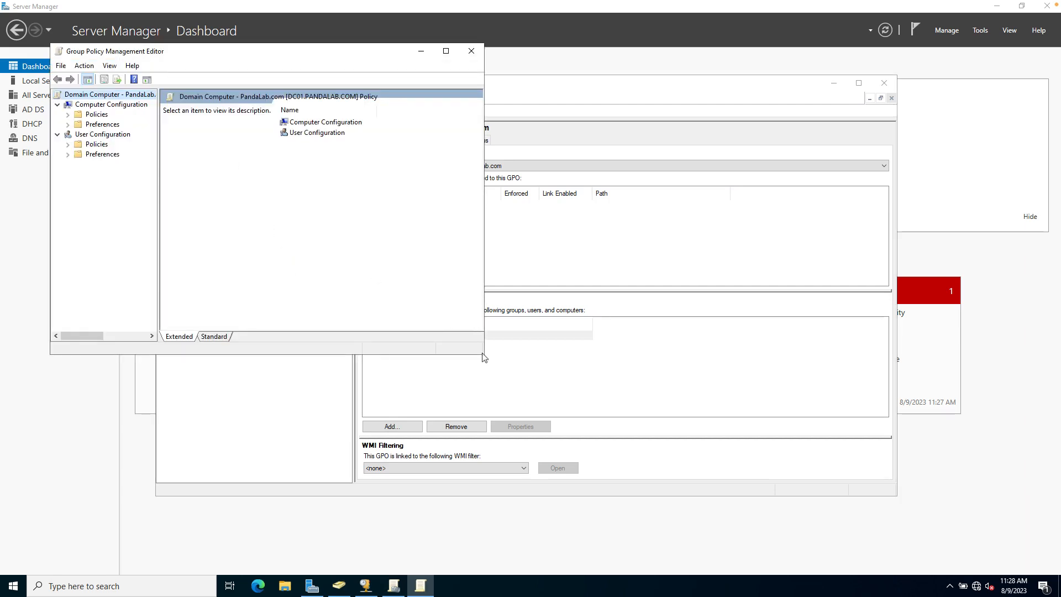
pyautogui.moveTo(484, 354)
pyautogui.mouseDown()
pyautogui.moveTo(748, 388)
pyautogui.moveTo(764, 413)
pyautogui.mouseUp()
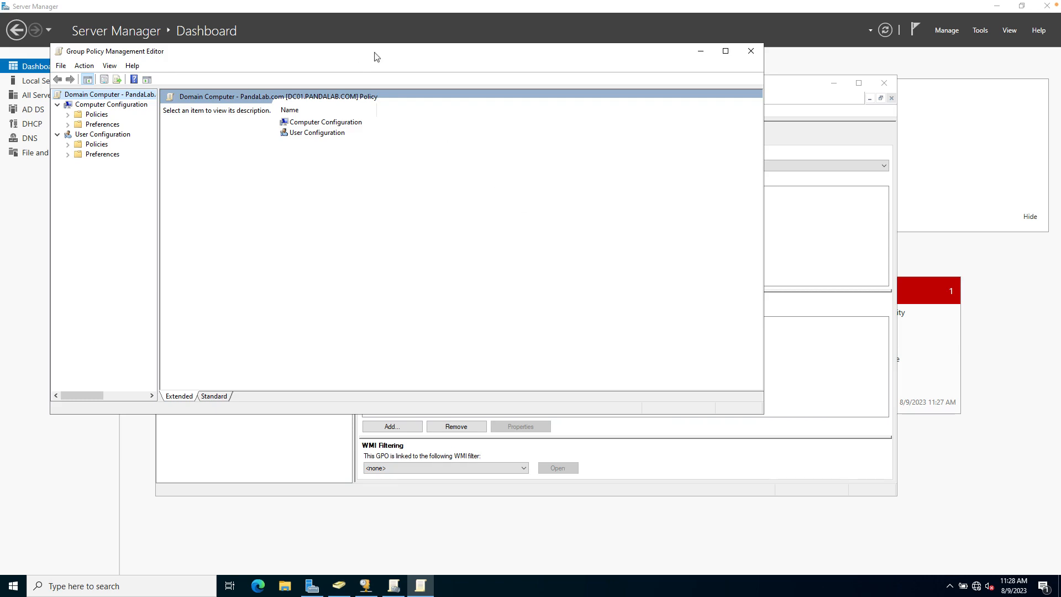
pyautogui.moveTo(365, 52); pyautogui.dragTo(475, 136)
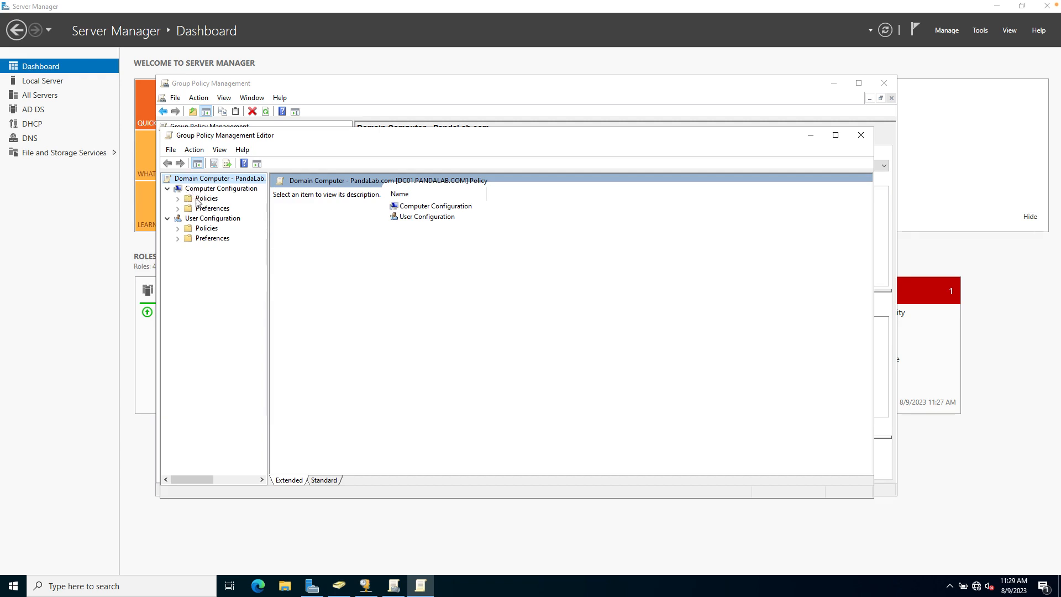
# Display the Windows Update policies under Computer Configuration, Administrative Templates, Windows Components, and sort them alphabetically by setting name.
pyautogui.click(177, 198)
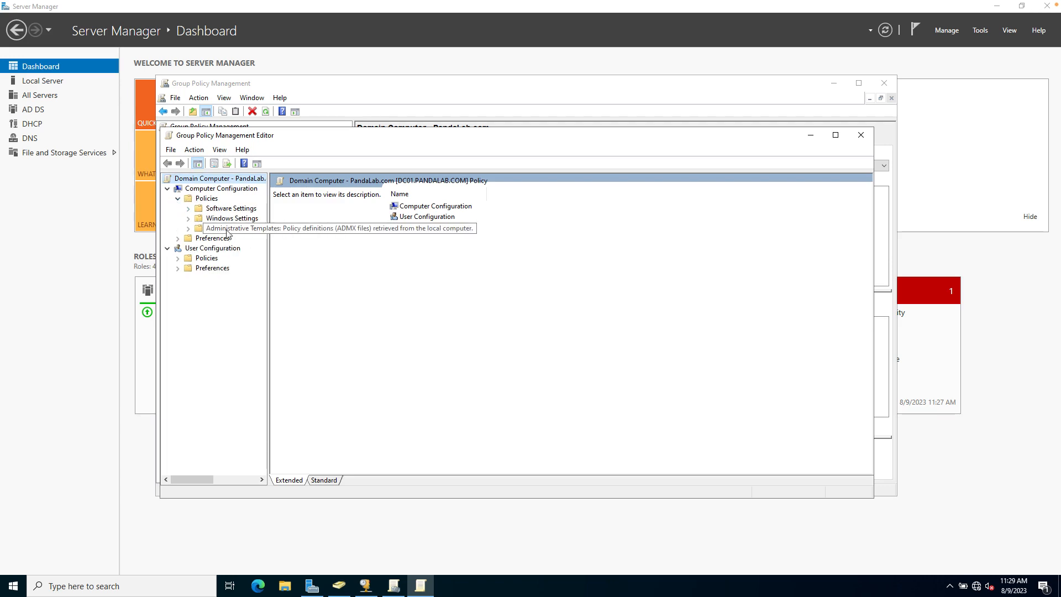
pyautogui.click(188, 228)
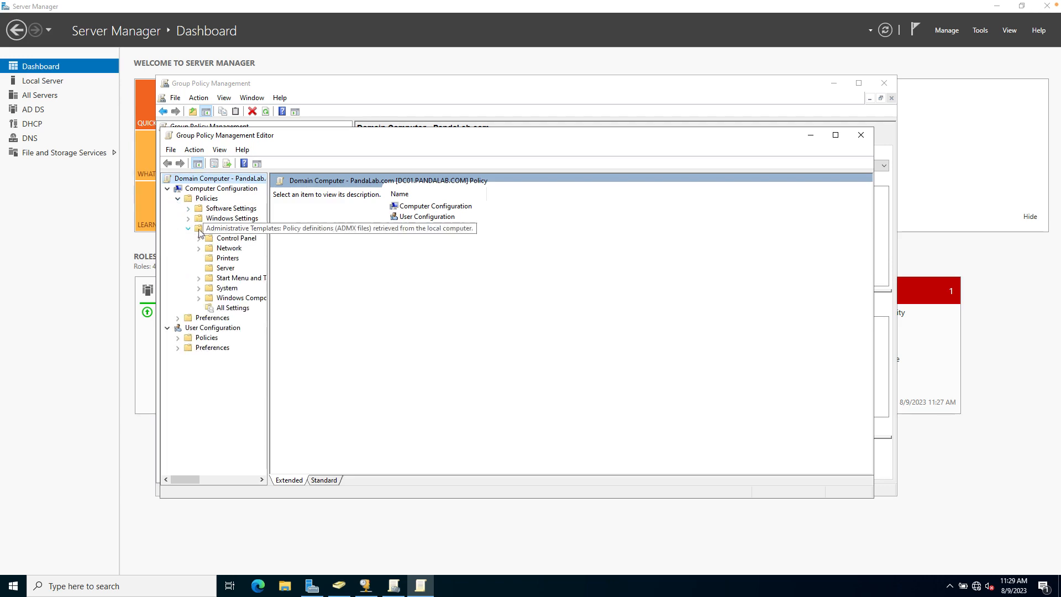
pyautogui.moveTo(275, 293); pyautogui.dragTo(325, 296)
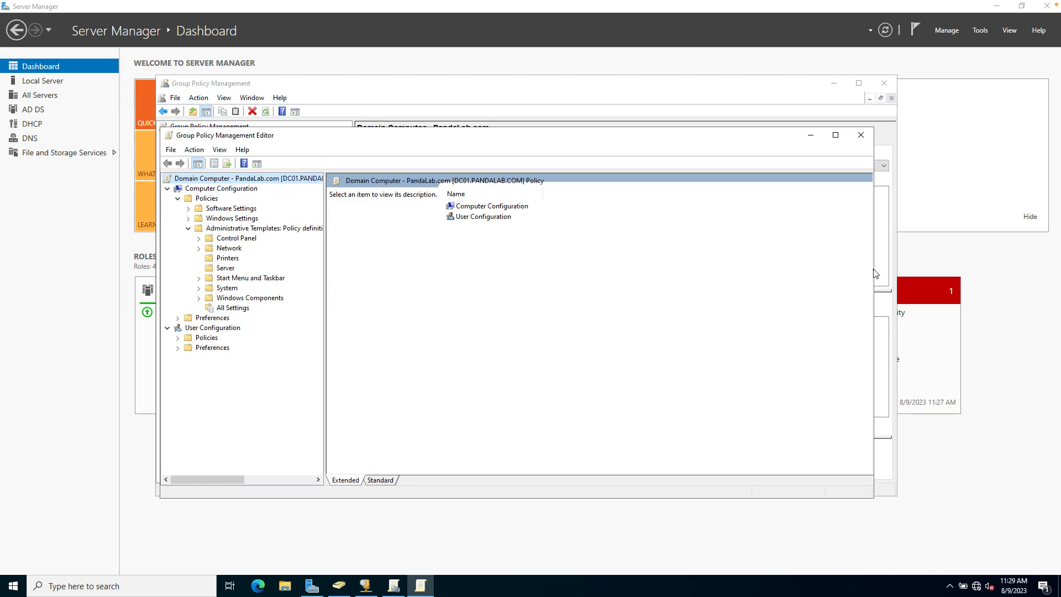
pyautogui.moveTo(876, 273); pyautogui.dragTo(951, 271)
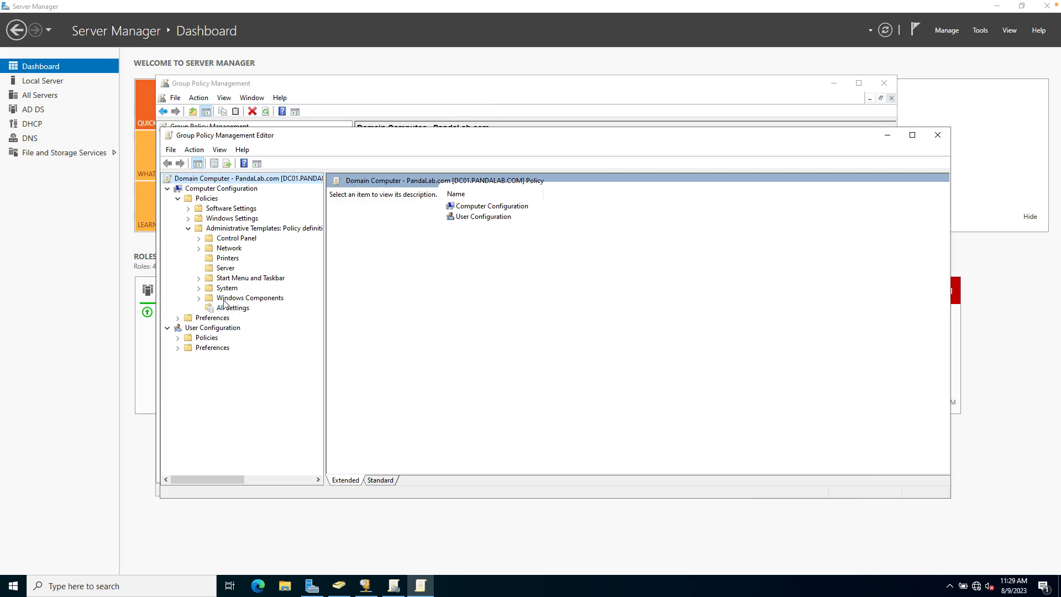
pyautogui.click(199, 299)
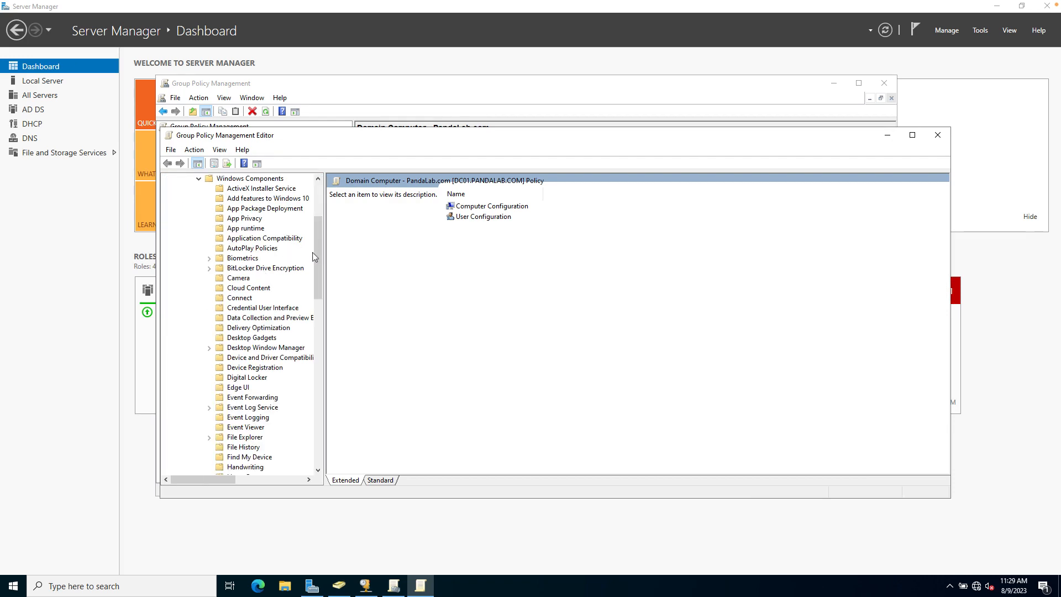
pyautogui.moveTo(320, 237); pyautogui.dragTo(318, 353)
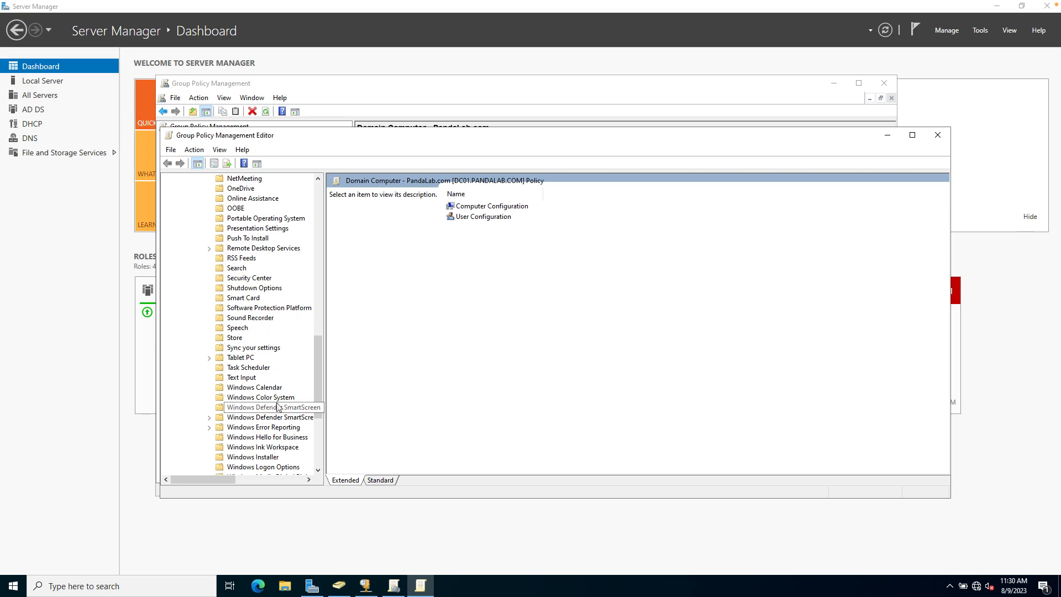
pyautogui.moveTo(317, 387); pyautogui.dragTo(314, 430)
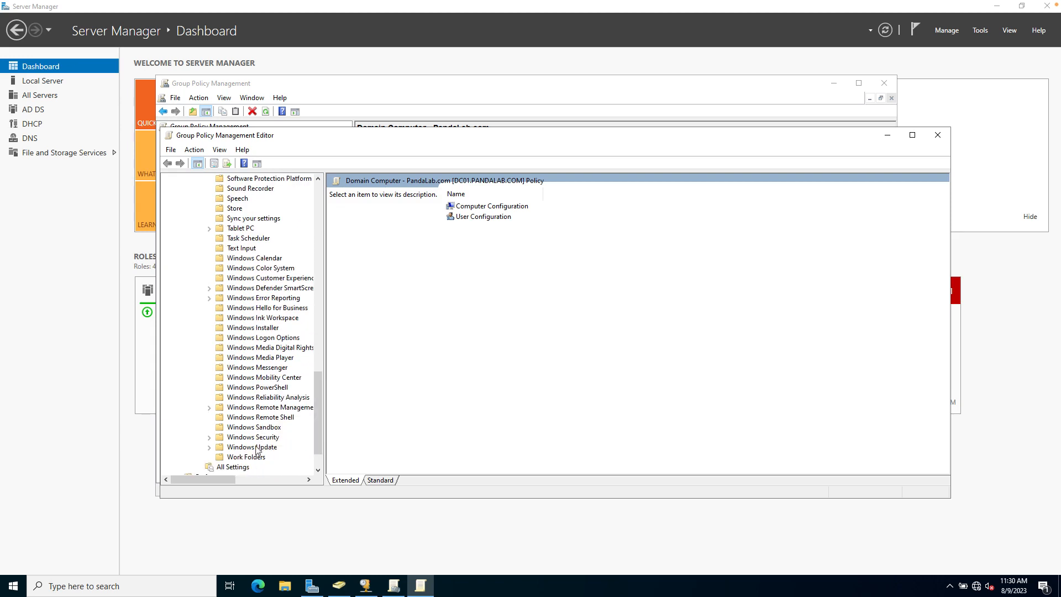
pyautogui.click(239, 448)
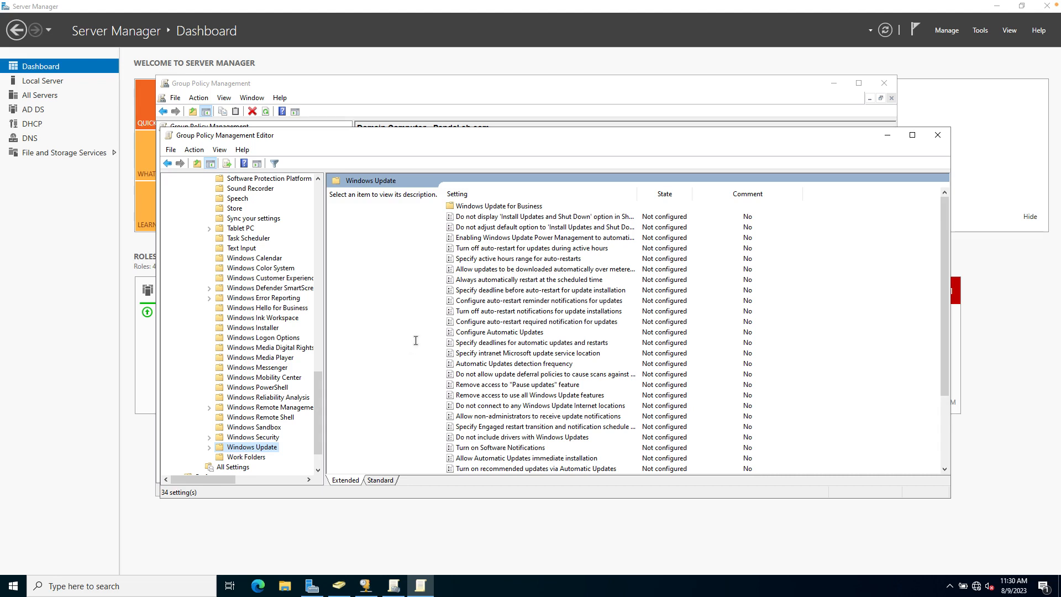
pyautogui.click(556, 195)
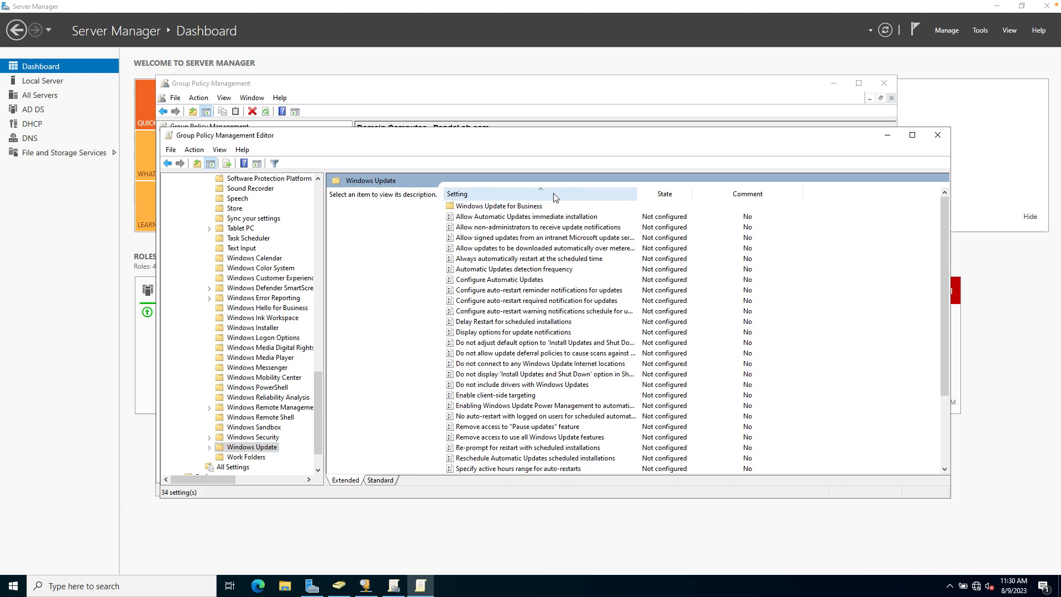
# Set the Configure Automatic Updates policy to Disabled and apply the change.
pyautogui.click(485, 283)
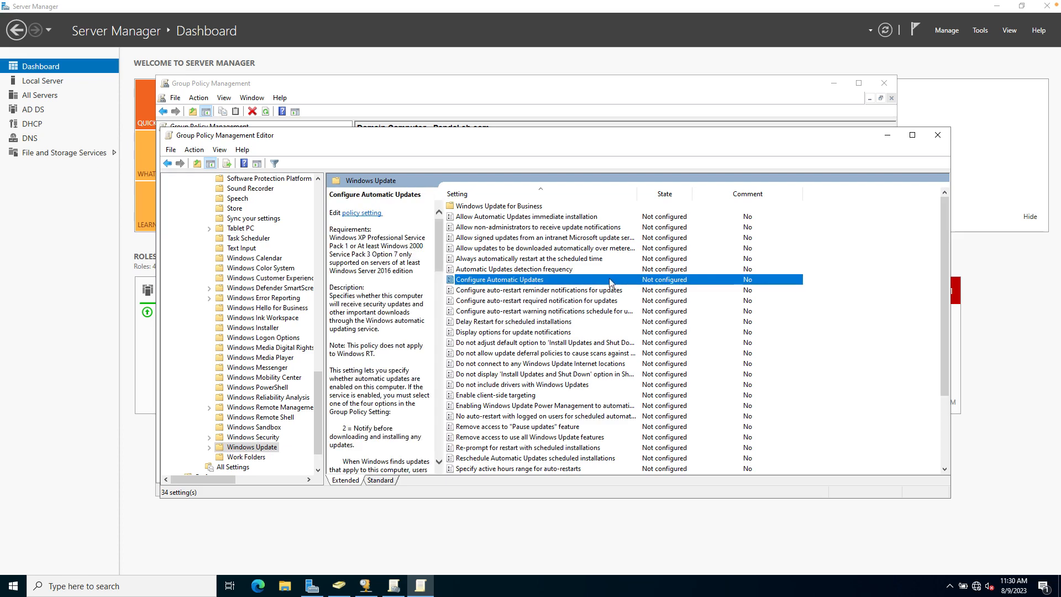
pyautogui.doubleClick(504, 283)
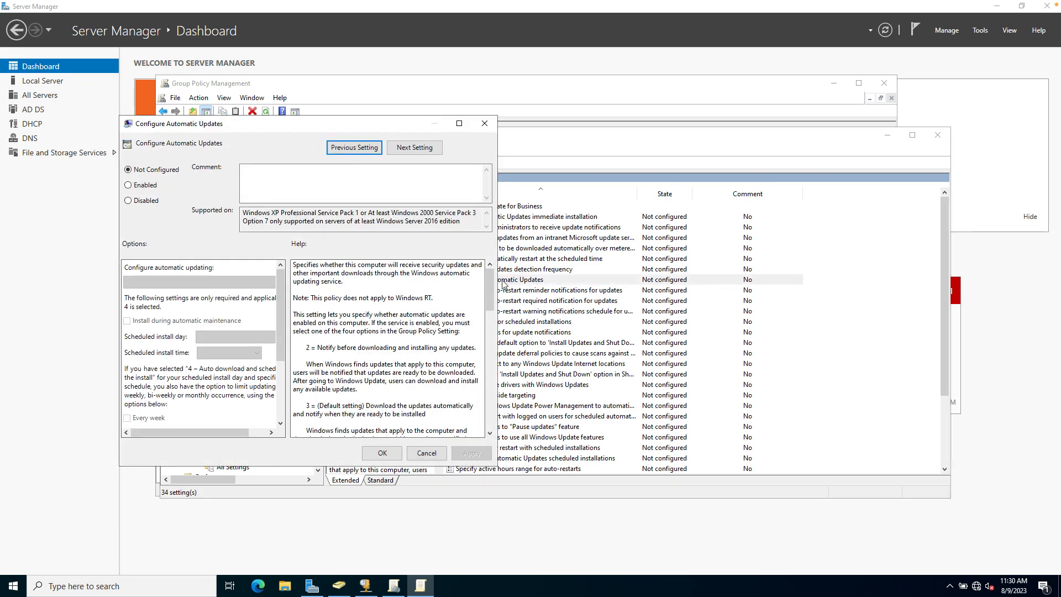
pyautogui.moveTo(314, 129); pyautogui.dragTo(462, 121)
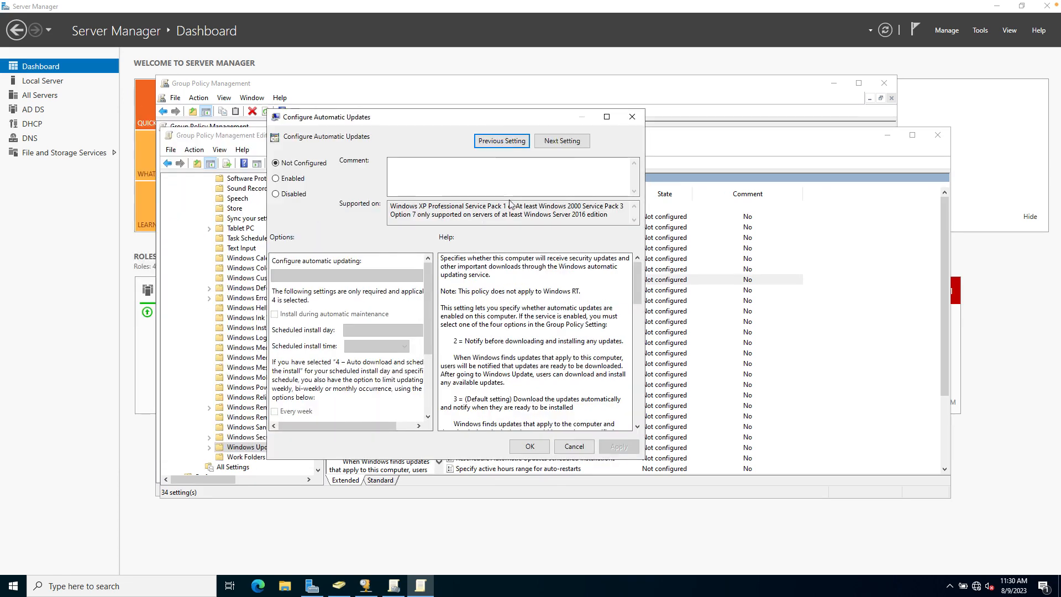
pyautogui.moveTo(637, 288); pyautogui.dragTo(638, 412)
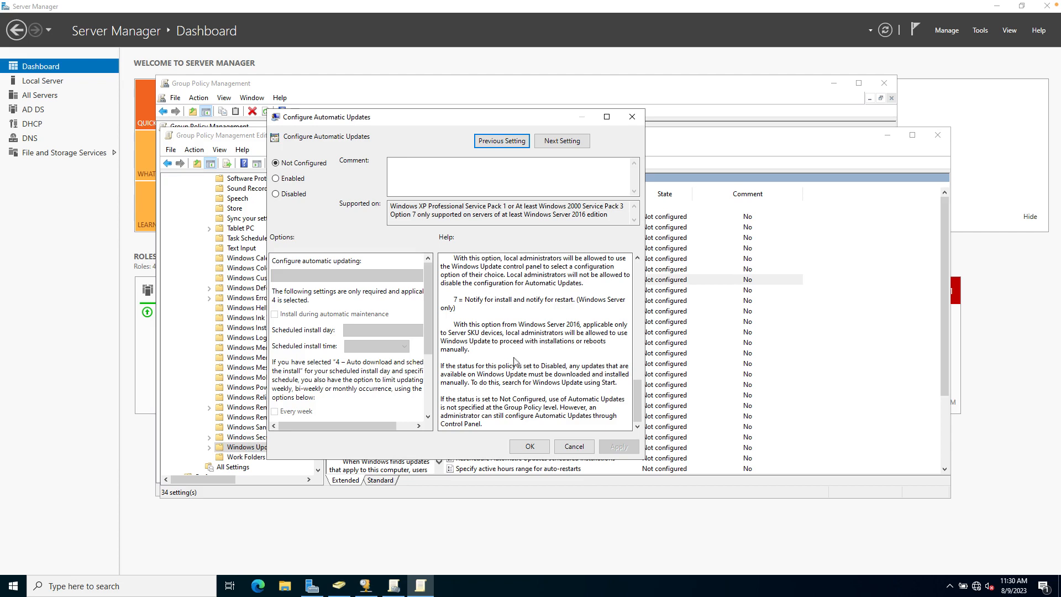
pyautogui.click(277, 195)
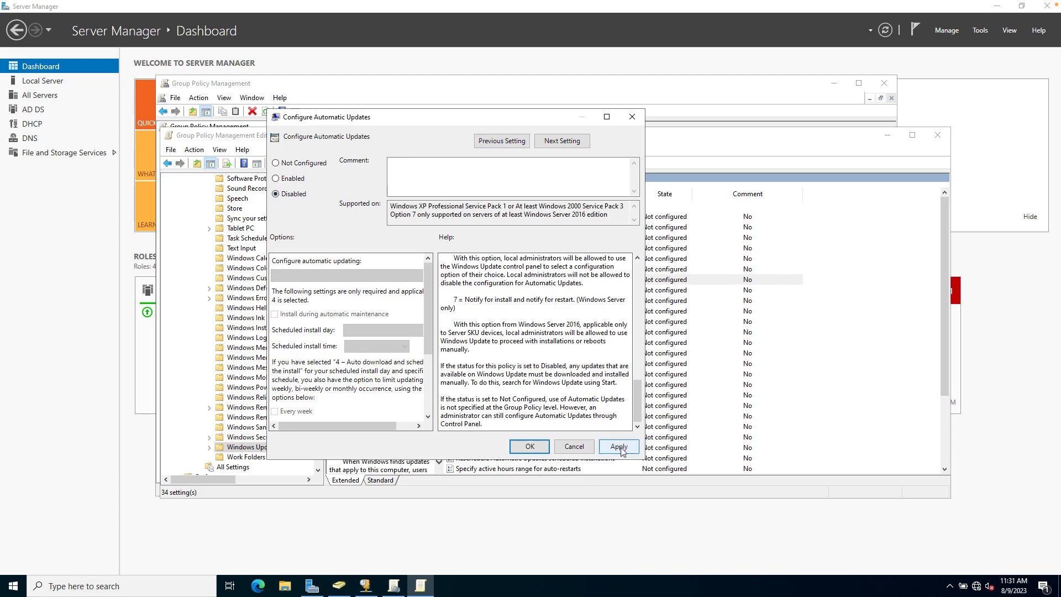
pyautogui.click(621, 448)
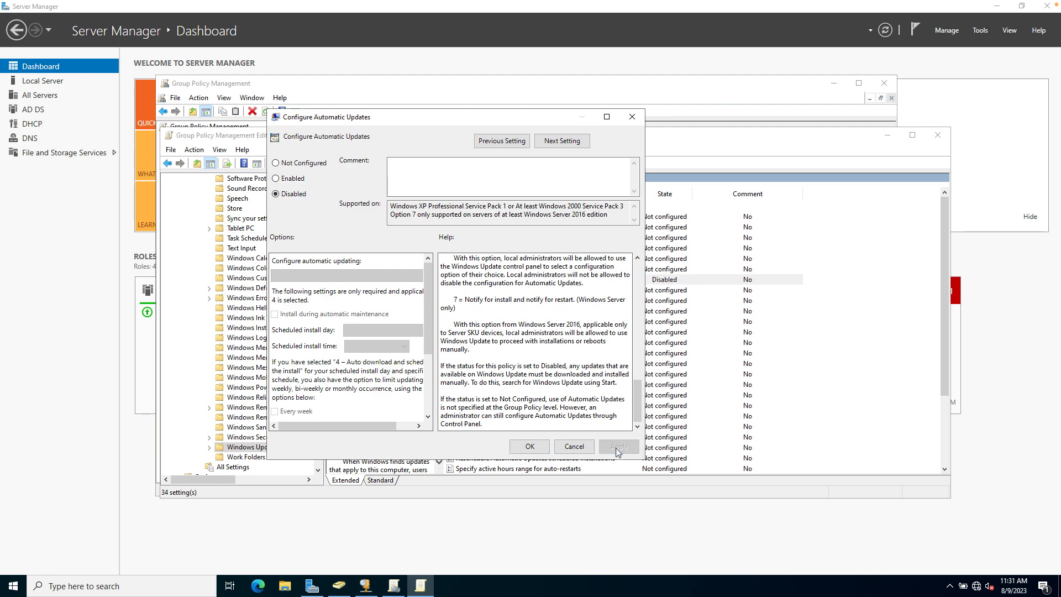
pyautogui.click(529, 447)
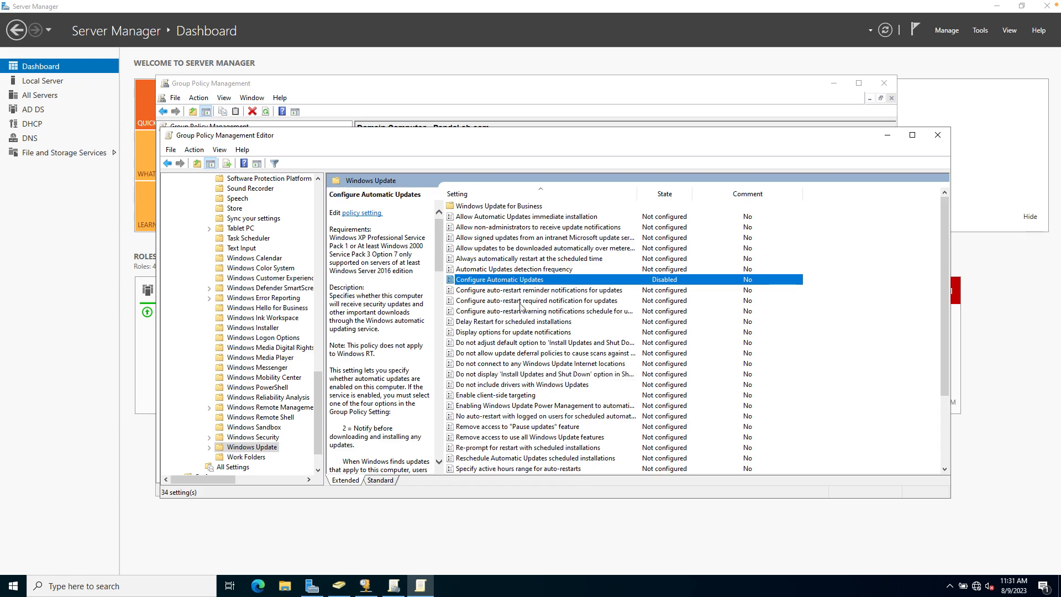
# Disable the policy "Allow updates to be downloaded automatically over metered connections" and apply it.
pyautogui.click(490, 252)
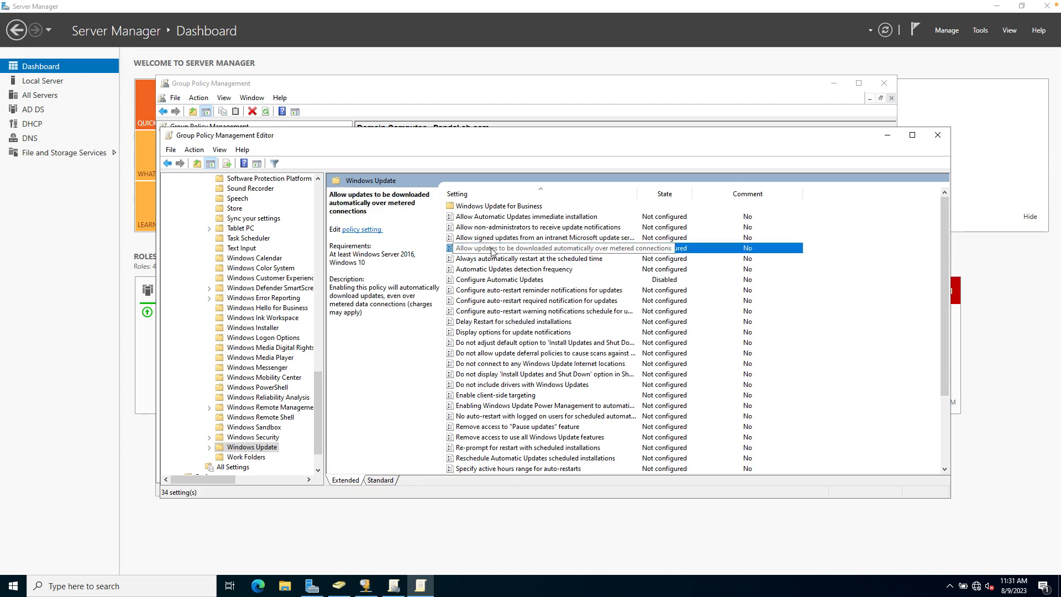
pyautogui.doubleClick(492, 252)
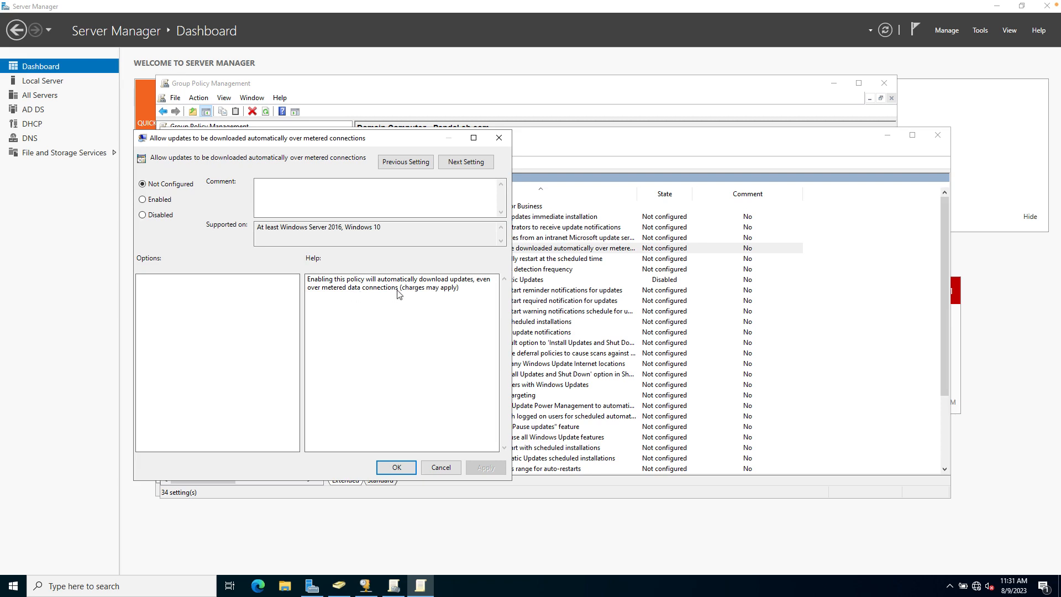
pyautogui.click(143, 215)
pyautogui.click(486, 468)
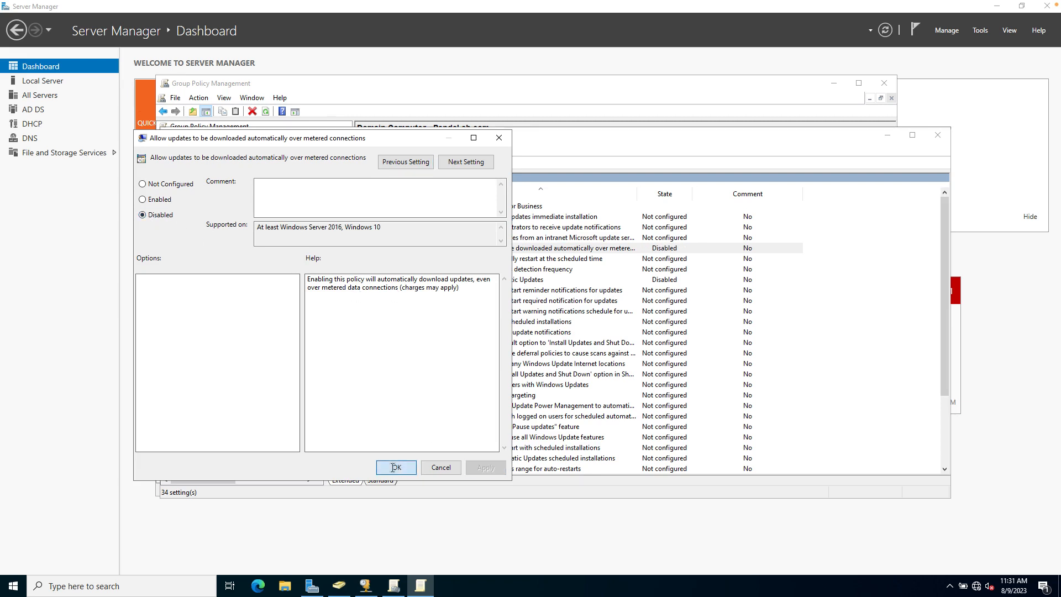
pyautogui.click(396, 467)
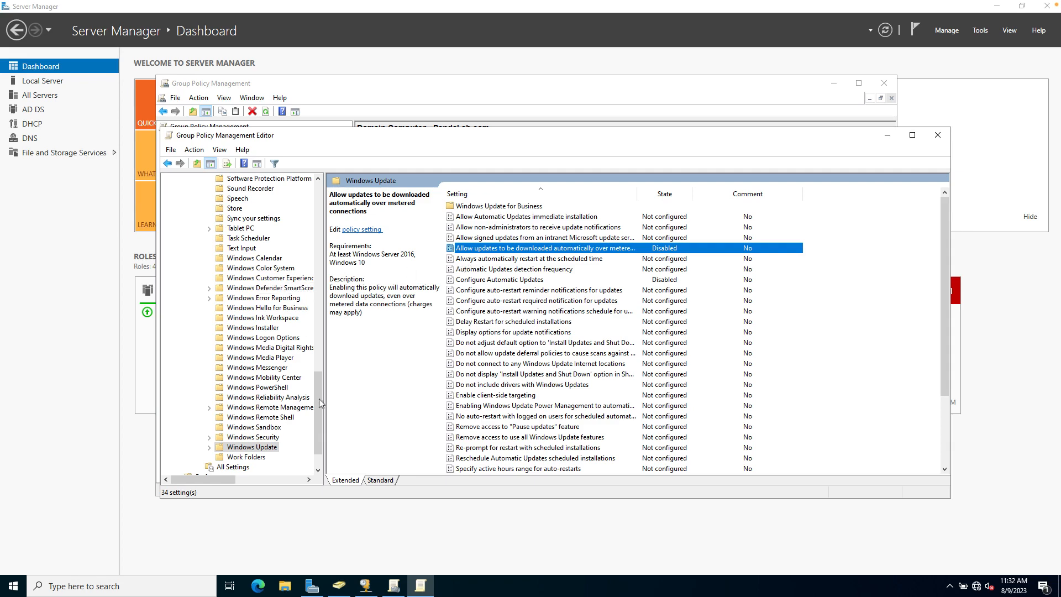
# Widen the policy tree pane and expand the Microsoft Defender Antivirus folder under Windows Components.
pyautogui.moveTo(320, 404); pyautogui.dragTo(323, 206)
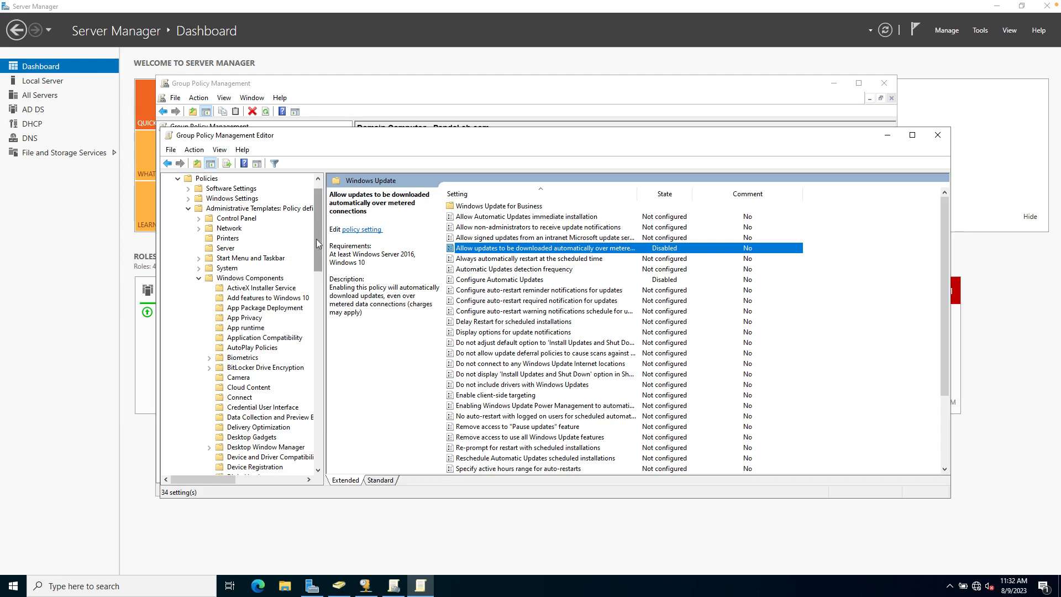
pyautogui.moveTo(316, 241); pyautogui.dragTo(378, 354)
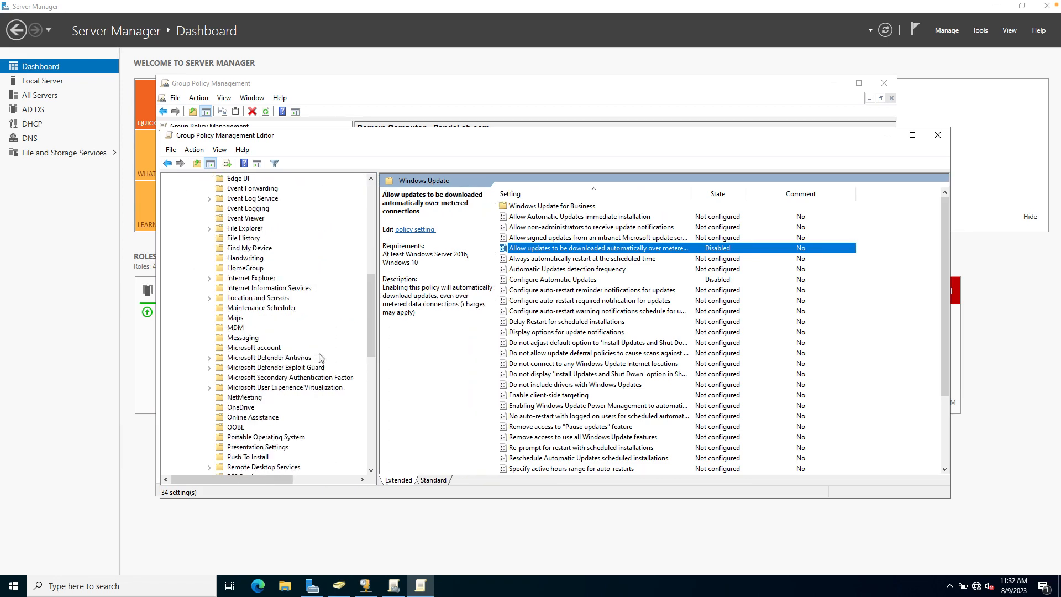
pyautogui.click(262, 358)
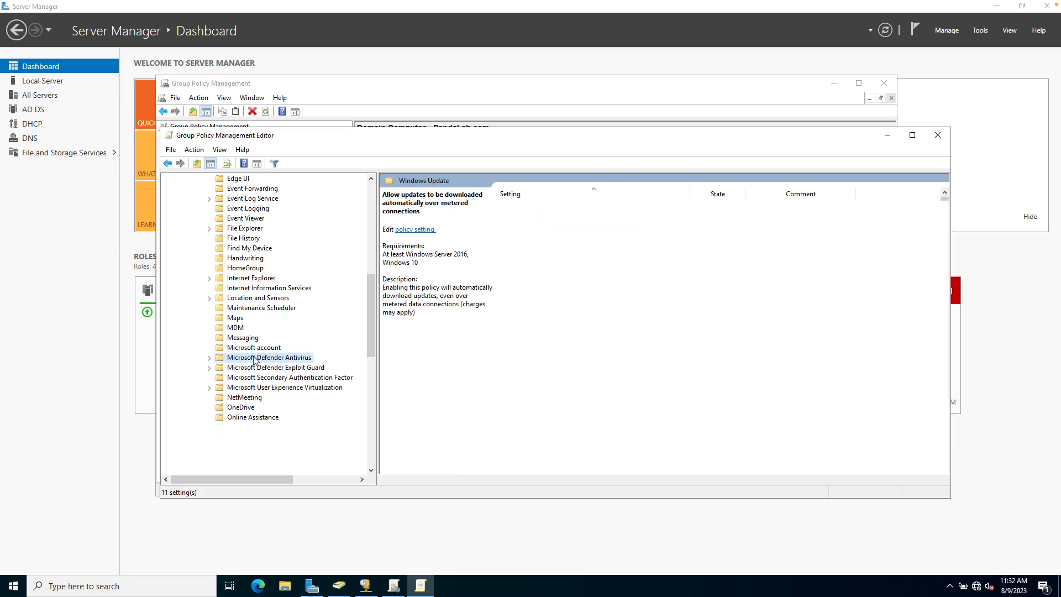
pyautogui.click(210, 358)
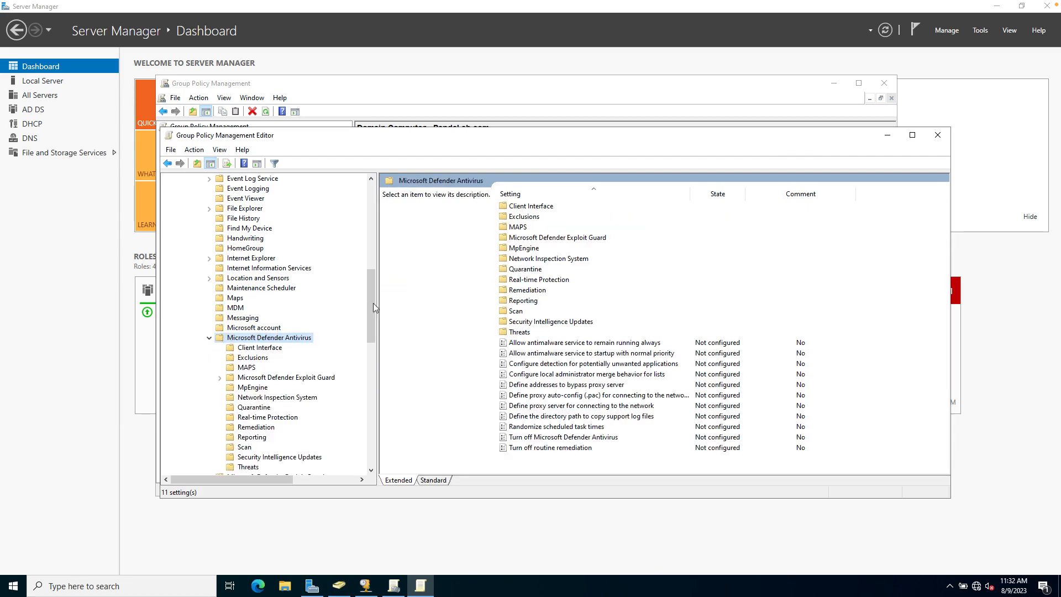
pyautogui.moveTo(373, 300); pyautogui.dragTo(373, 318)
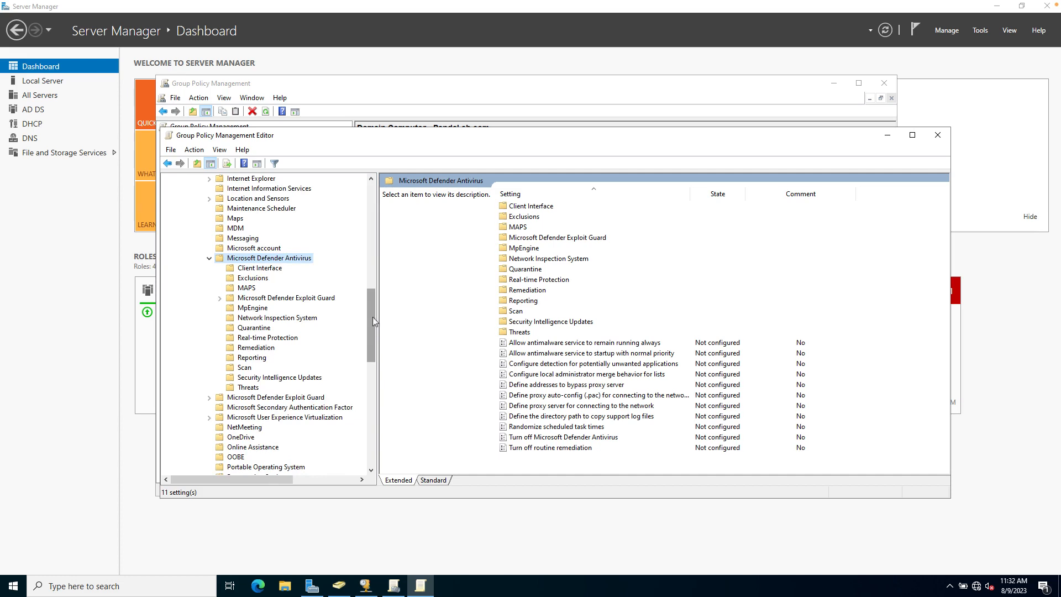
# List the Real-time Protection policies in reverse alphabetical order and set "Turn off real-time protection" to Enabled.
pyautogui.click(272, 339)
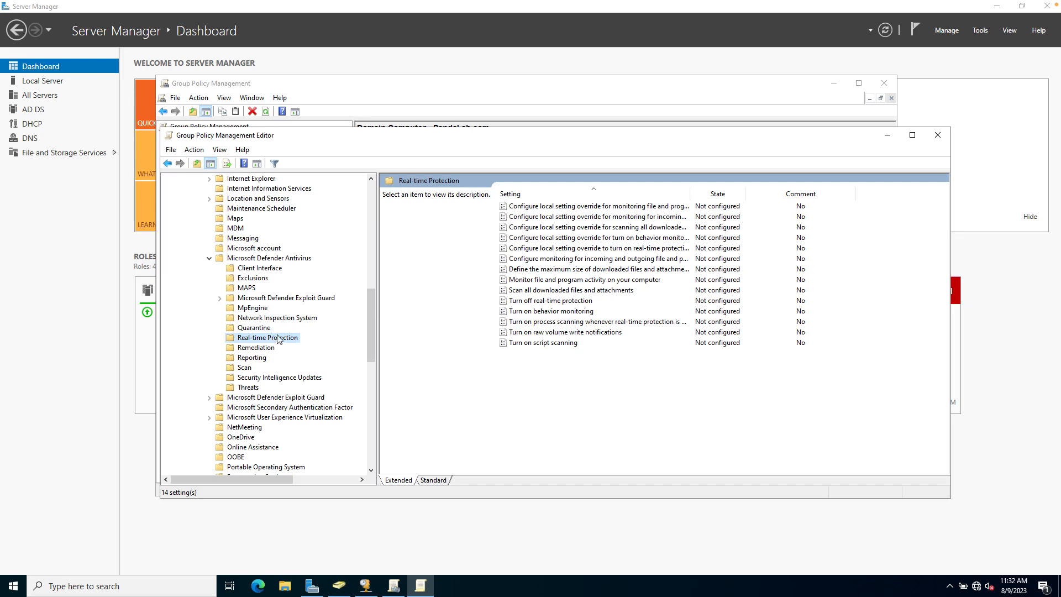
pyautogui.click(586, 196)
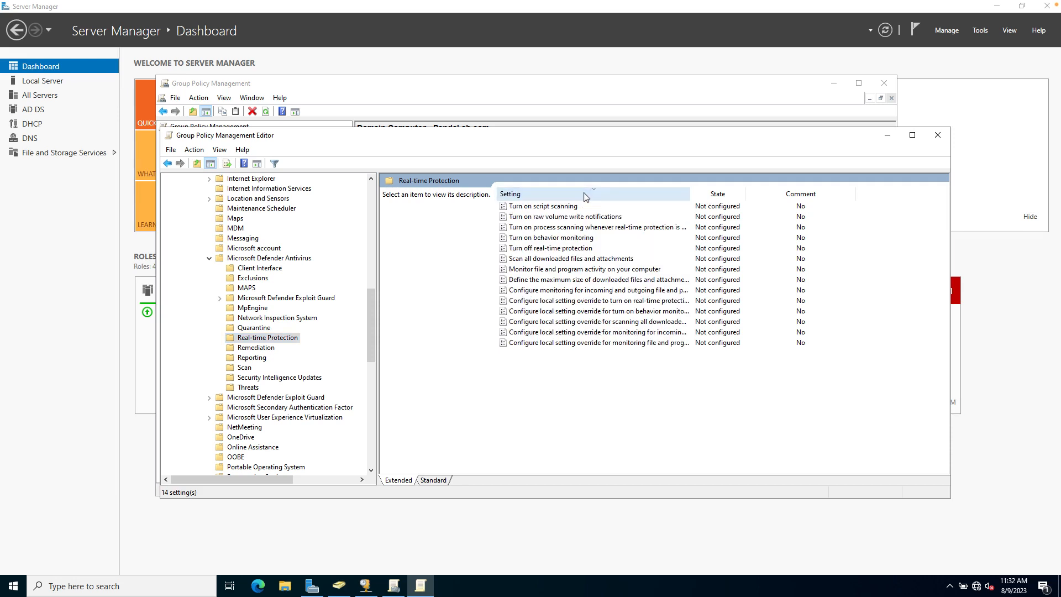
pyautogui.doubleClick(555, 251)
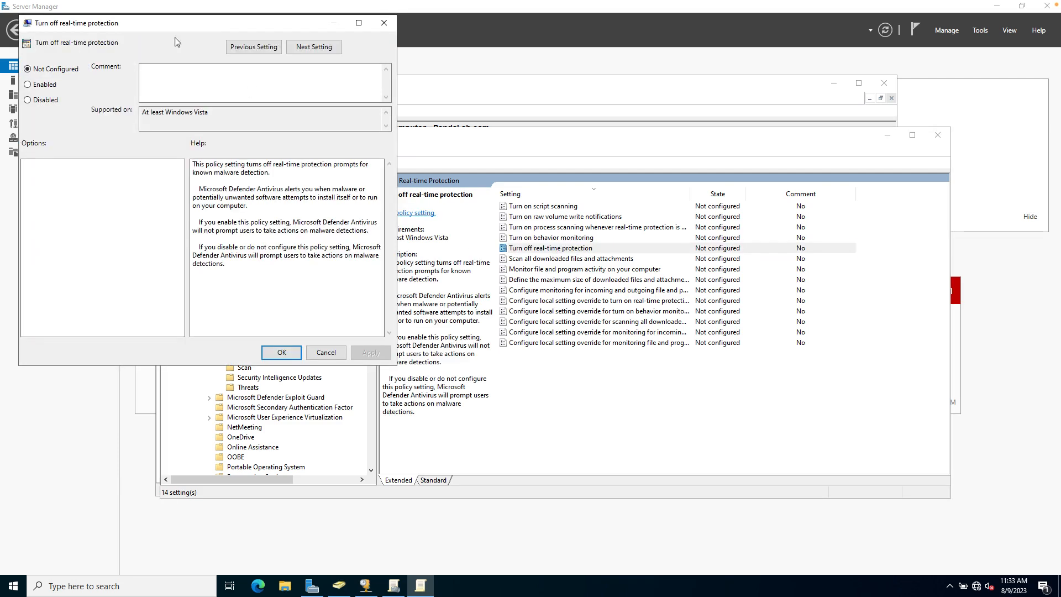
pyautogui.moveTo(172, 25); pyautogui.dragTo(323, 103)
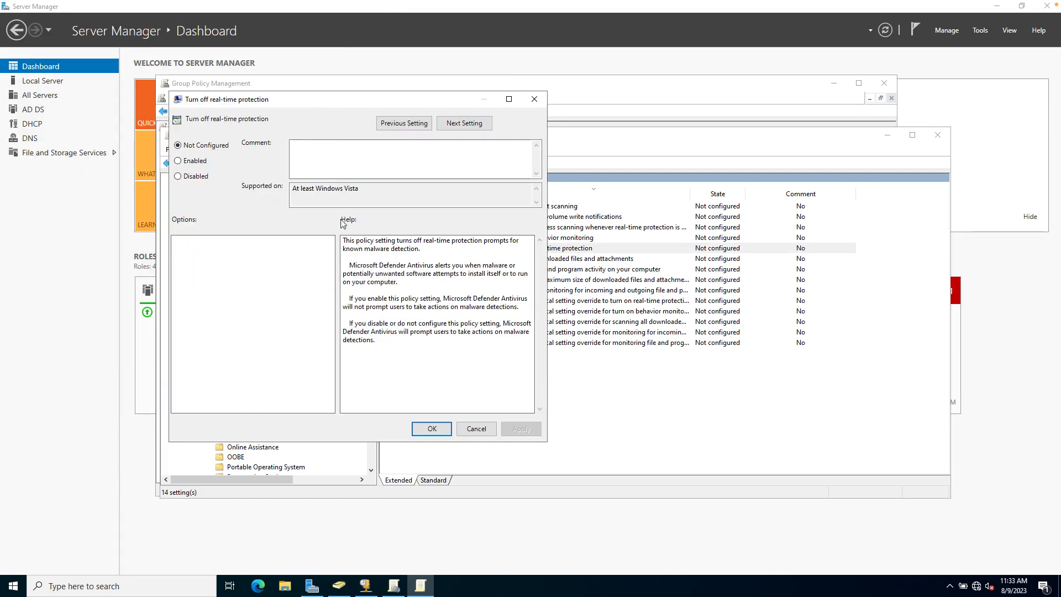
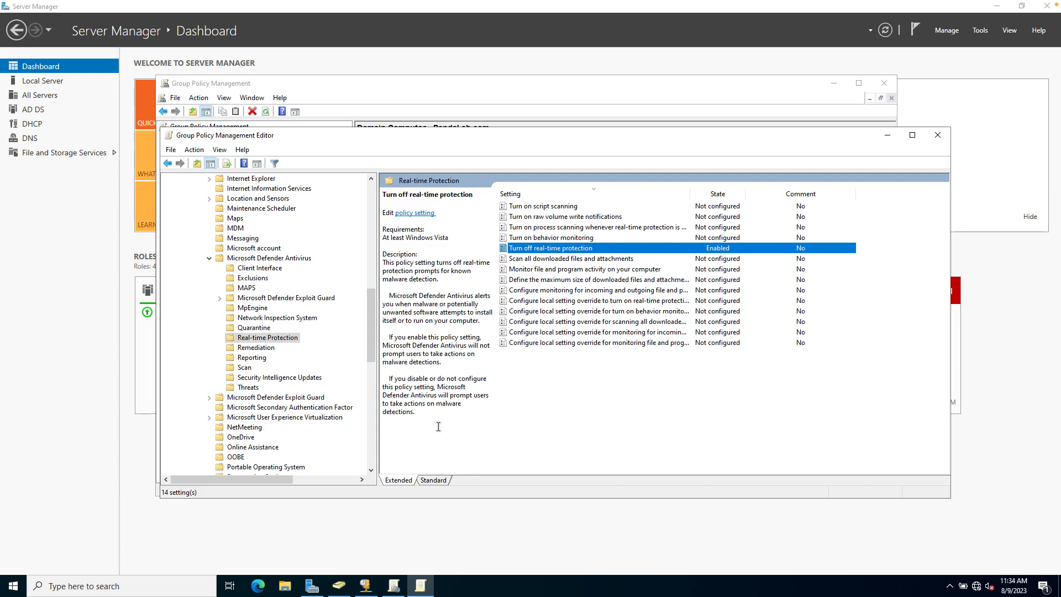
# Set the Real-time Protection policy "Turn on behavior monitoring" to Disabled and apply it.
pyautogui.click(526, 239)
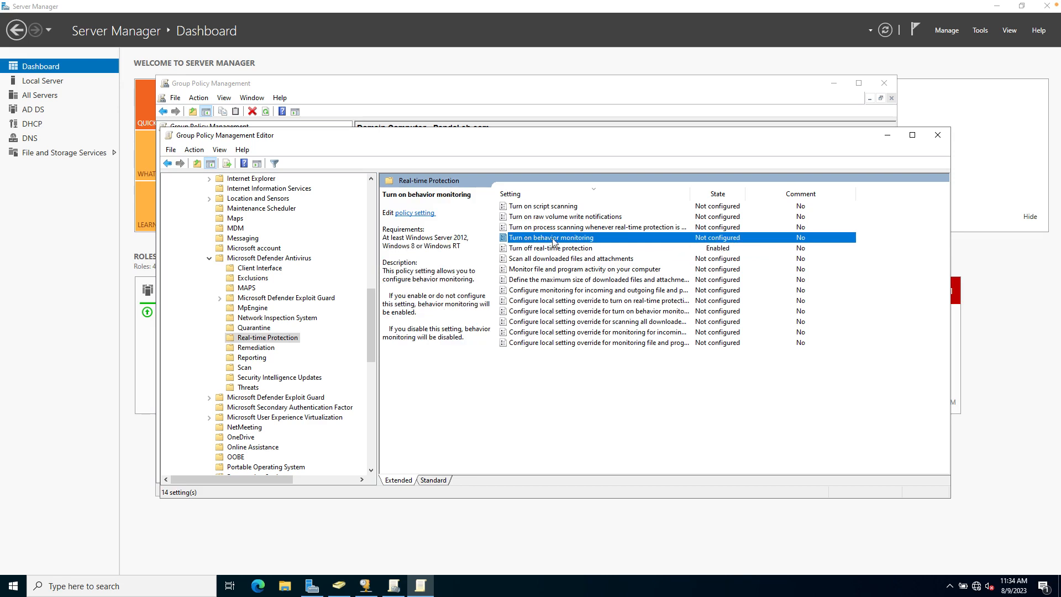
pyautogui.doubleClick(575, 239)
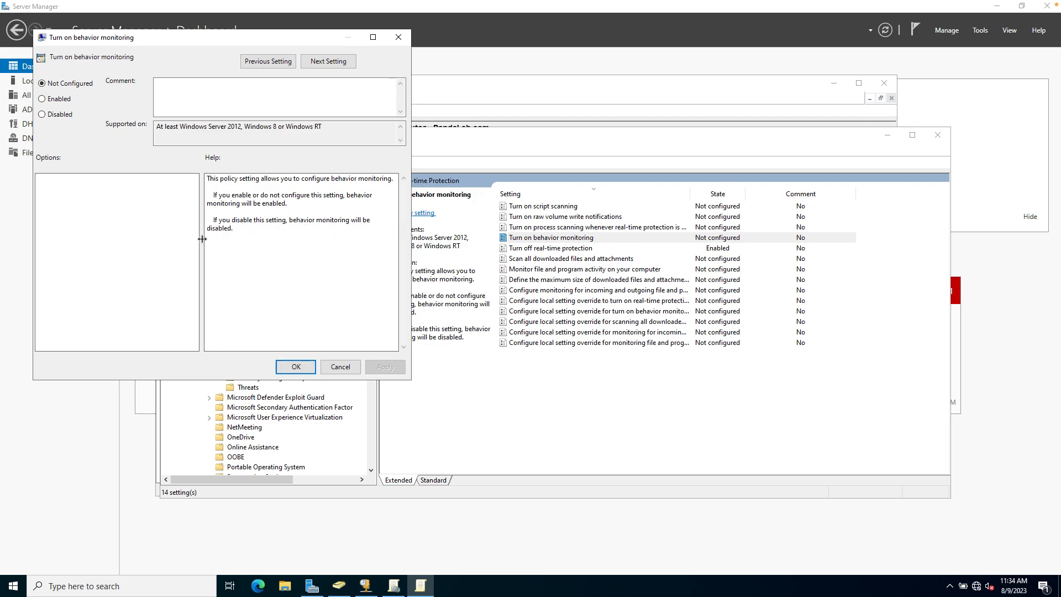
pyautogui.click(42, 114)
pyautogui.click(382, 367)
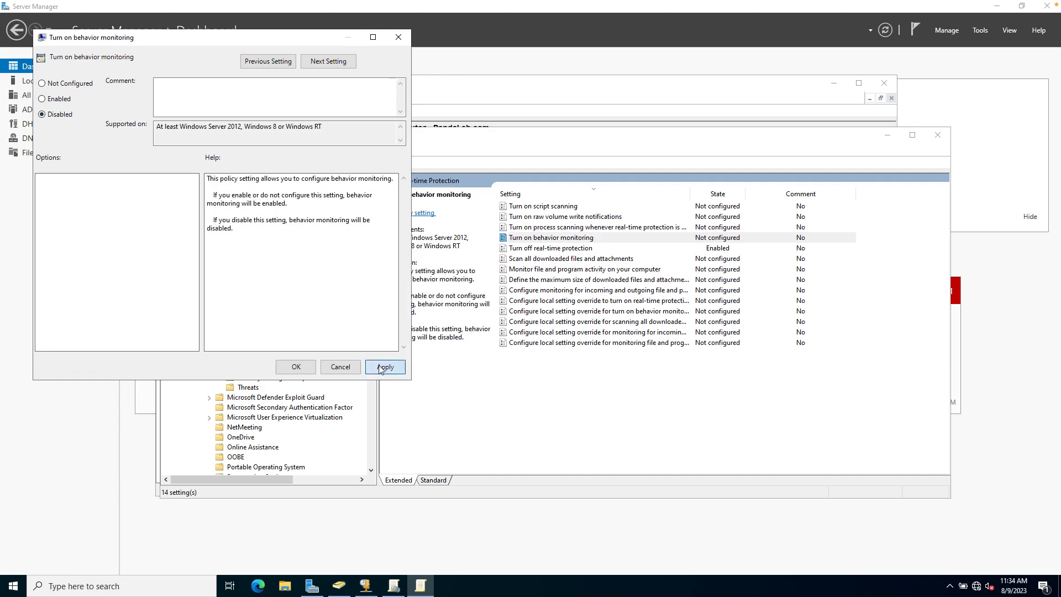
pyautogui.click(296, 368)
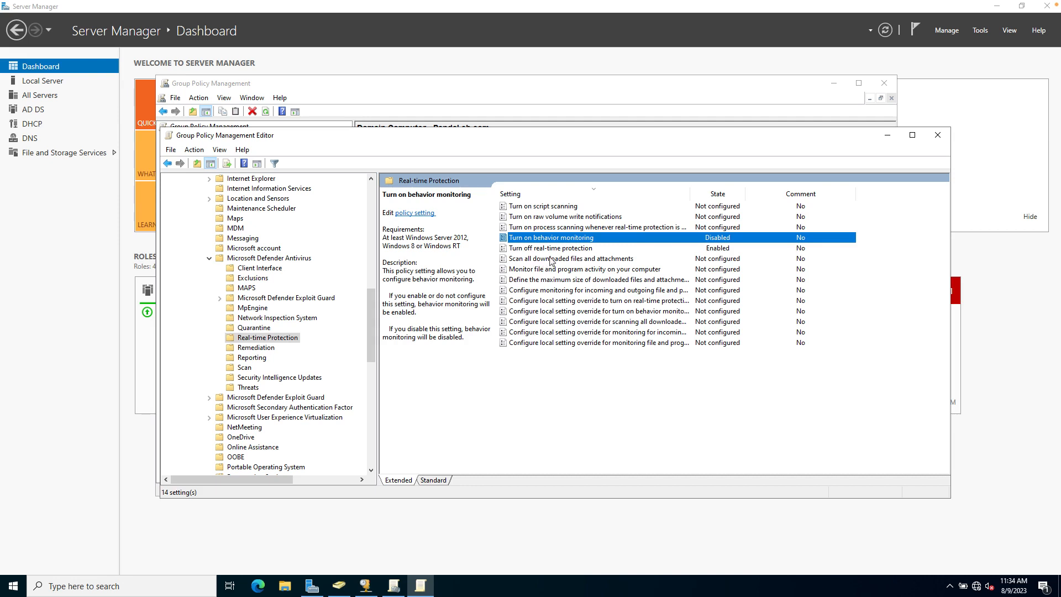
# Set the Real-time Protection policy "Scan all downloaded files and attachments" to Disabled and apply it.
pyautogui.doubleClick(555, 259)
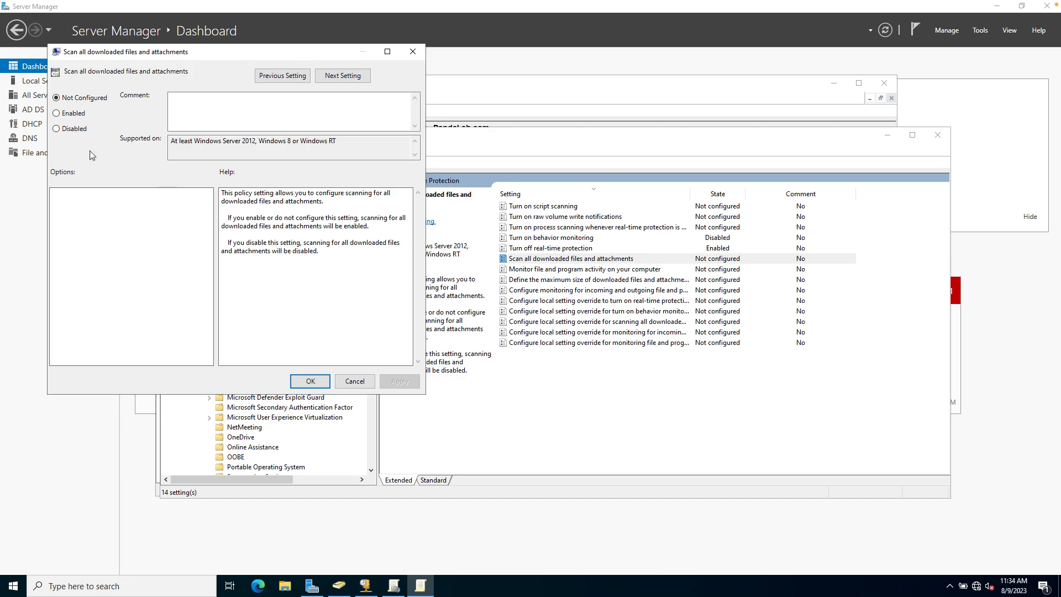
pyautogui.click(56, 129)
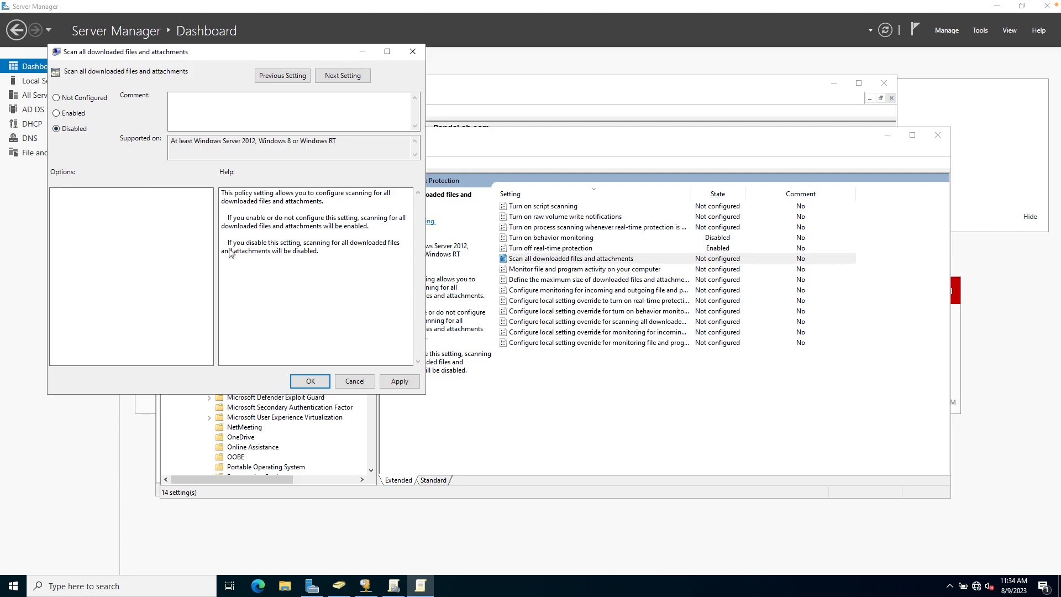
pyautogui.click(399, 381)
pyautogui.click(298, 383)
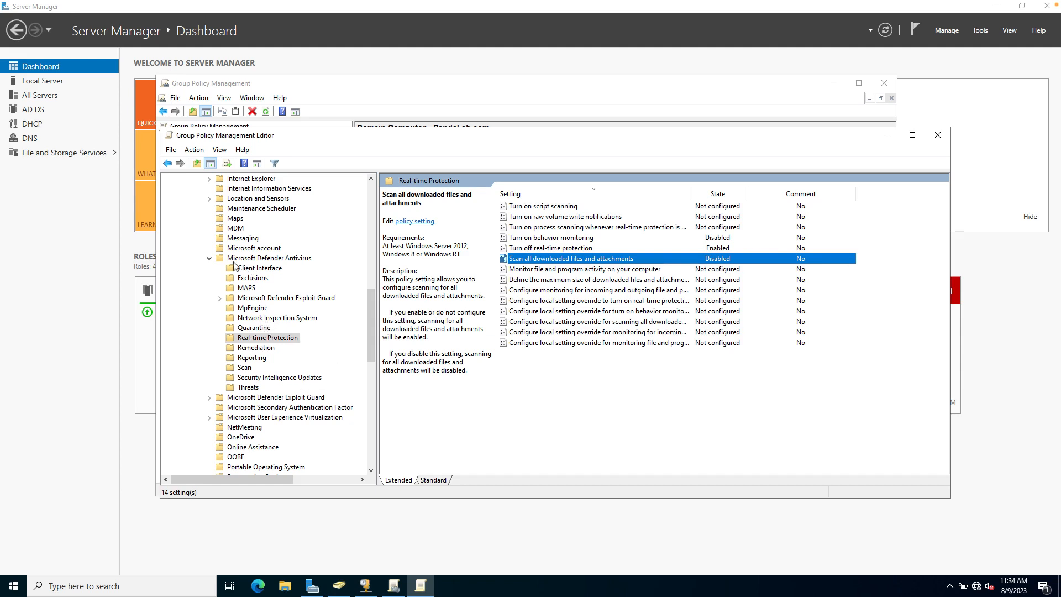
# Set the MAPS policy "Send file samples when further analysis is required" to Enabled with the option "Never send" and apply it.
pyautogui.click(293, 261)
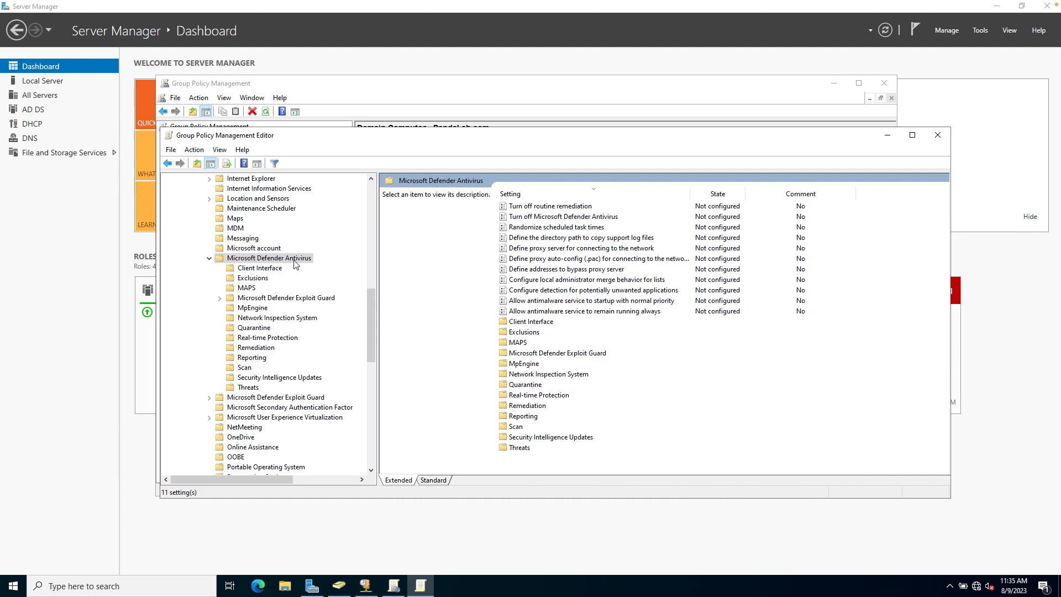
pyautogui.click(247, 289)
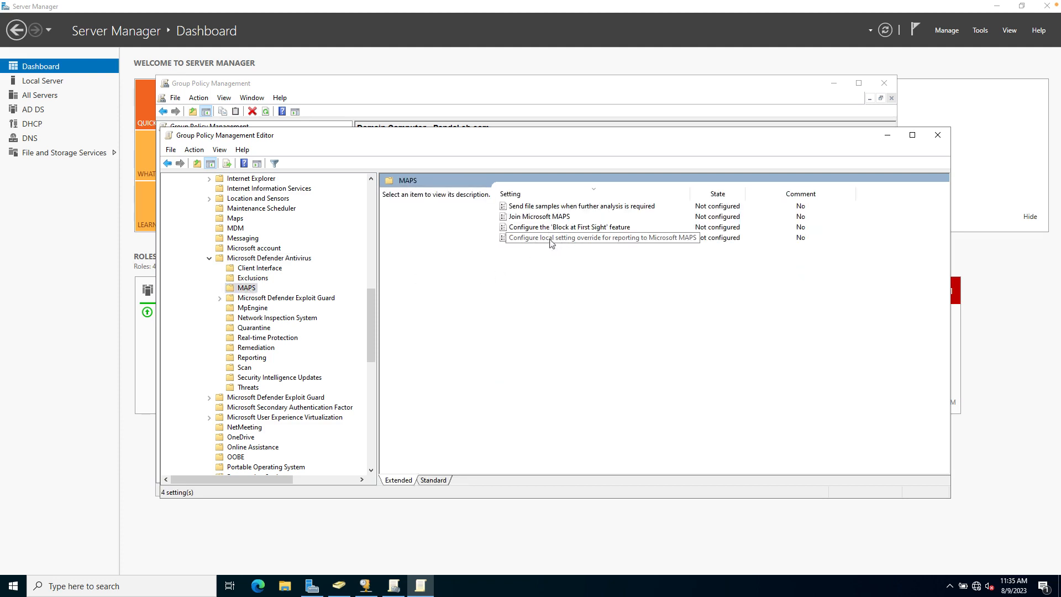
pyautogui.click(589, 208)
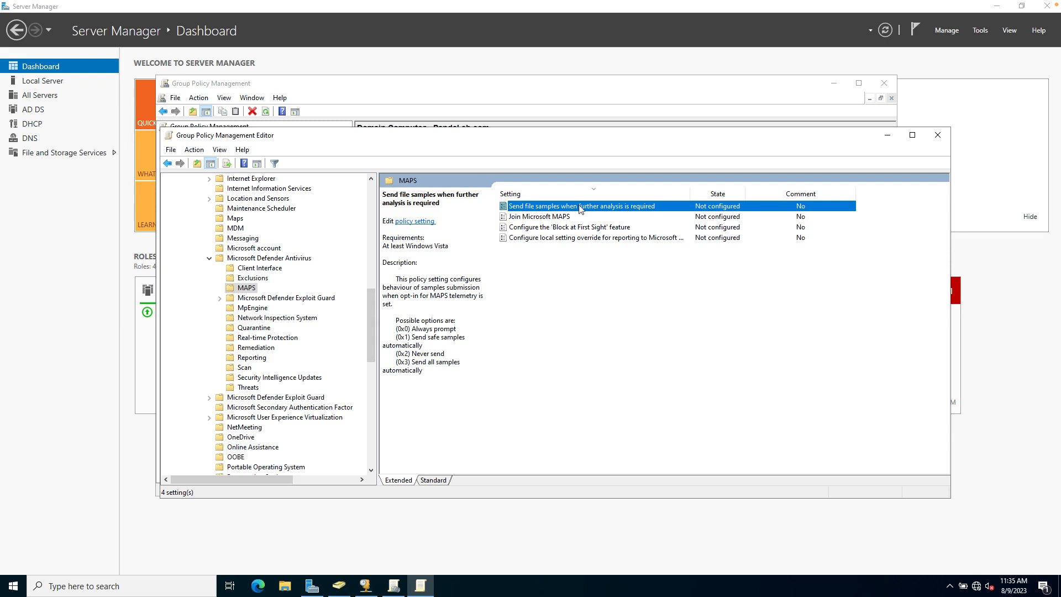
pyautogui.doubleClick(571, 209)
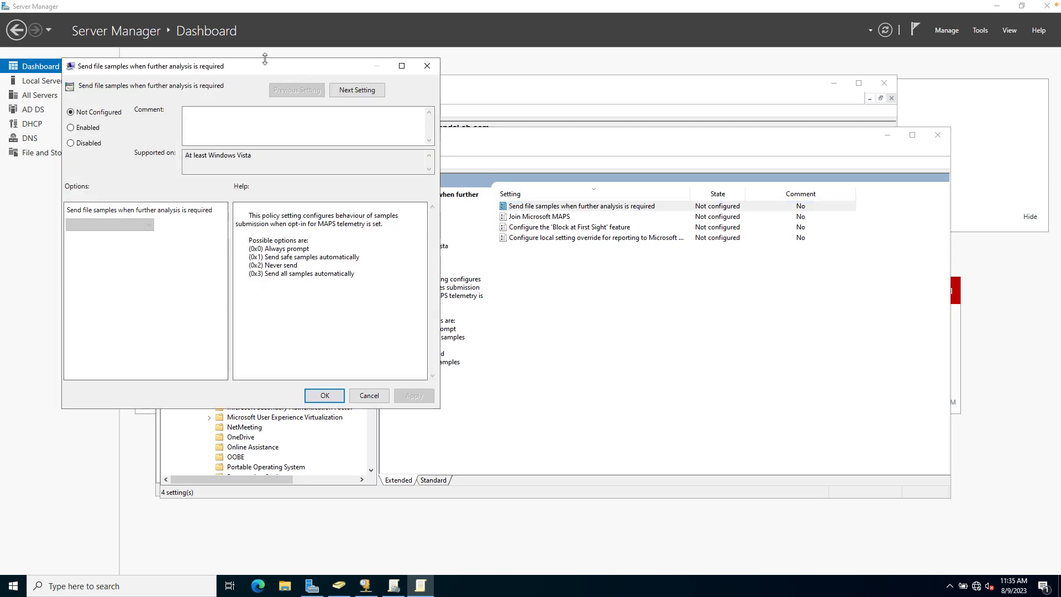
pyautogui.moveTo(268, 68); pyautogui.dragTo(357, 123)
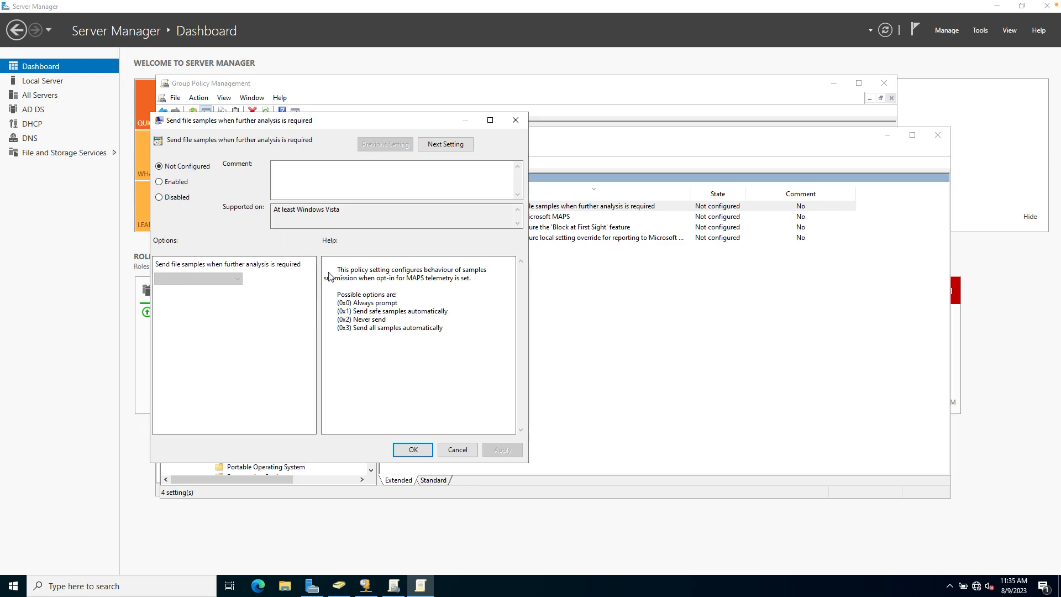
pyautogui.click(159, 182)
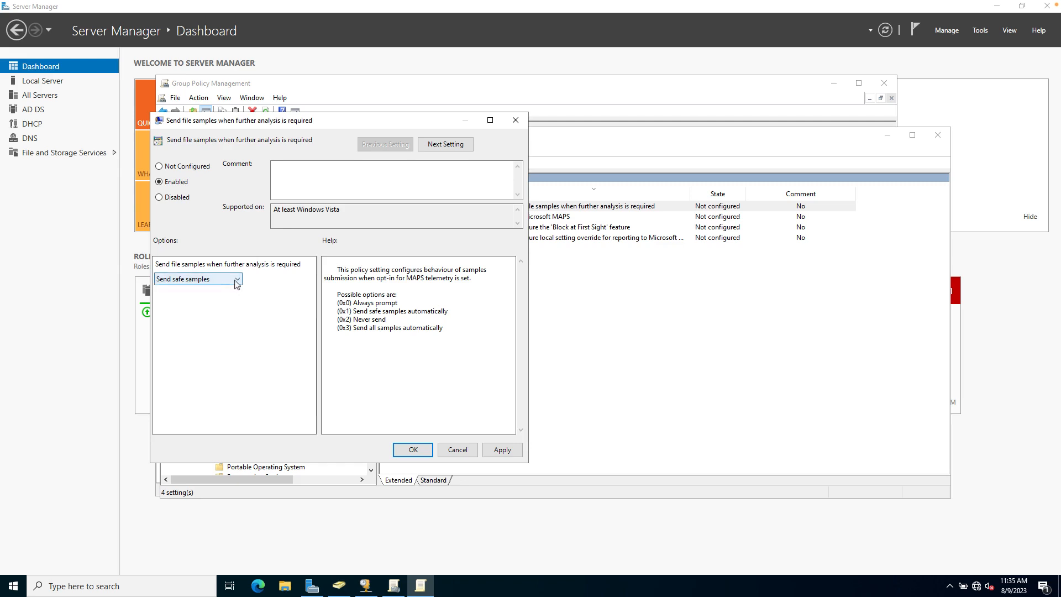
pyautogui.click(238, 281)
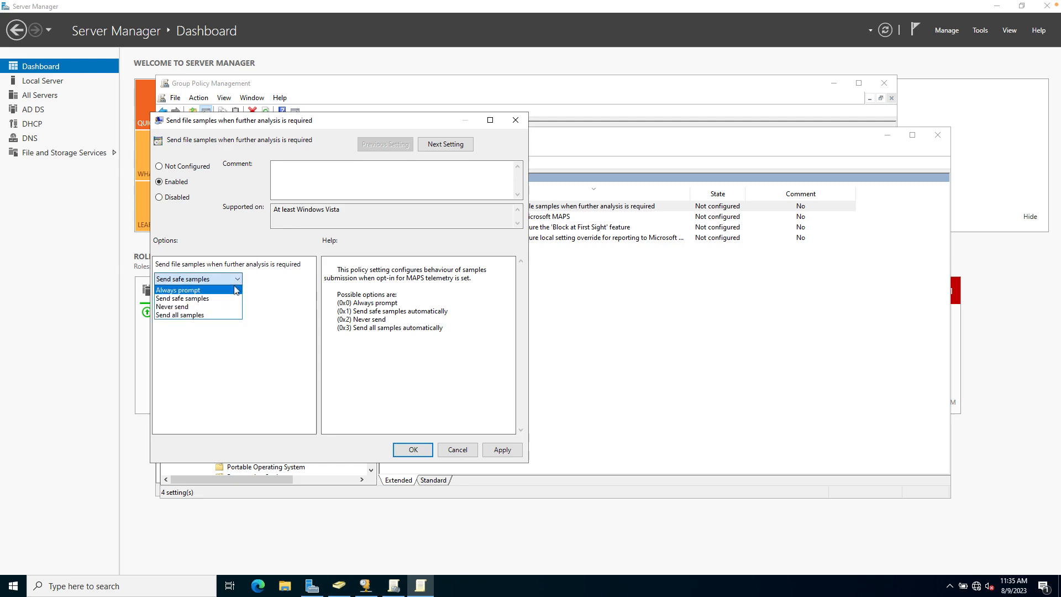
pyautogui.click(181, 309)
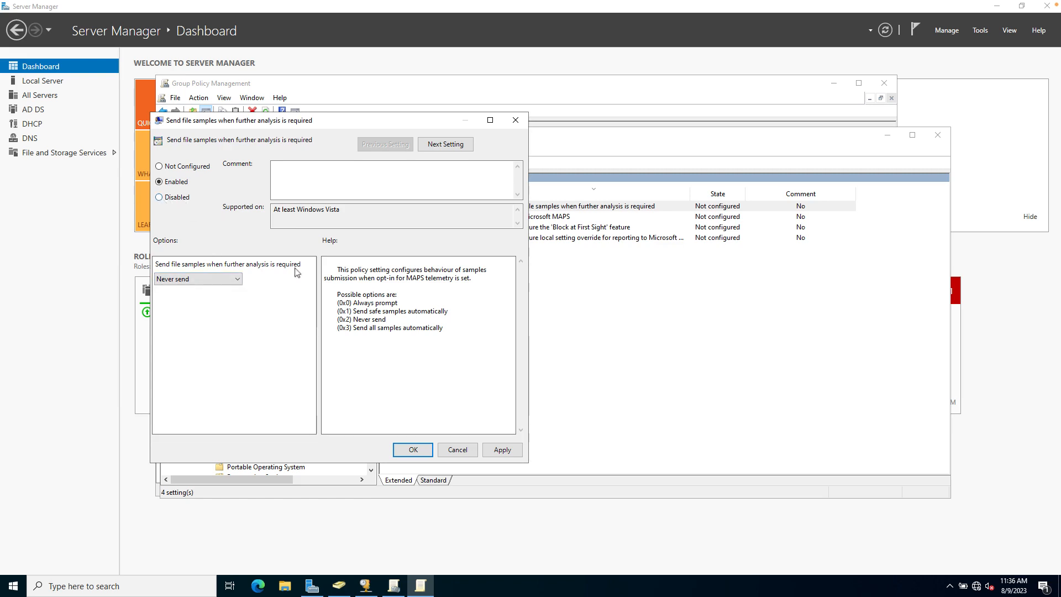
pyautogui.click(503, 450)
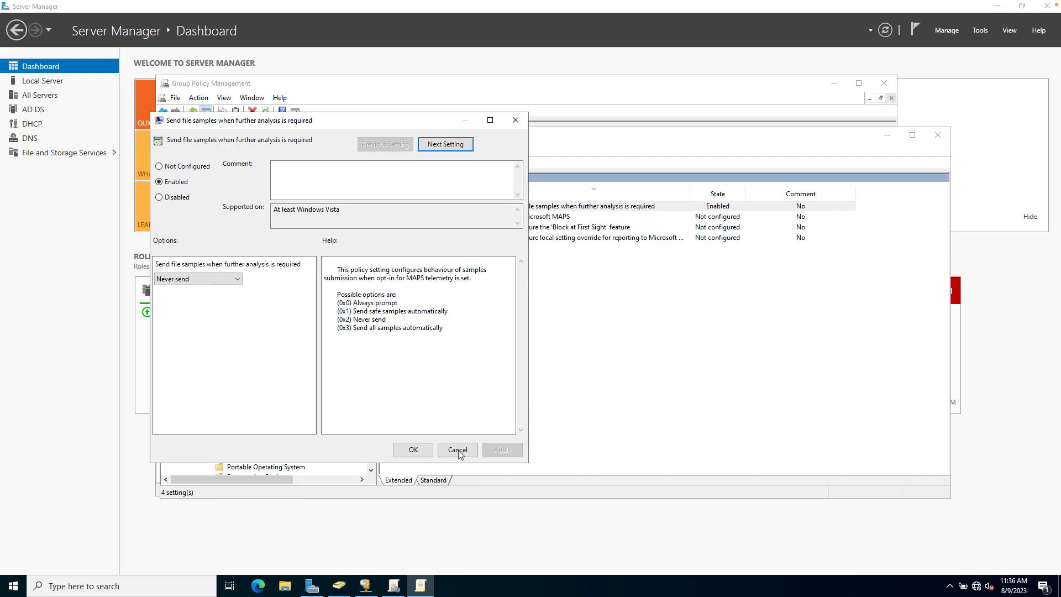
pyautogui.click(415, 450)
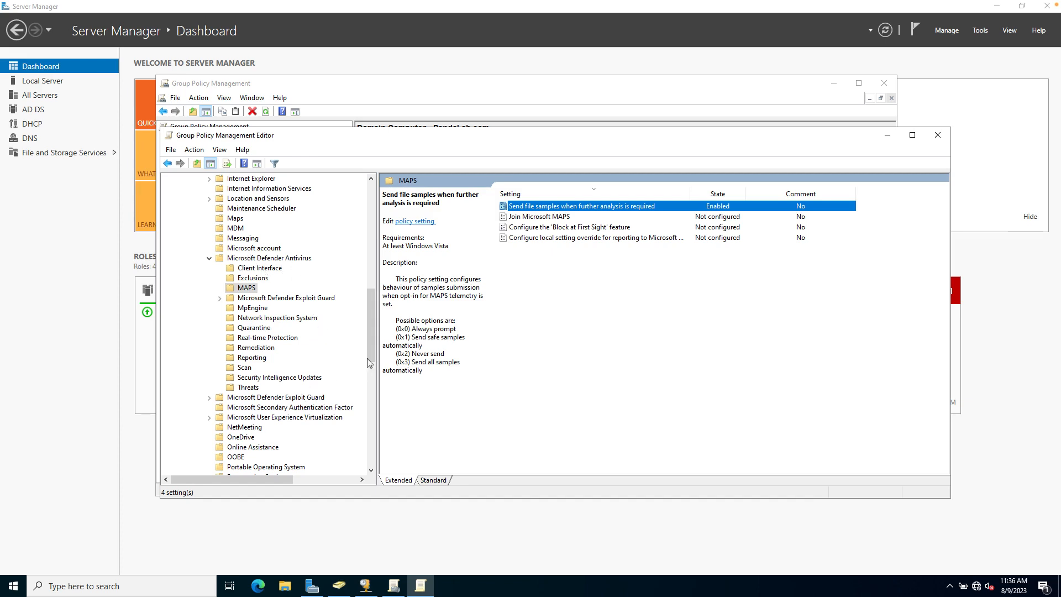
# Collapse Microsoft Defender Antivirus and list the Microsoft Edge policies under Windows Defender SmartScreen in alphabetical order.
pyautogui.moveTo(376, 344); pyautogui.dragTo(374, 338)
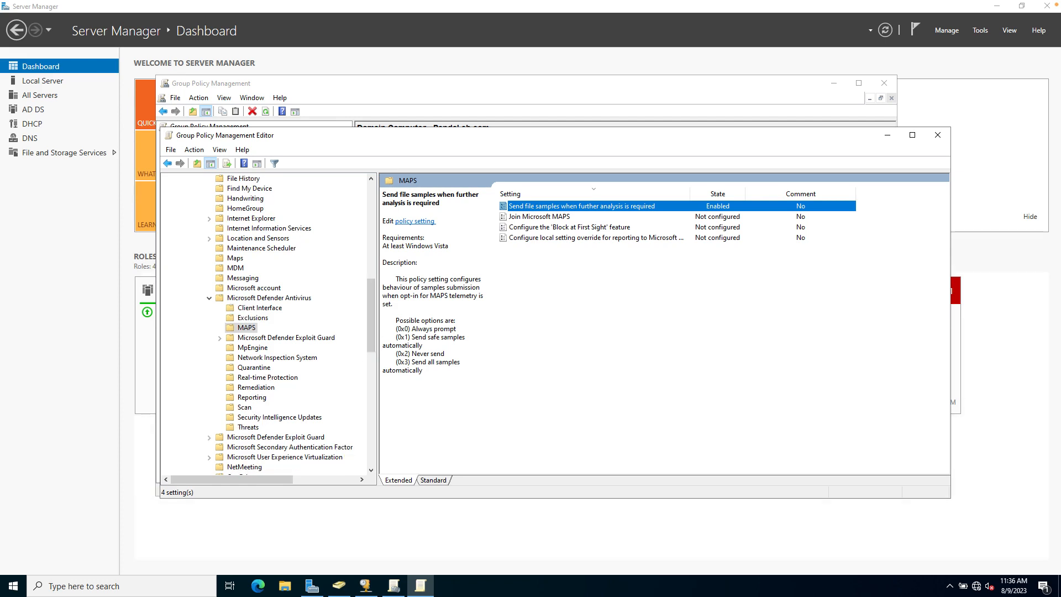
pyautogui.scroll(-3, 266, 323)
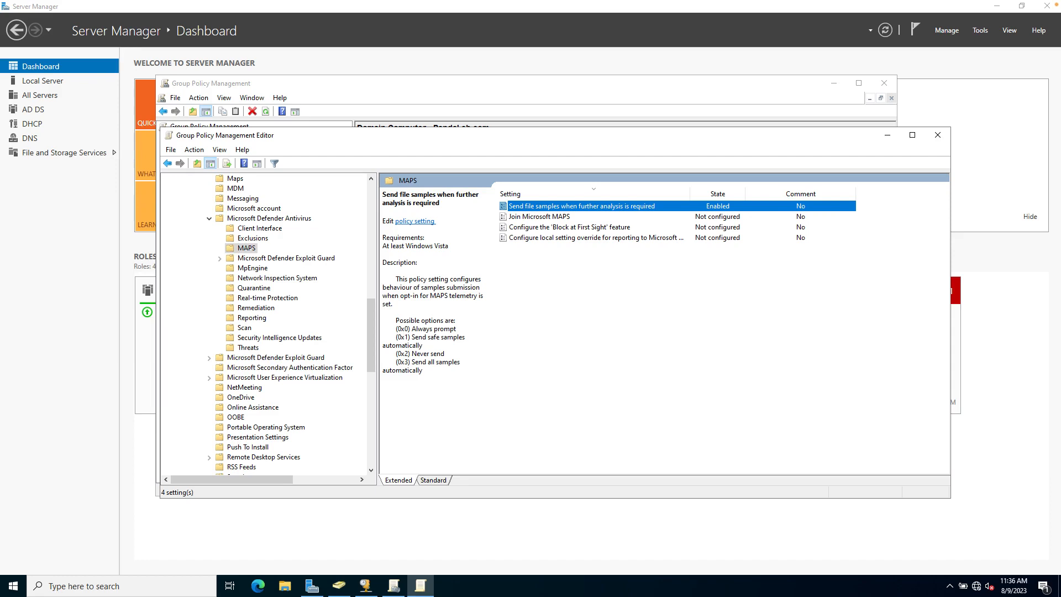
pyautogui.click(209, 219)
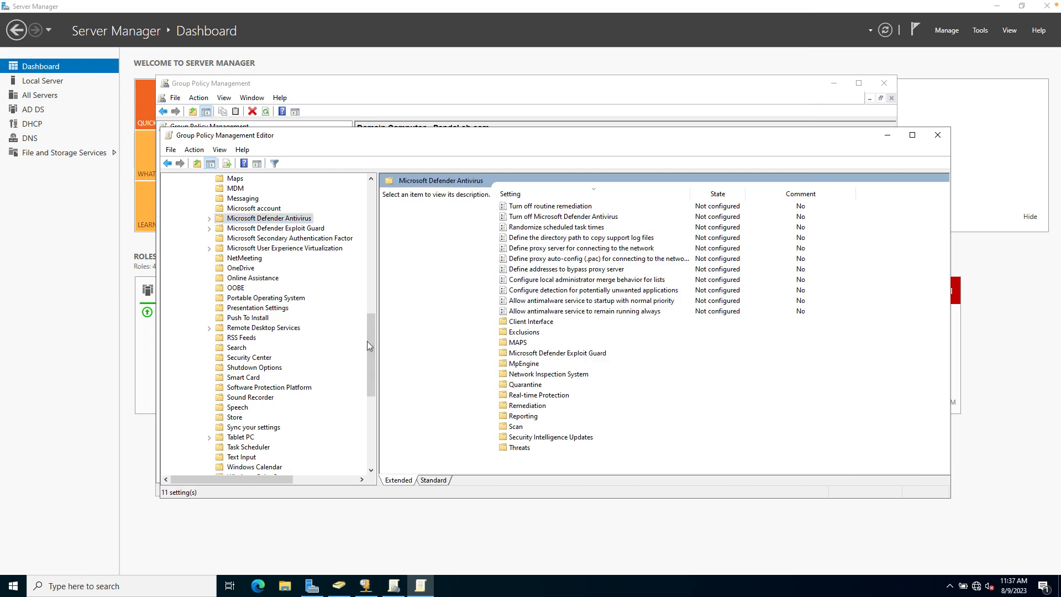
pyautogui.moveTo(371, 336); pyautogui.dragTo(373, 359)
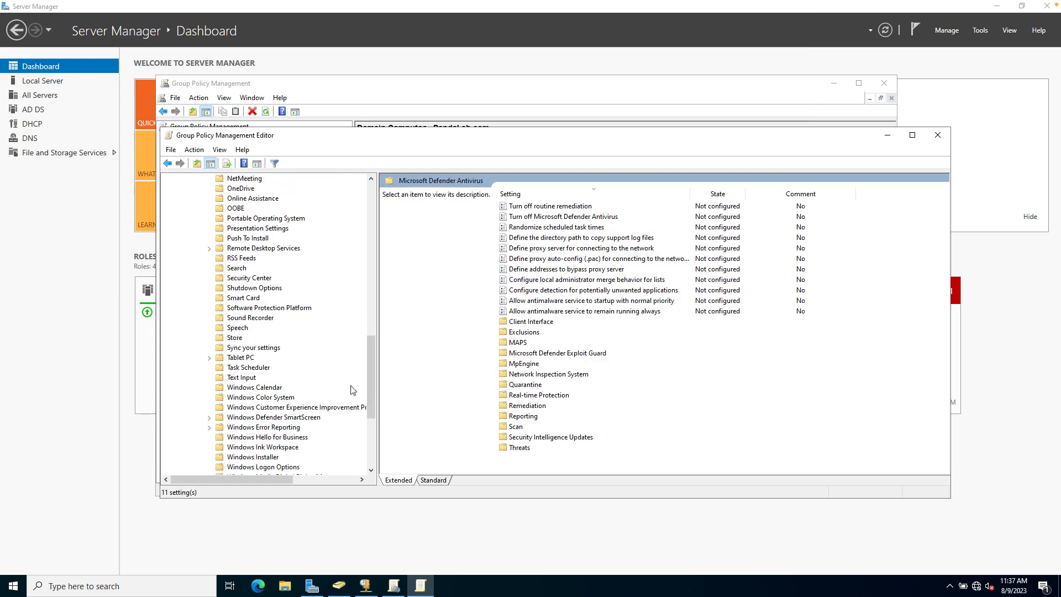
pyautogui.click(236, 418)
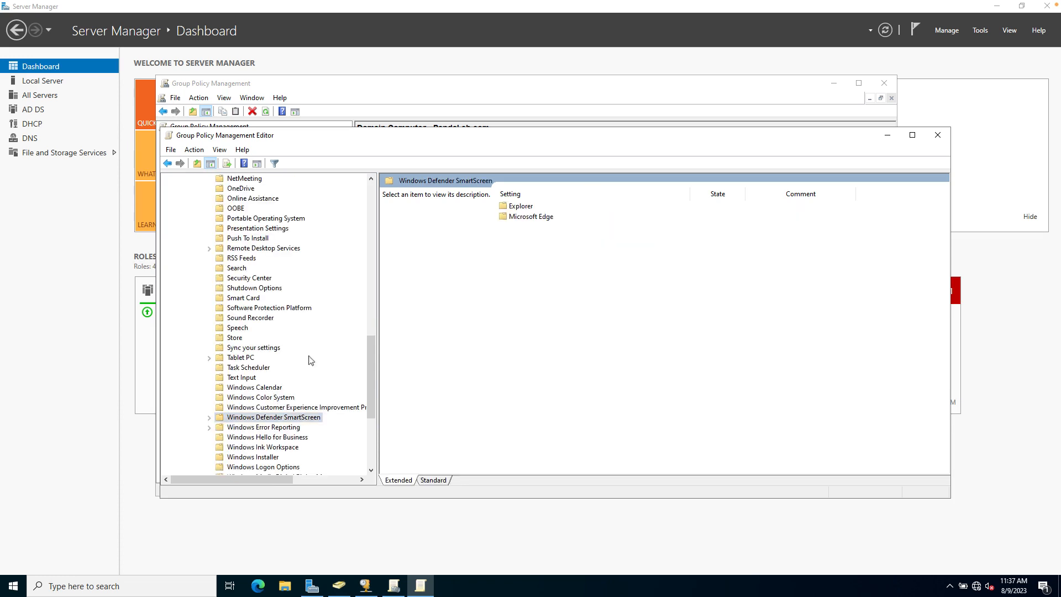
pyautogui.moveTo(370, 377); pyautogui.dragTo(370, 405)
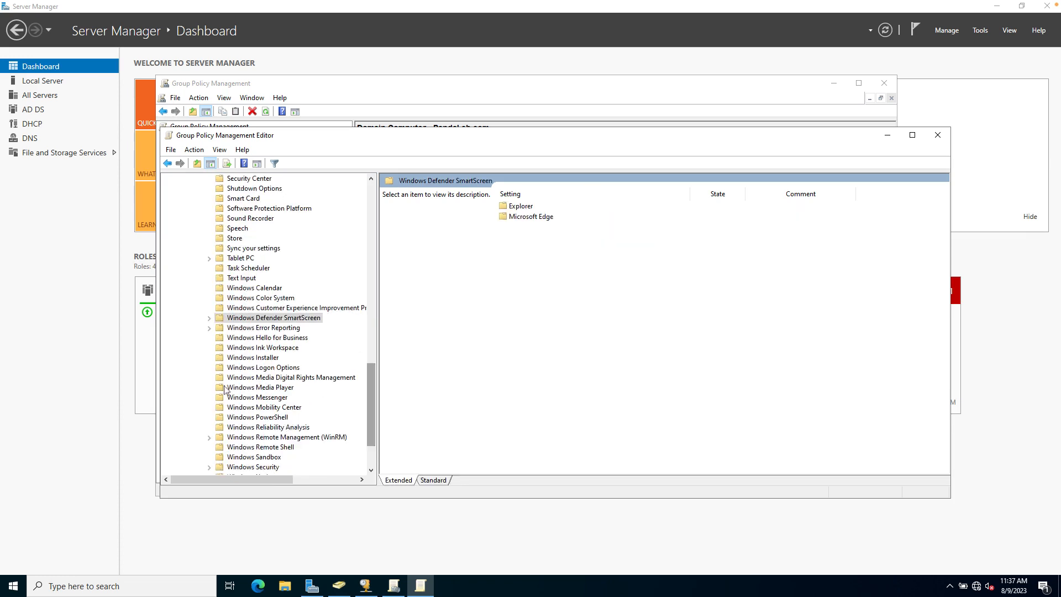
pyautogui.click(209, 319)
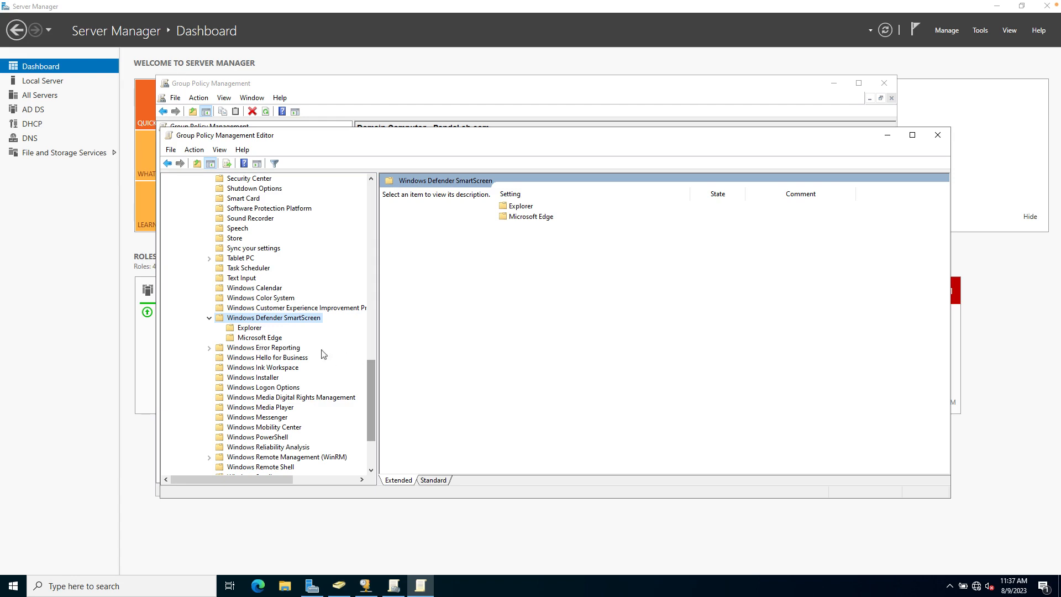
pyautogui.click(262, 339)
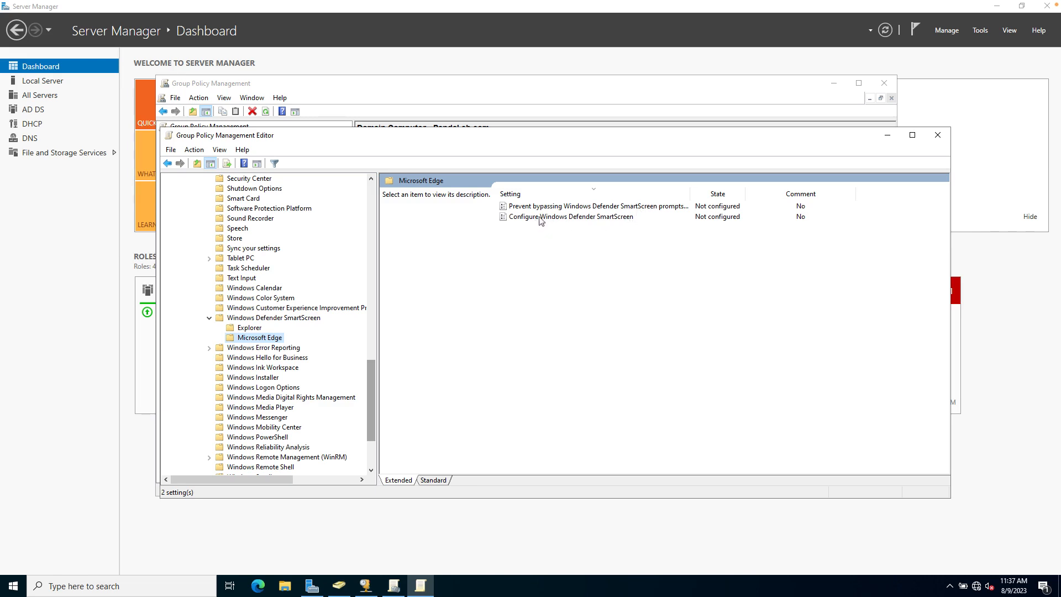
pyautogui.click(593, 195)
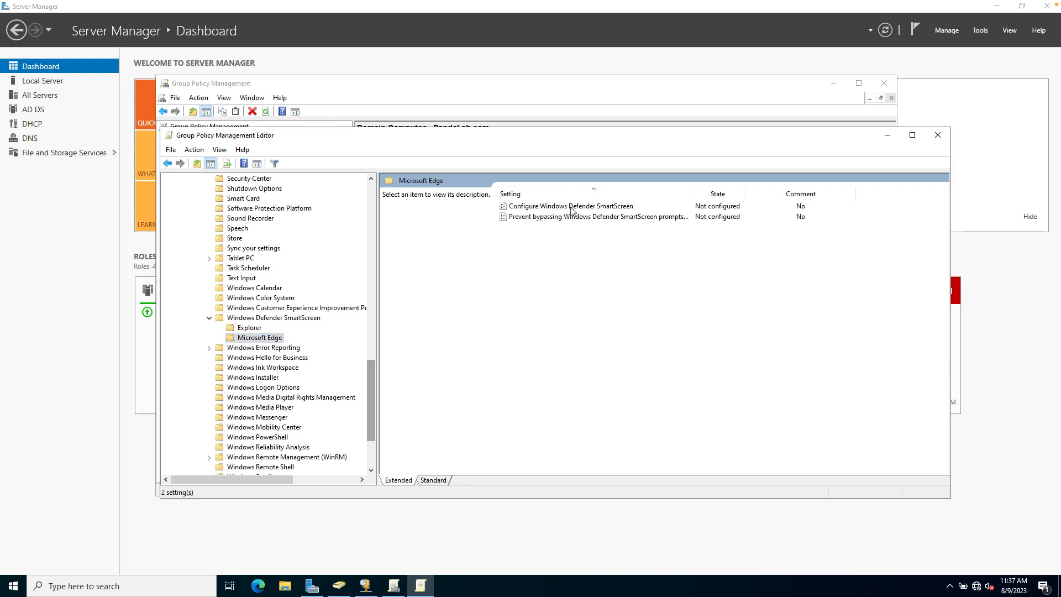
# Set the Microsoft Edge policy "Configure Windows Defender SmartScreen" to Disabled and apply it.
pyautogui.doubleClick(583, 211)
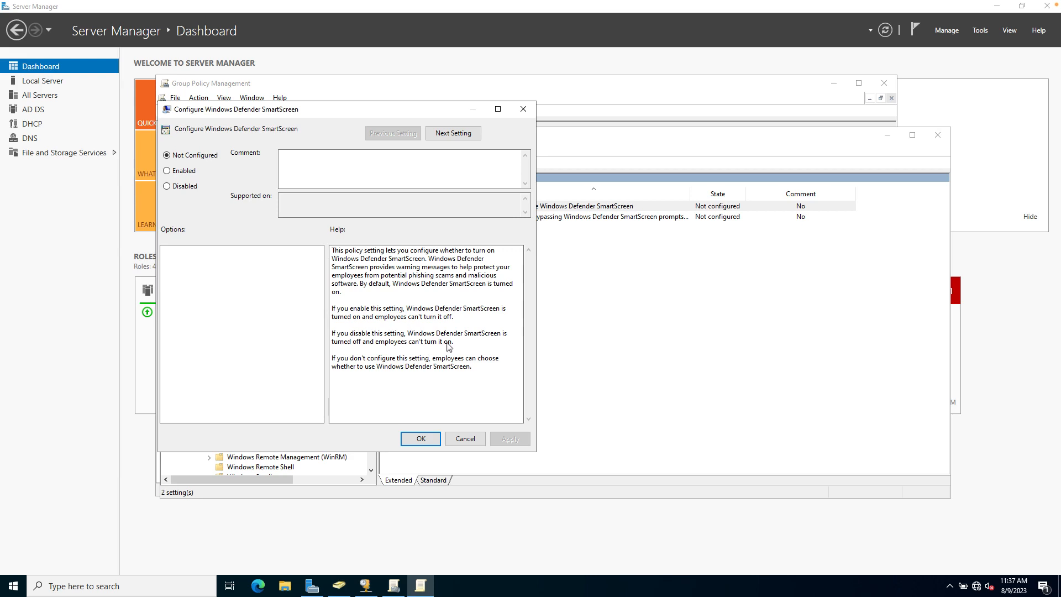
pyautogui.click(168, 186)
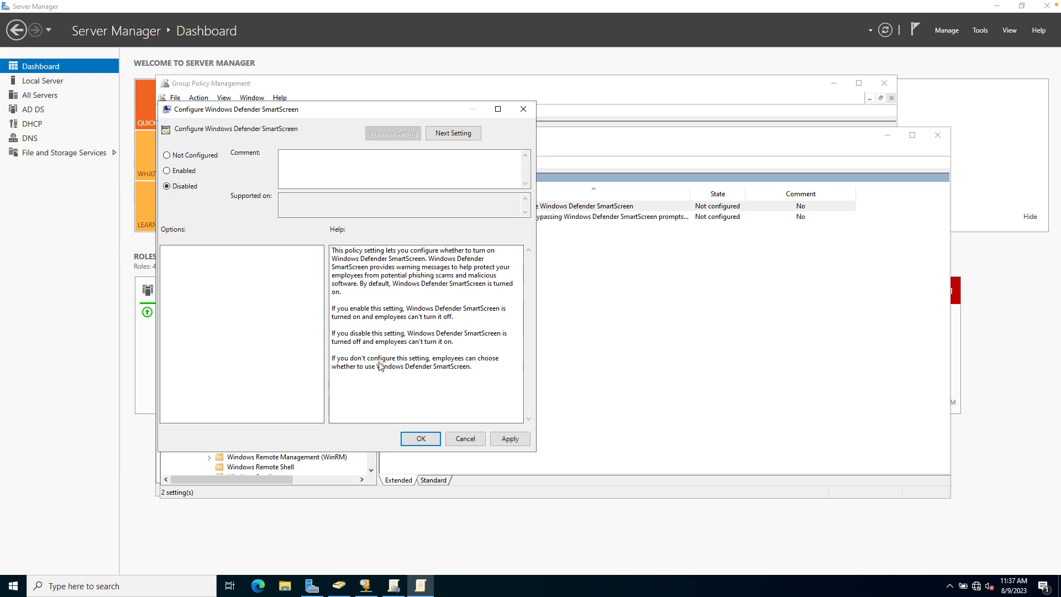
pyautogui.click(507, 440)
pyautogui.click(420, 440)
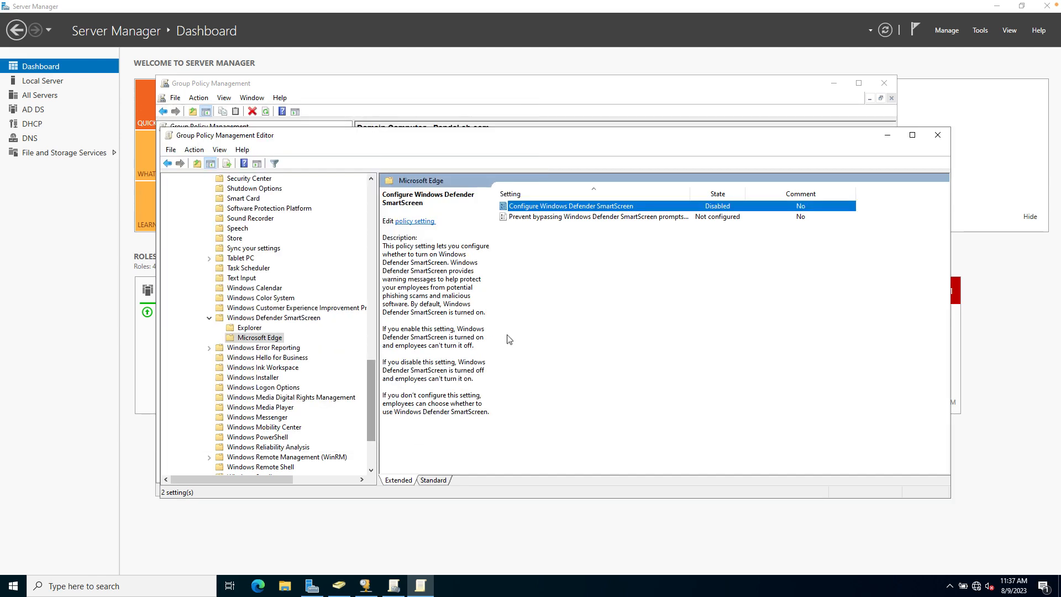
# Widen the Setting column and set "Prevent bypassing Windows Defender SmartScreen prompts for sites" to Disabled.
pyautogui.moveTo(691, 195); pyautogui.dragTo(725, 194)
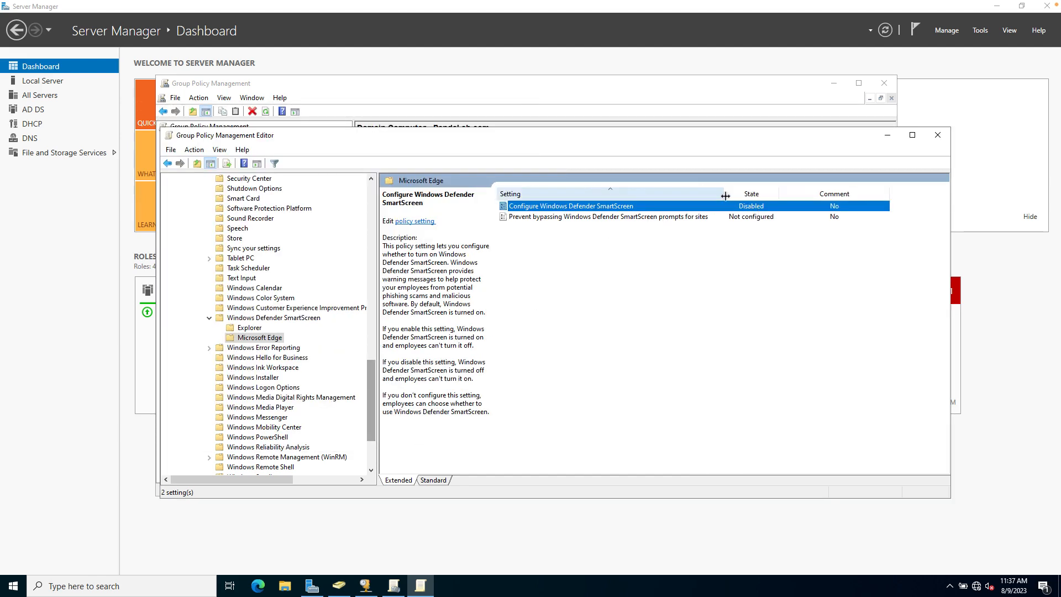
pyautogui.doubleClick(618, 217)
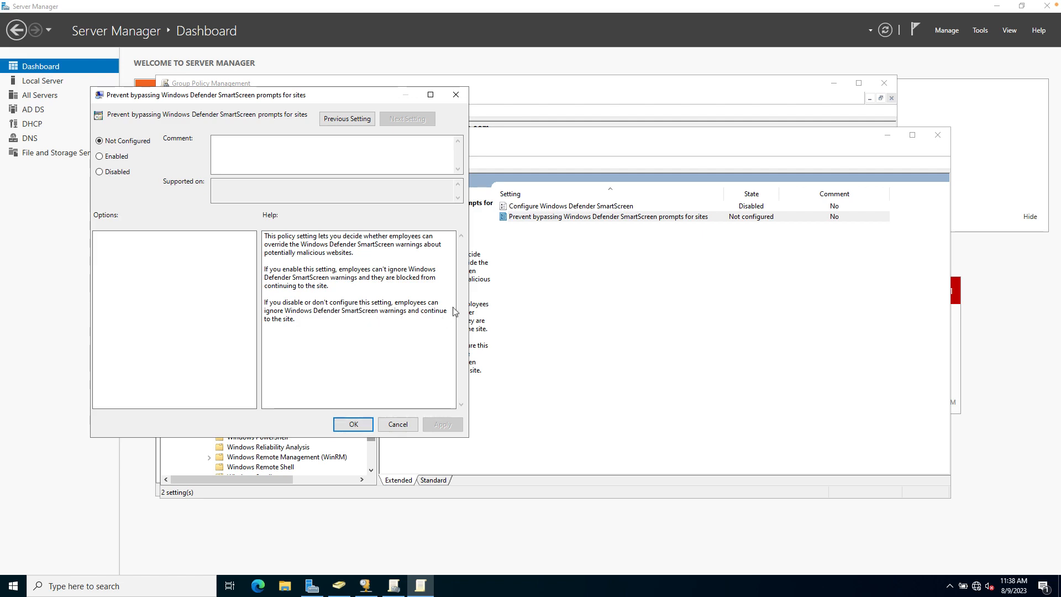
pyautogui.click(99, 173)
pyautogui.click(442, 424)
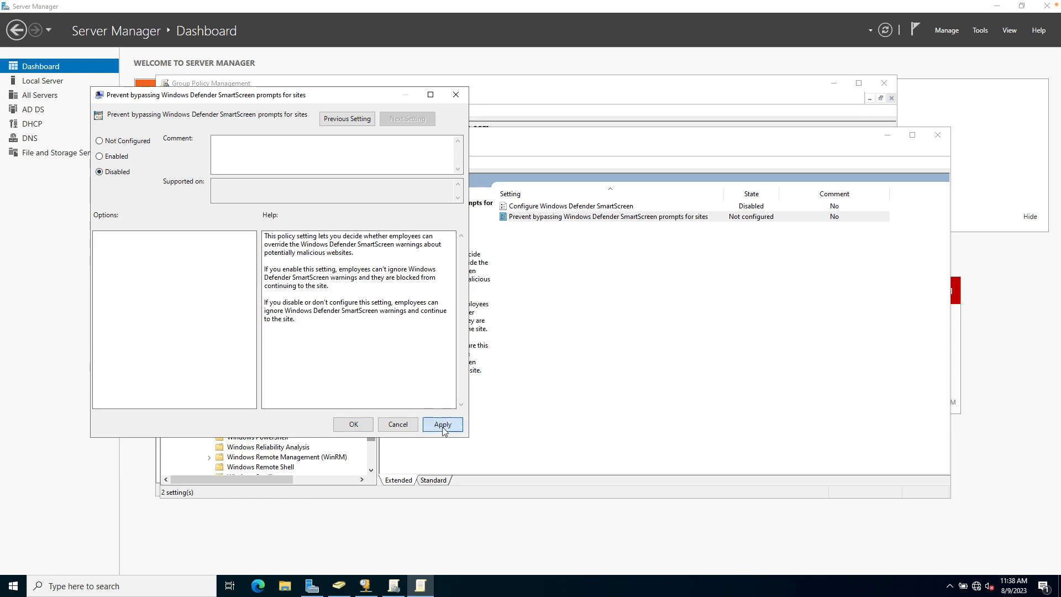
pyautogui.click(353, 424)
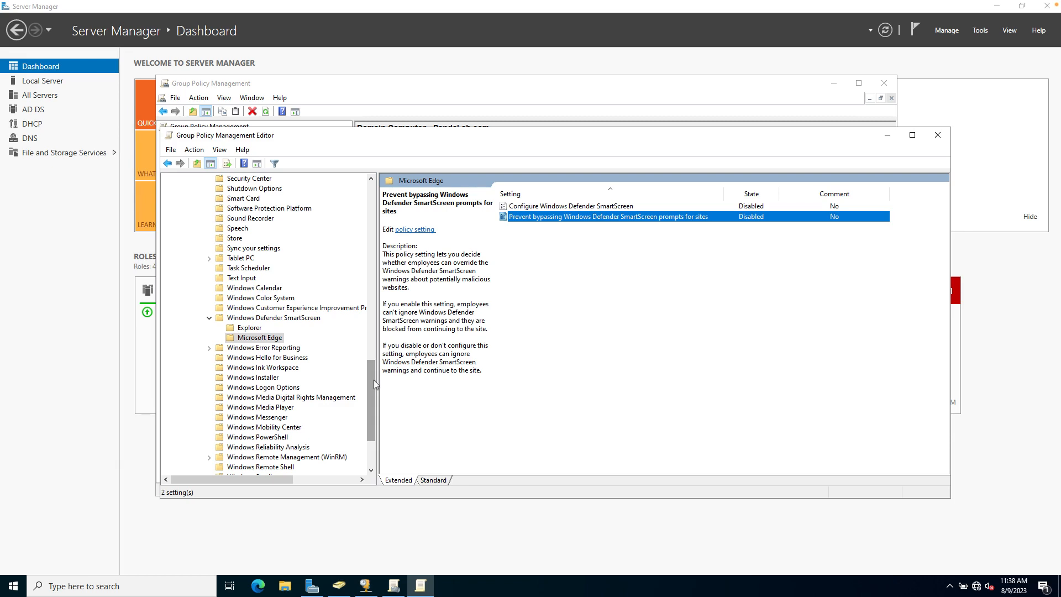
# Collapse Windows Defender SmartScreen and display the Application policies of Event Log Service under Windows Components.
pyautogui.moveTo(374, 380); pyautogui.dragTo(371, 389)
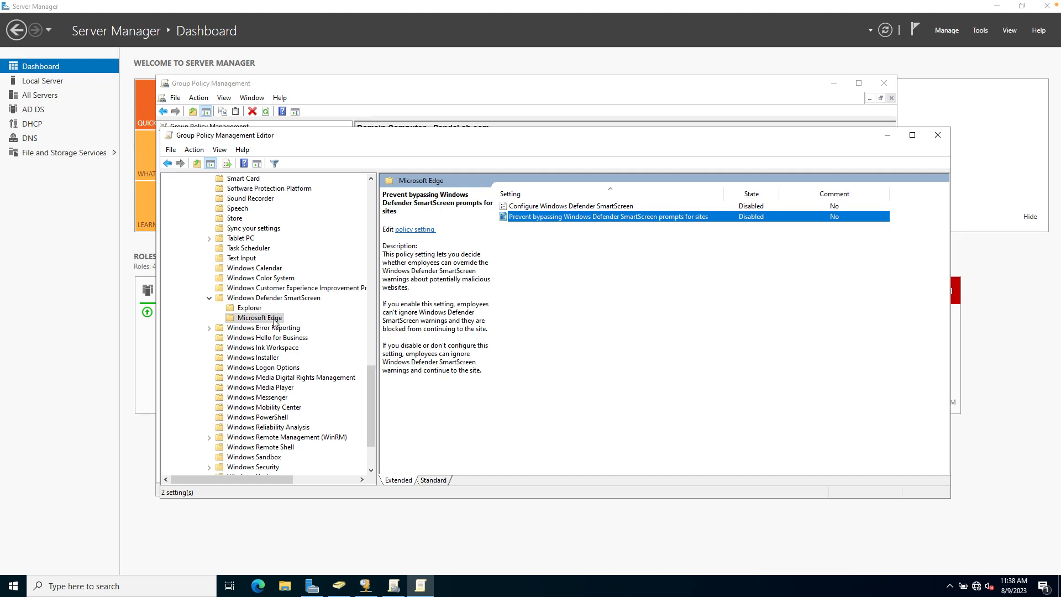
pyautogui.click(209, 298)
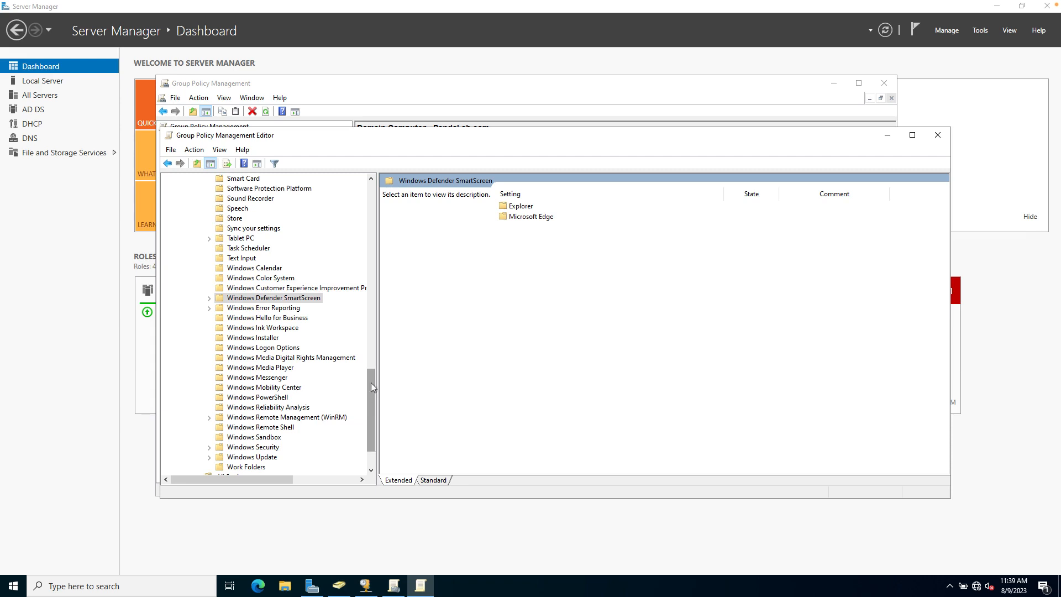
pyautogui.scroll(4, 371, 376)
pyautogui.moveTo(372, 362); pyautogui.dragTo(370, 240)
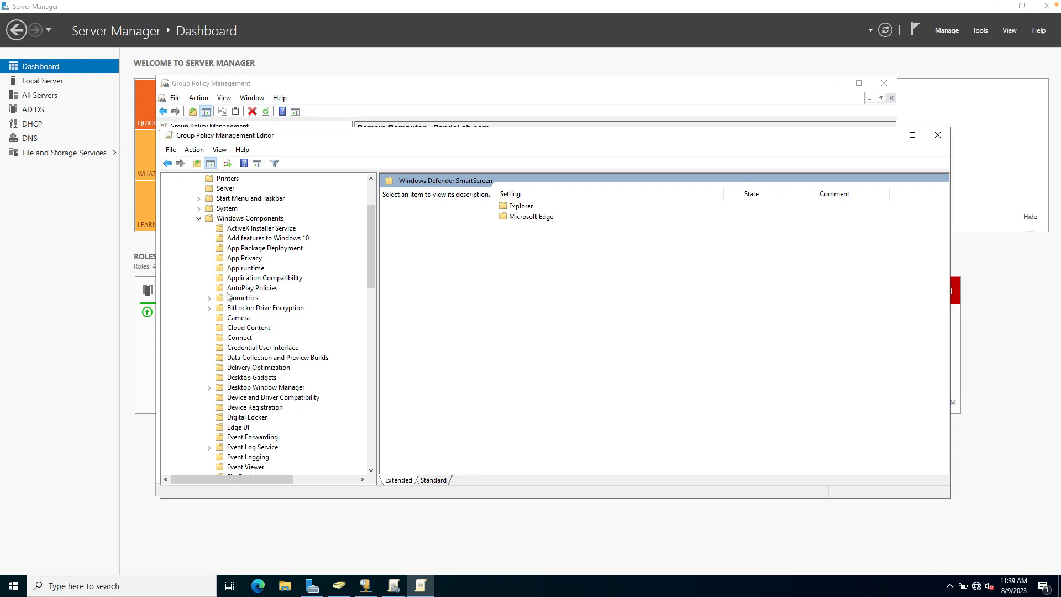
pyautogui.moveTo(370, 229); pyautogui.dragTo(371, 237)
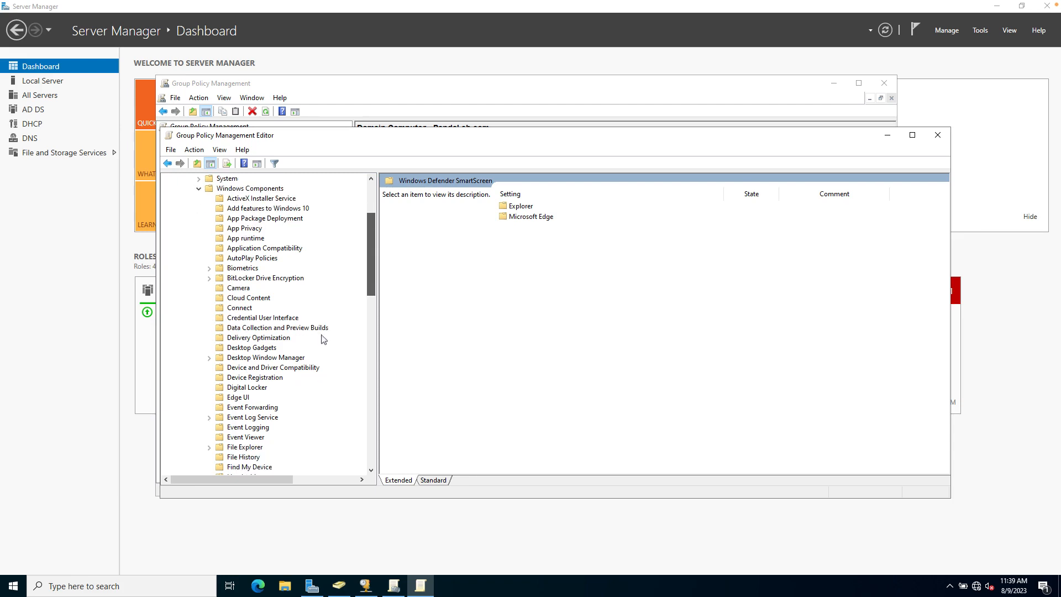
pyautogui.click(236, 418)
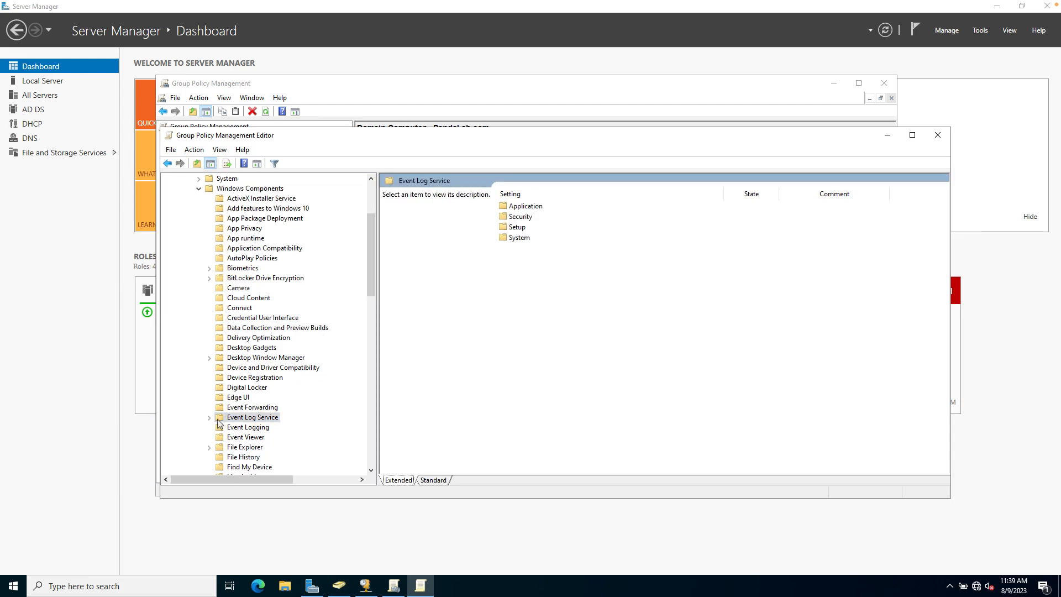
pyautogui.click(209, 419)
pyautogui.scroll(-1, 240, 415)
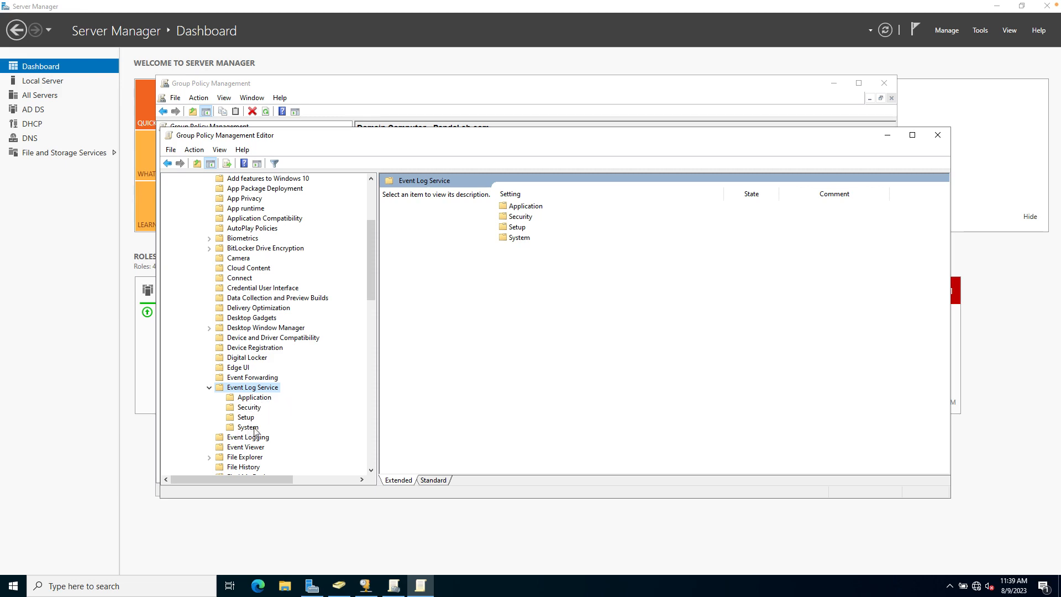
pyautogui.click(263, 398)
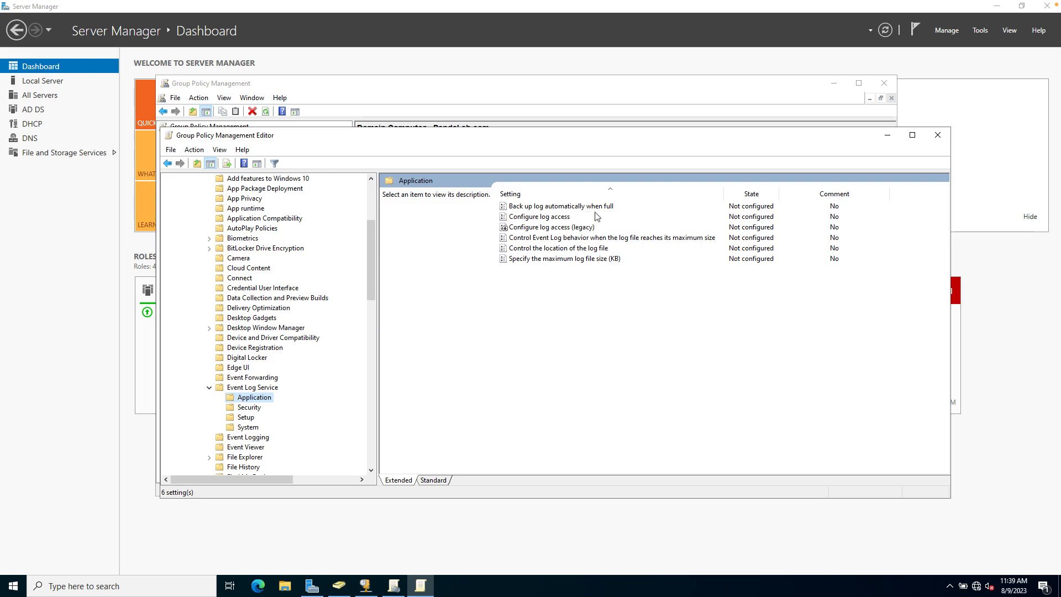
pyautogui.doubleClick(543, 260)
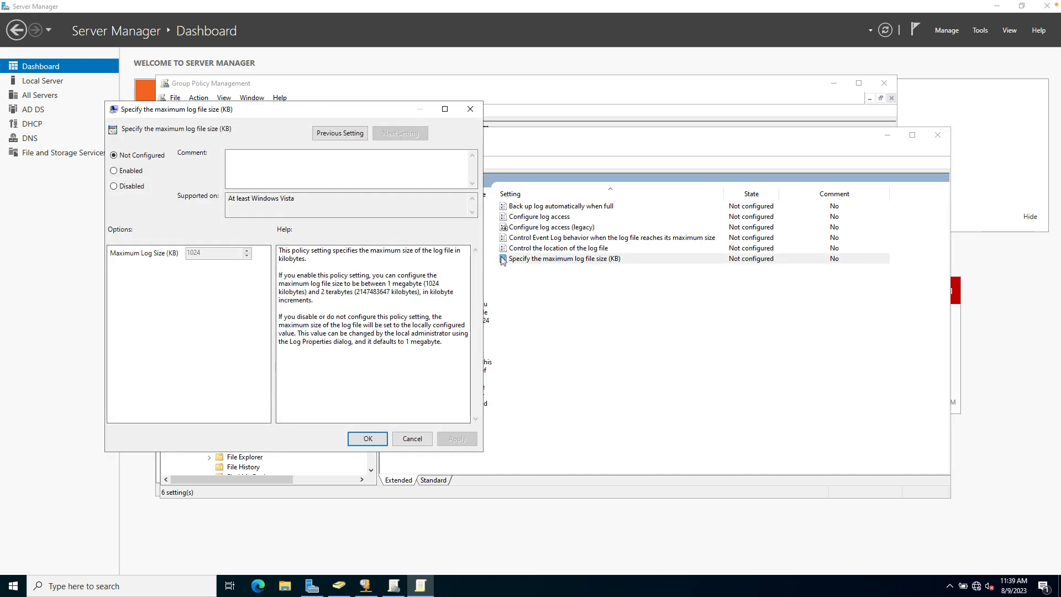
pyautogui.click(128, 172)
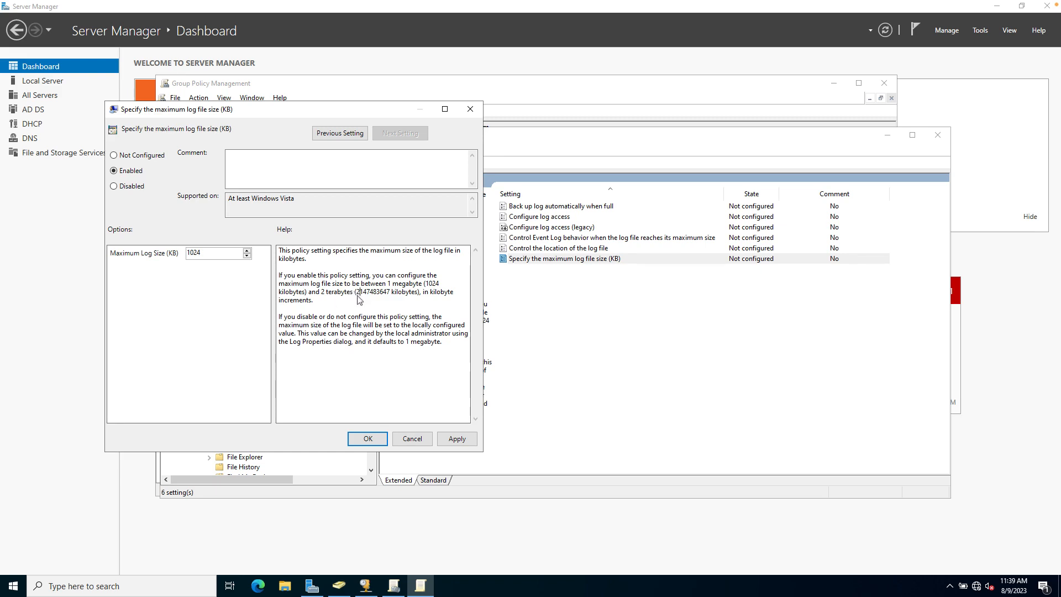
pyautogui.moveTo(356, 295); pyautogui.dragTo(395, 305)
pyautogui.press('super+c')
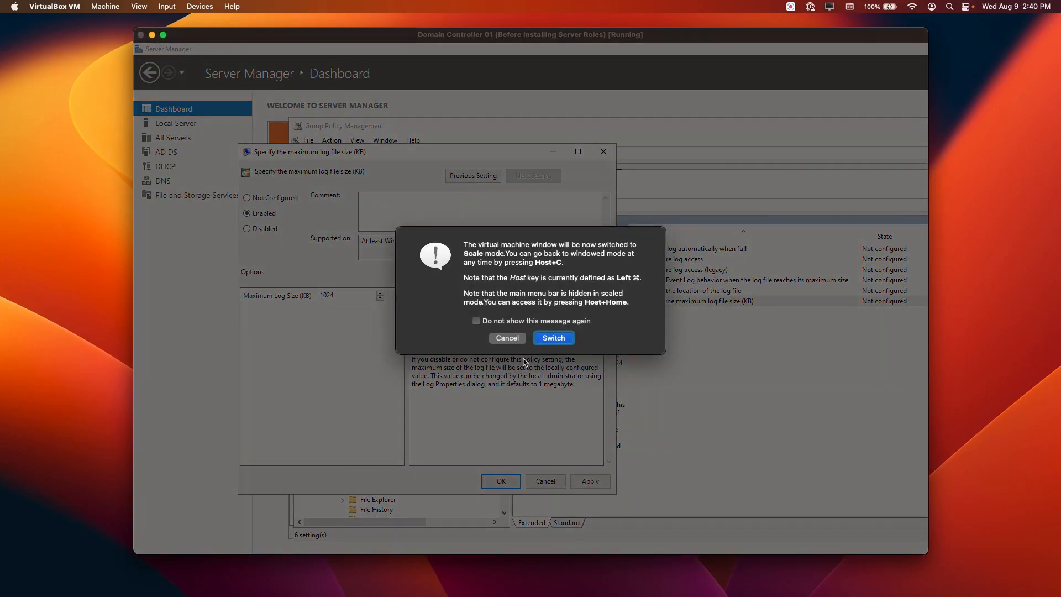
pyautogui.click(512, 338)
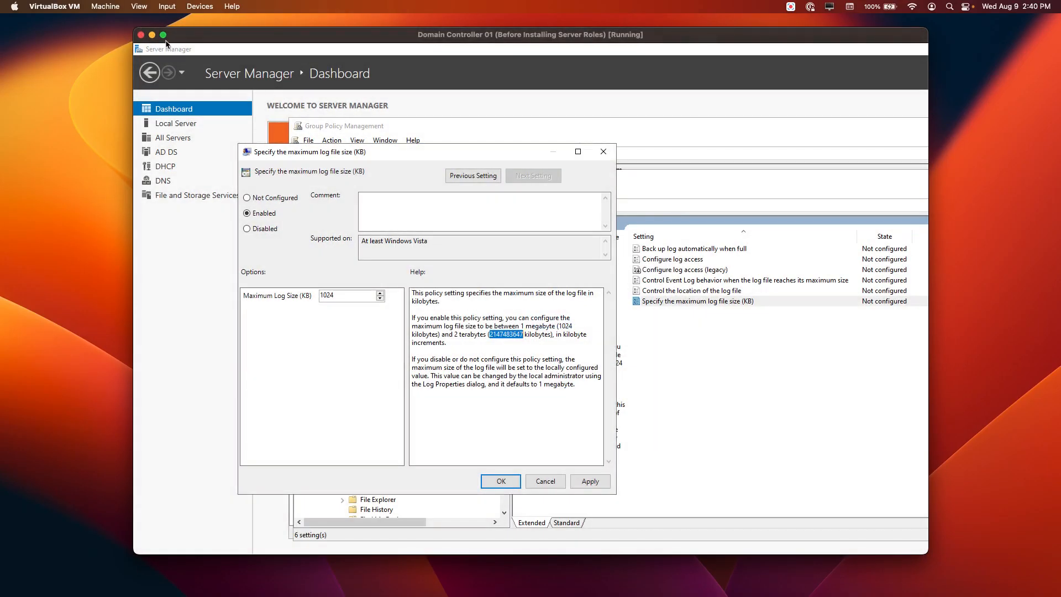
pyautogui.click(163, 35)
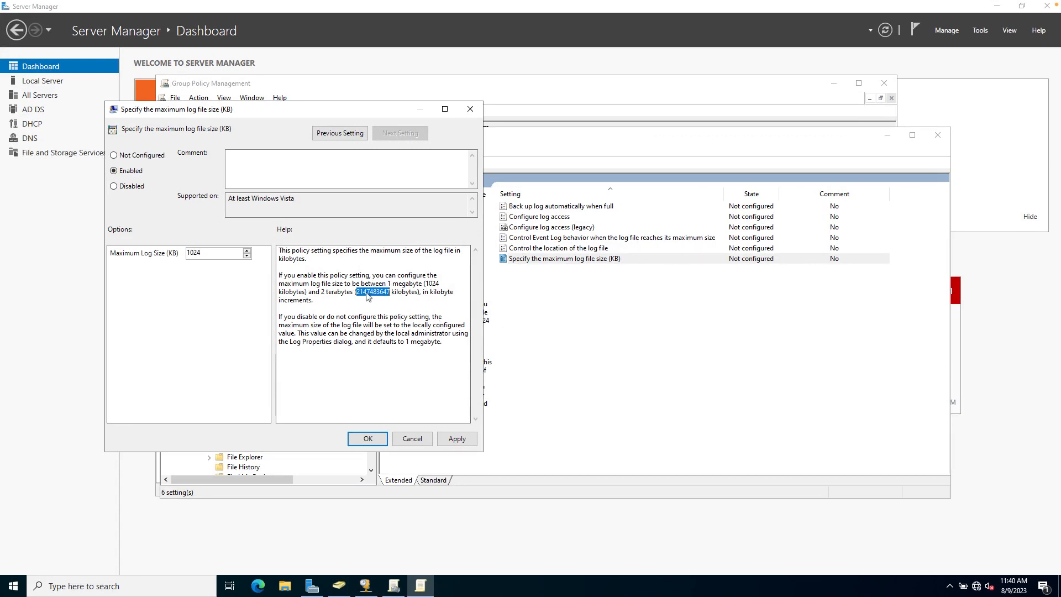
pyautogui.doubleClick(191, 252)
pyautogui.hotkey('ctrl', 'v')
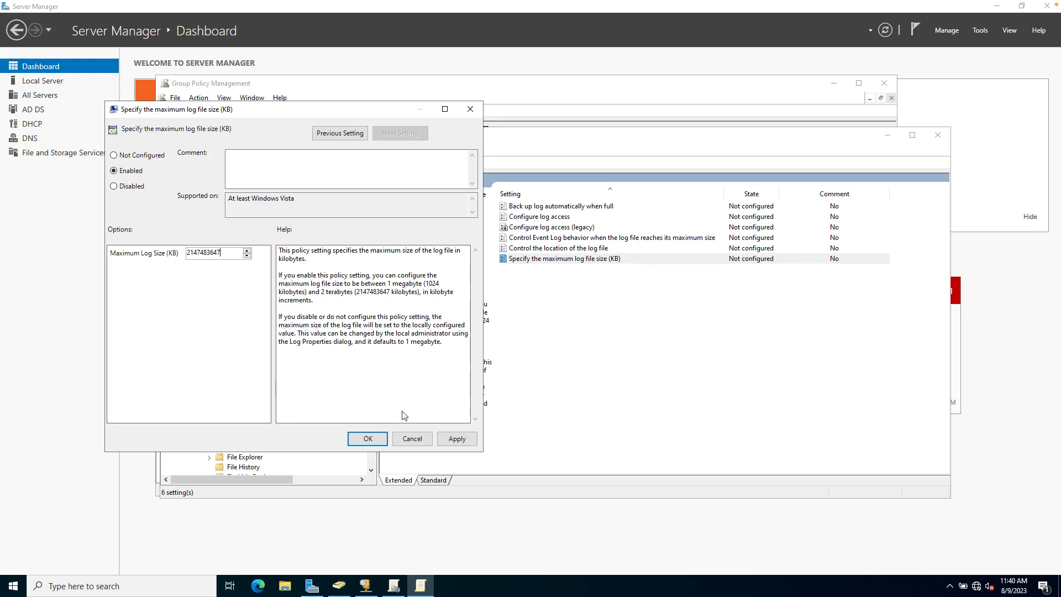
pyautogui.click(457, 439)
pyautogui.click(368, 439)
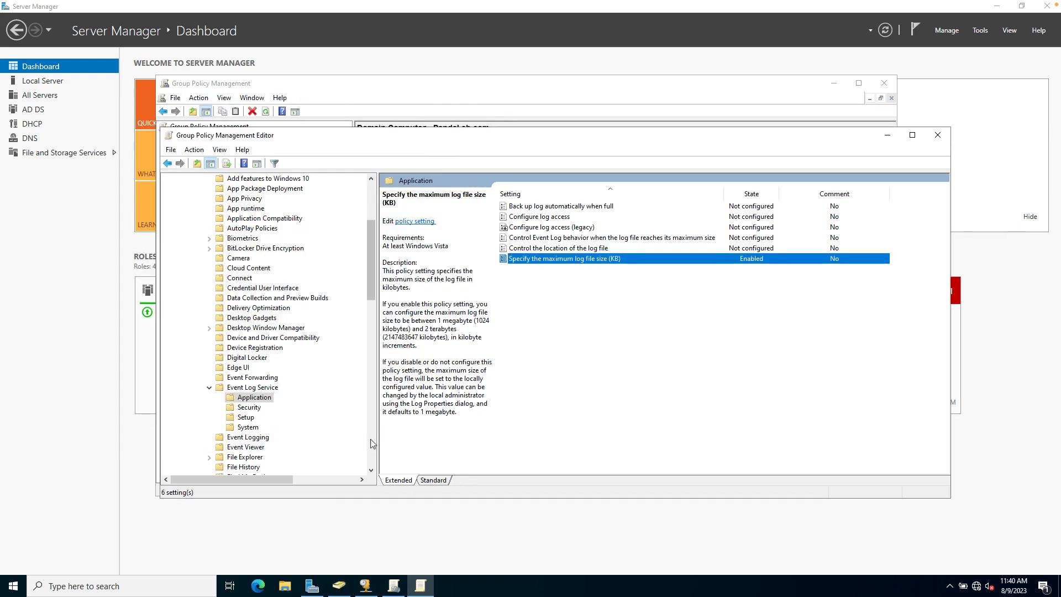
pyautogui.click(250, 408)
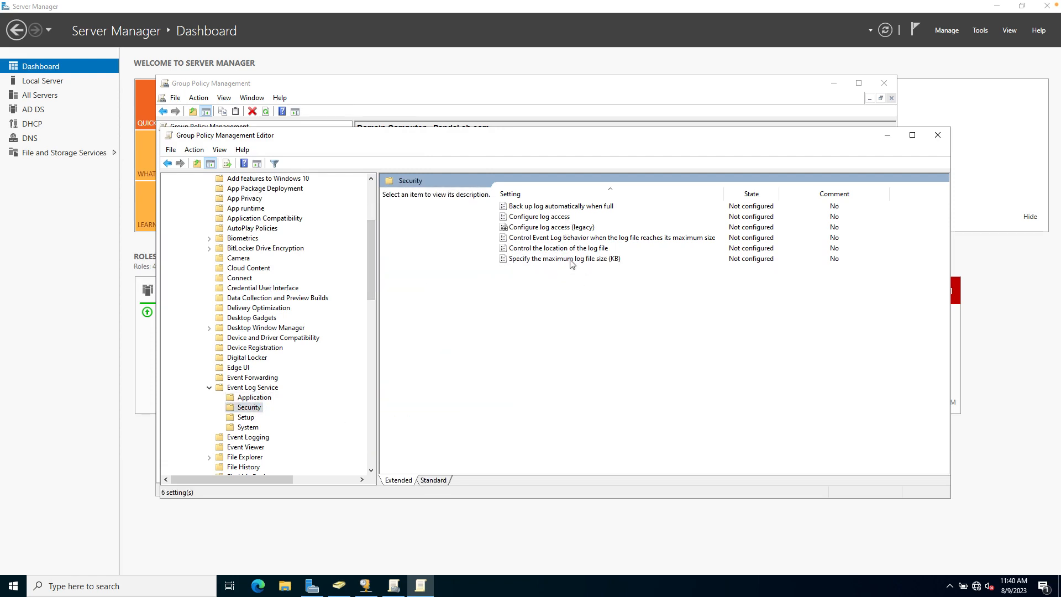
pyautogui.doubleClick(570, 260)
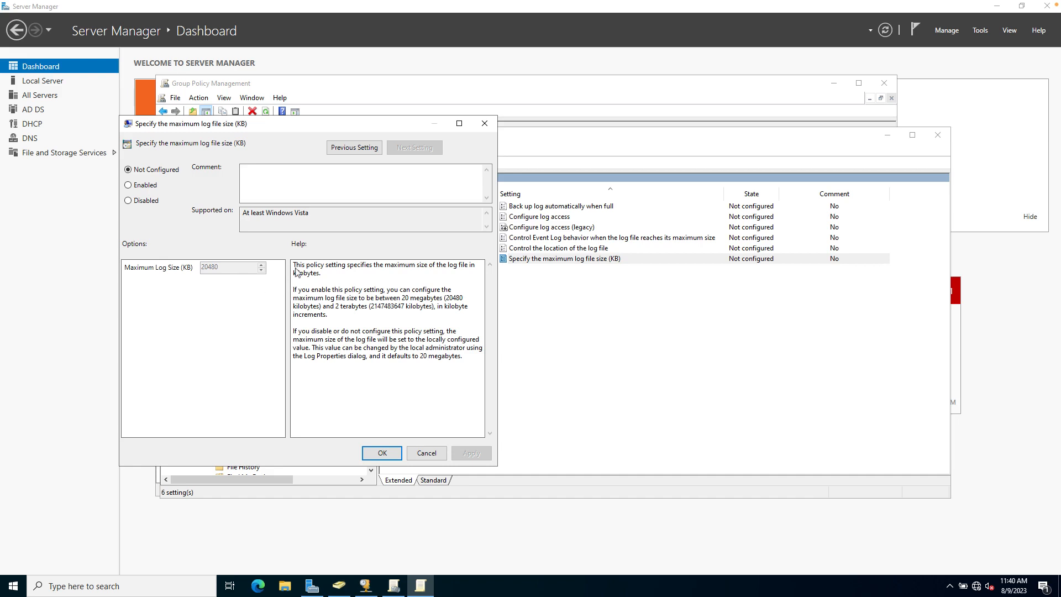
pyautogui.click(130, 188)
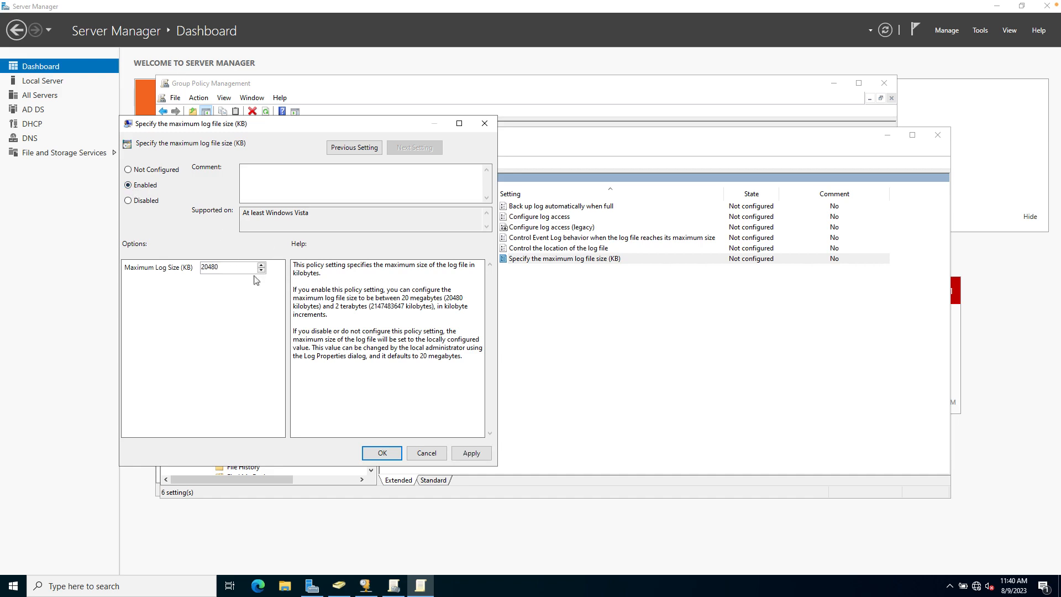
pyautogui.moveTo(224, 267); pyautogui.dragTo(188, 263)
pyautogui.hotkey('ctrl', 'v')
pyautogui.click(453, 457)
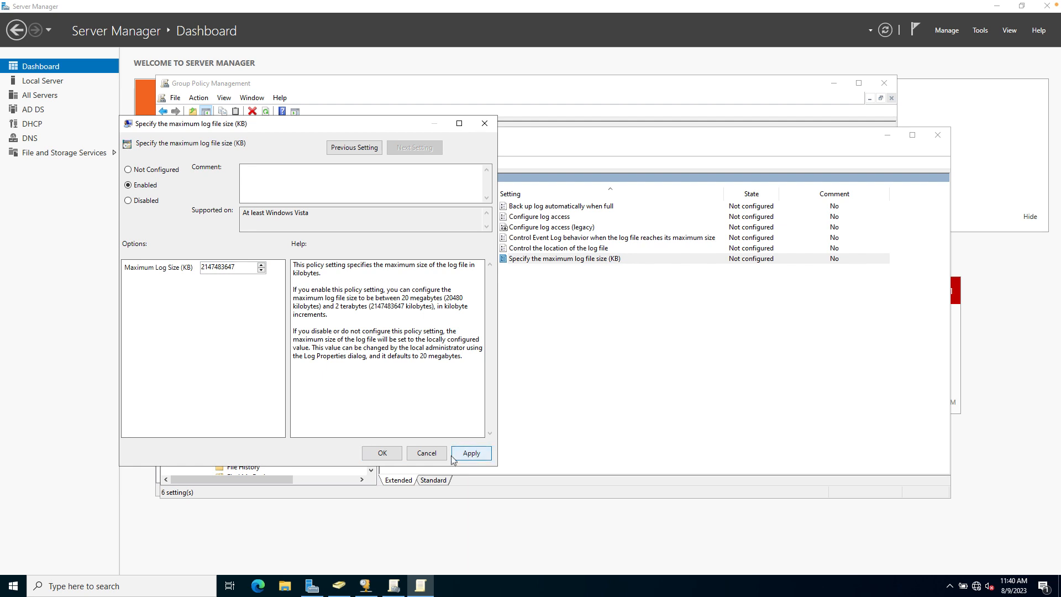
pyautogui.click(382, 452)
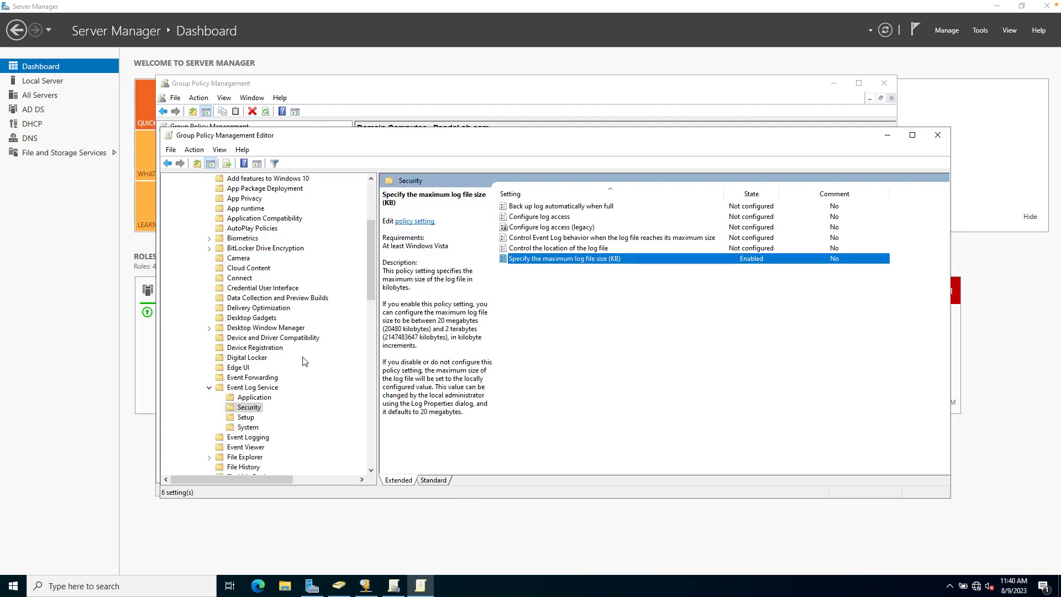
pyautogui.click(247, 418)
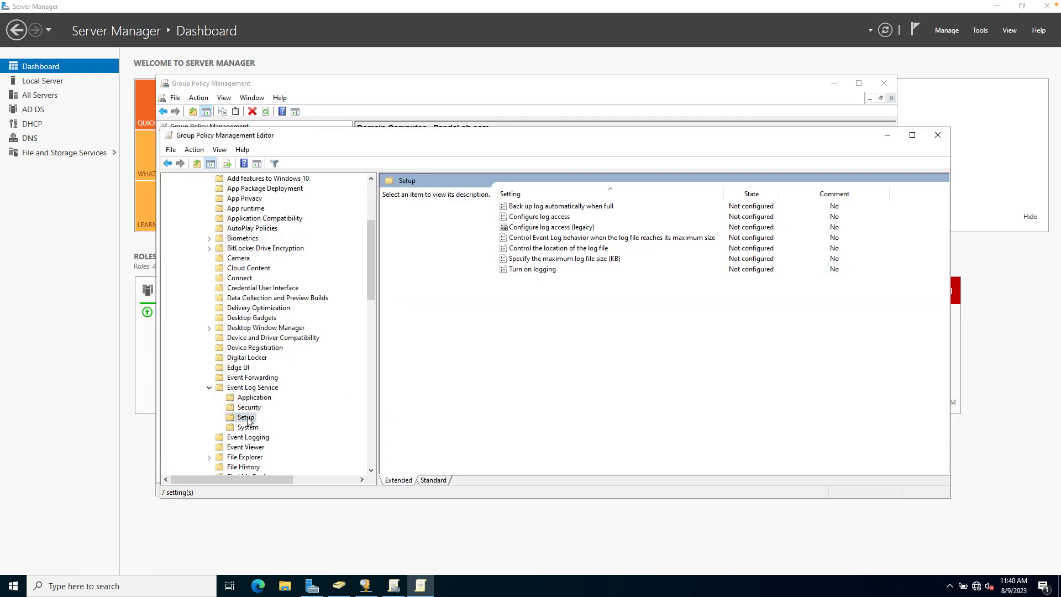
pyautogui.doubleClick(568, 260)
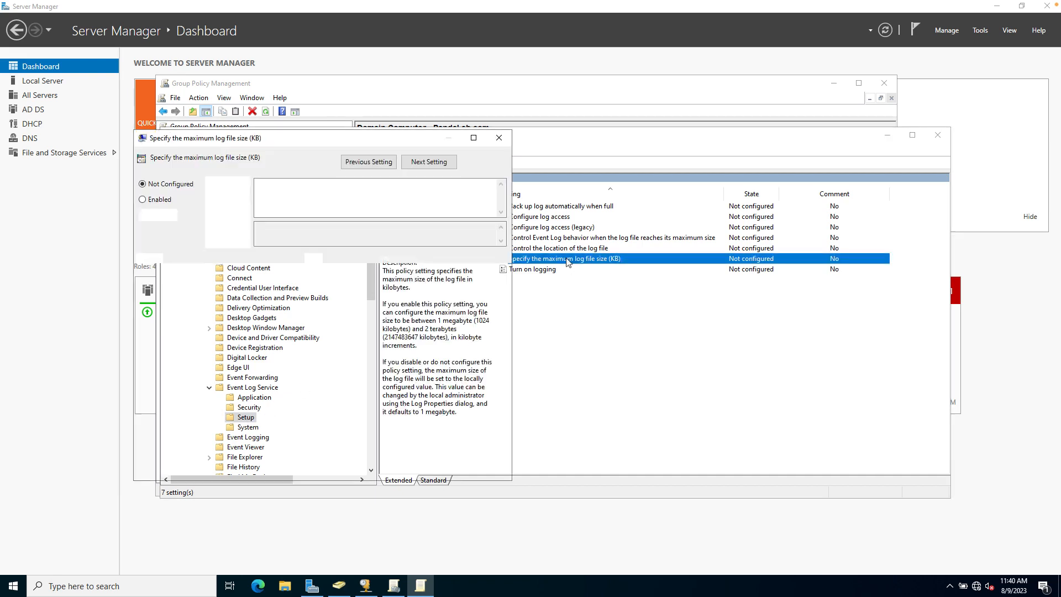
pyautogui.click(162, 201)
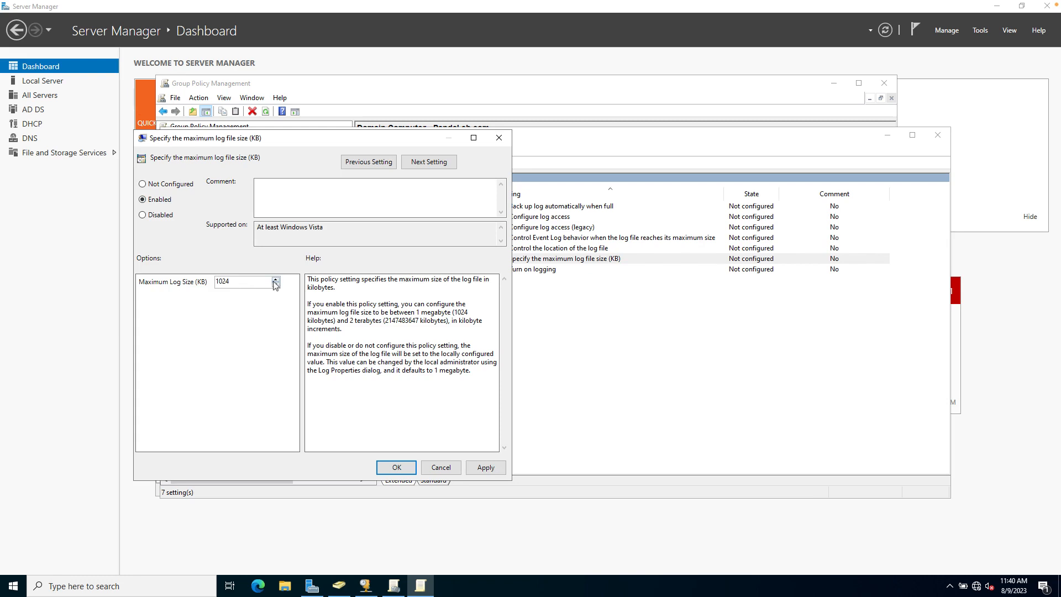
pyautogui.doubleClick(222, 281)
pyautogui.hotkey('ctrl', 'v')
pyautogui.click(486, 467)
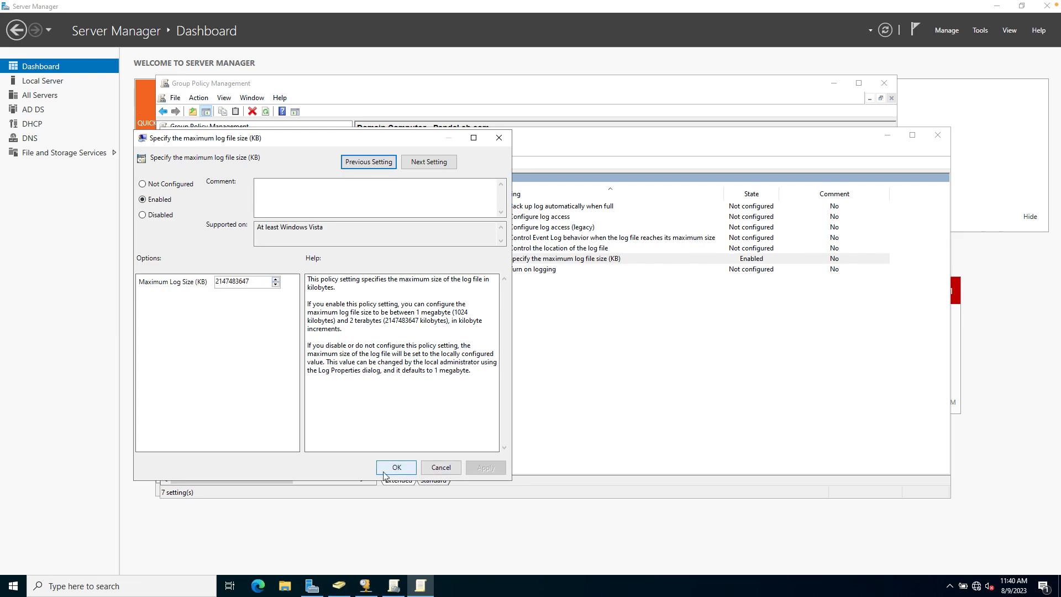
pyautogui.click(394, 469)
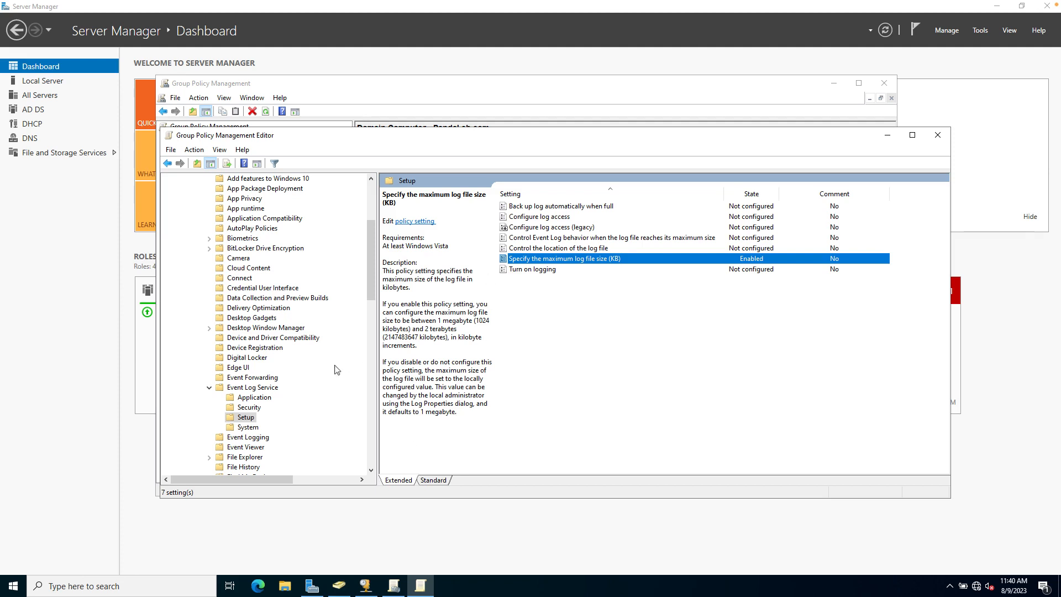
pyautogui.click(250, 428)
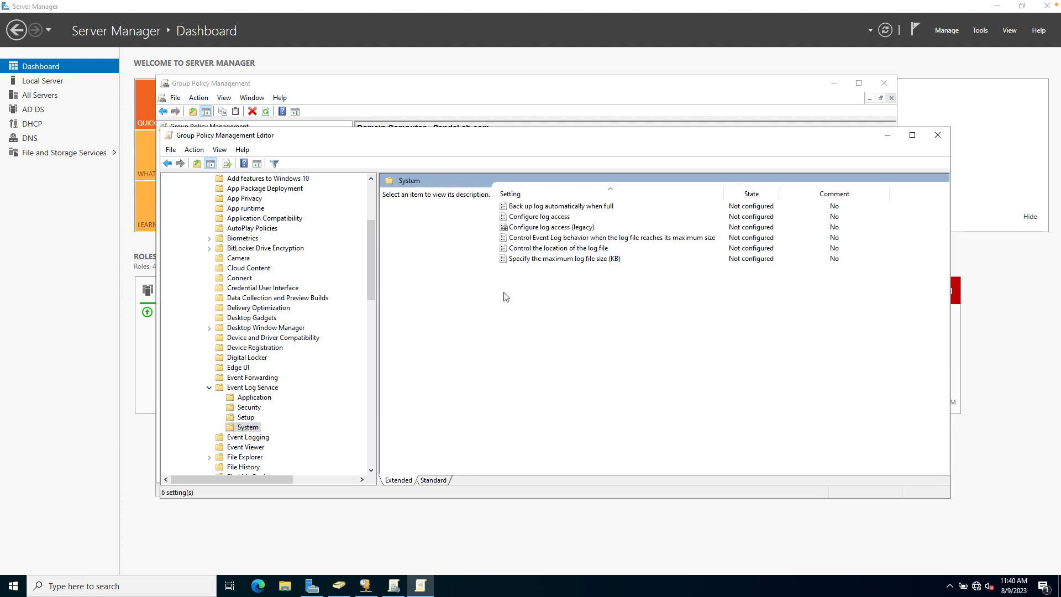
pyautogui.doubleClick(556, 259)
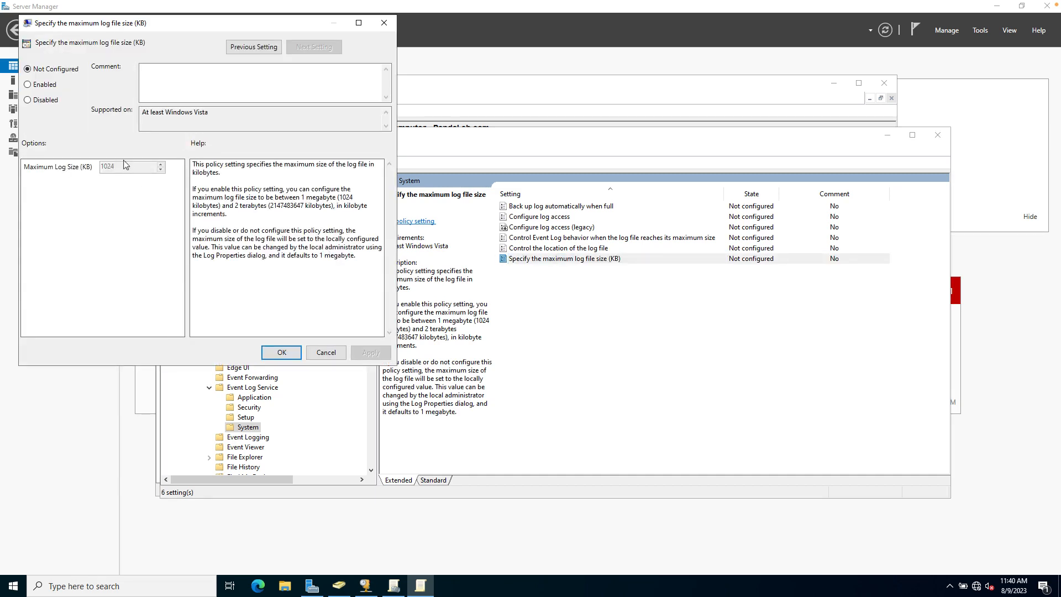
pyautogui.click(38, 89)
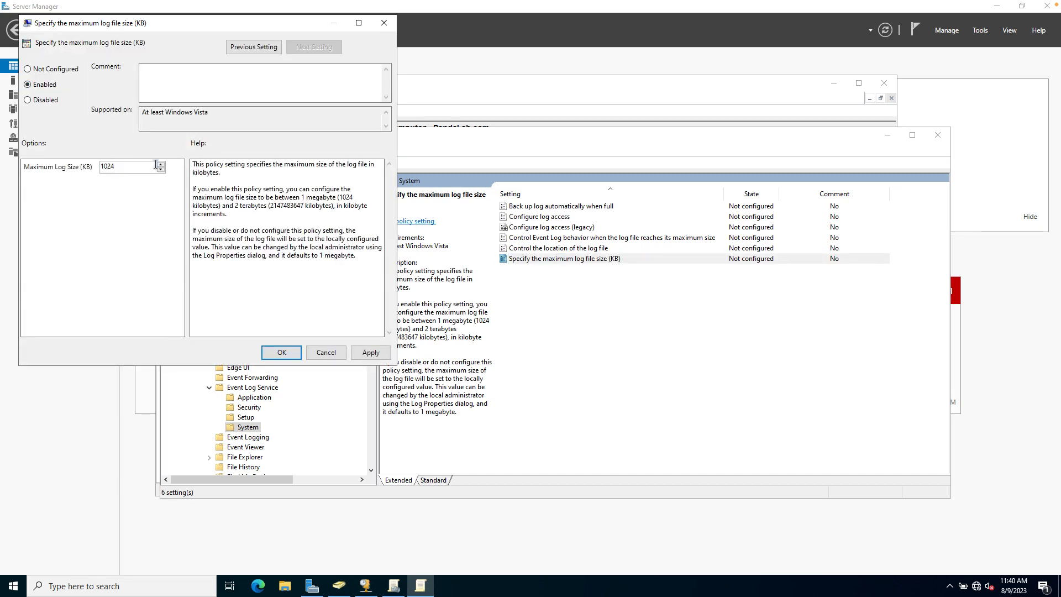
pyautogui.moveTo(152, 167); pyautogui.dragTo(67, 164)
pyautogui.hotkey('ctrl', 'v')
pyautogui.click(370, 353)
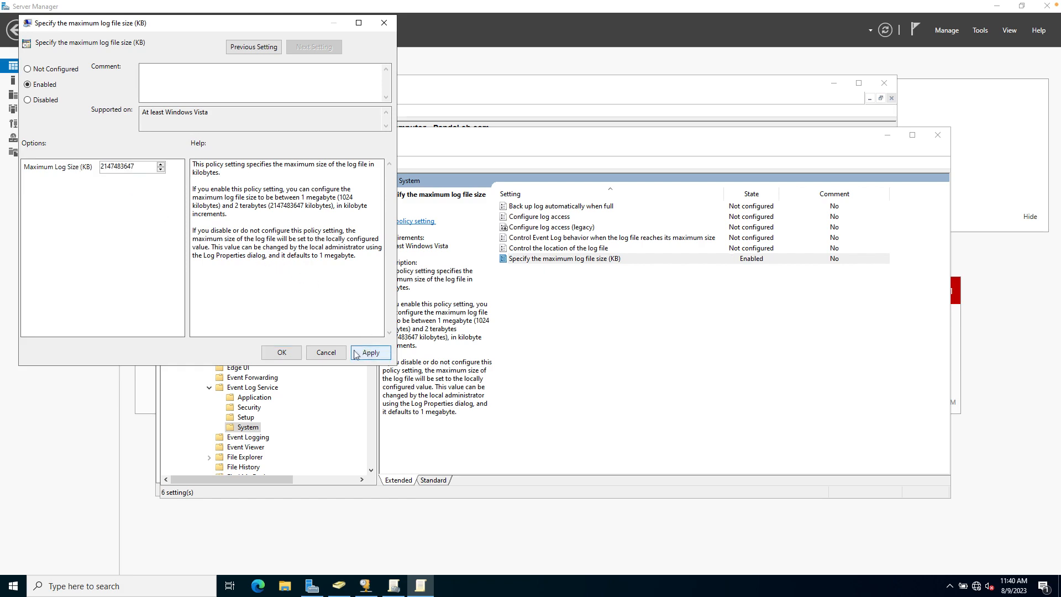
pyautogui.click(281, 353)
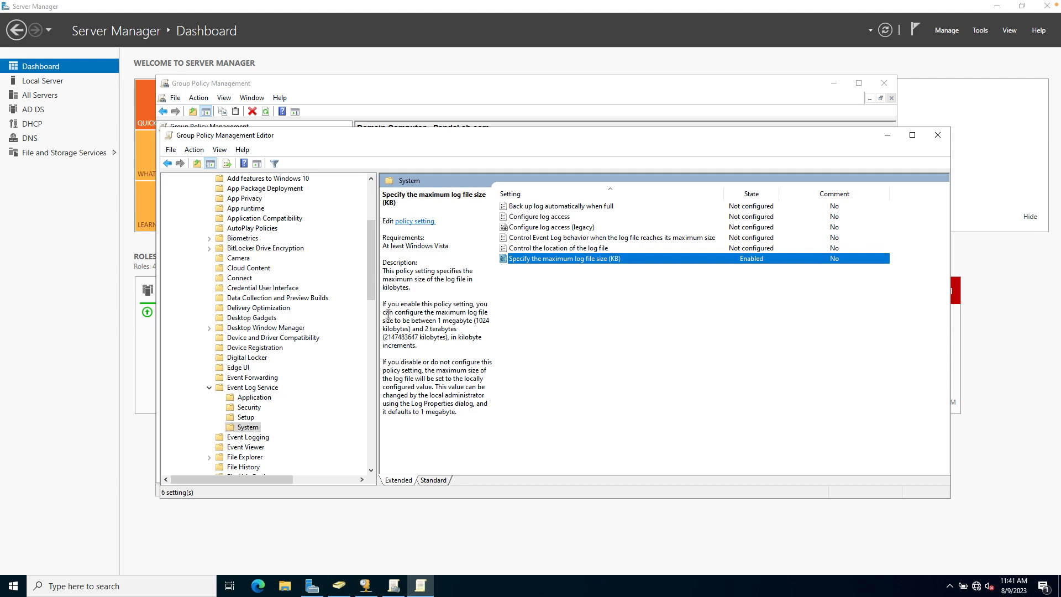
# Collapse Windows Components and Administrative Templates, and select Policies under Computer Configuration.
pyautogui.moveTo(371, 268); pyautogui.dragTo(372, 206)
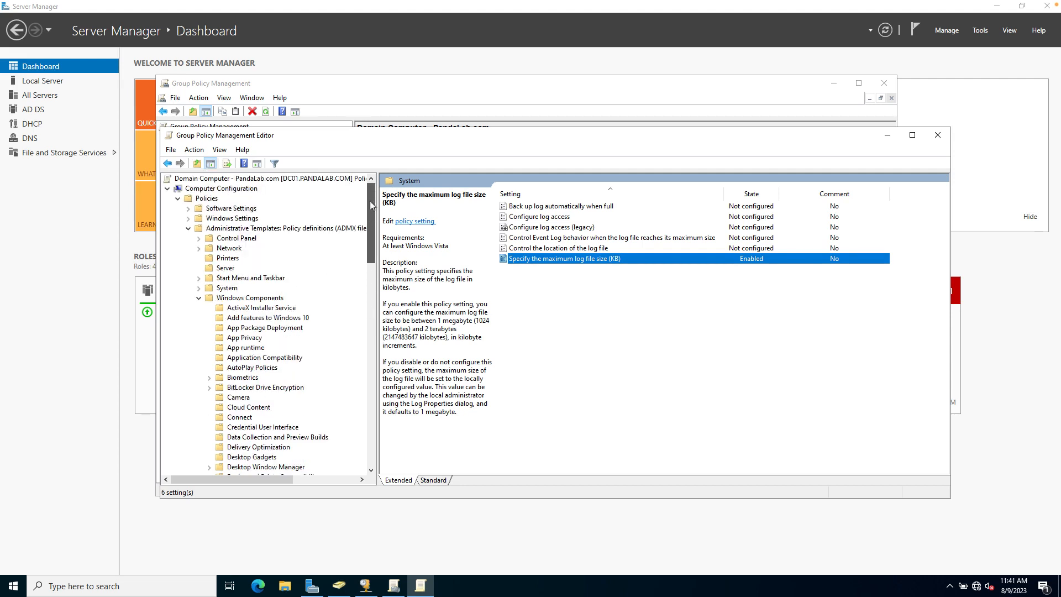
pyautogui.click(197, 300)
pyautogui.click(199, 299)
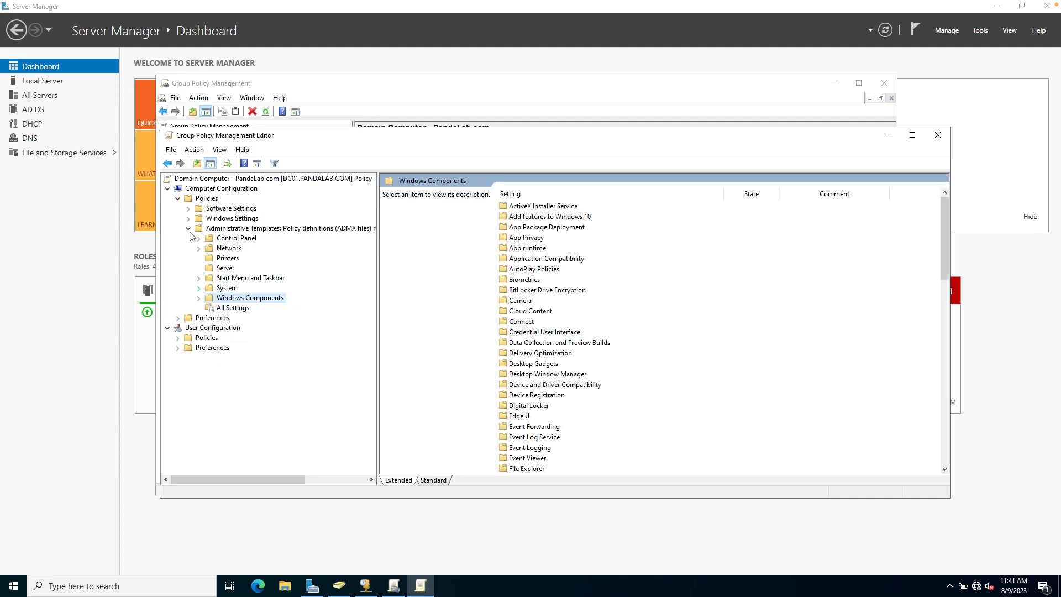
pyautogui.click(188, 228)
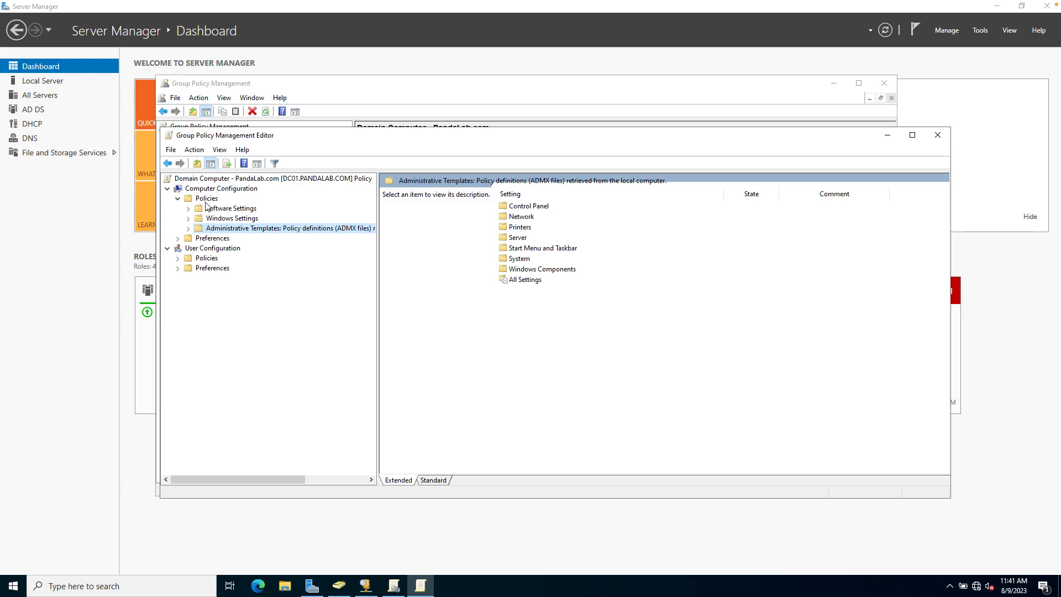
pyautogui.click(181, 199)
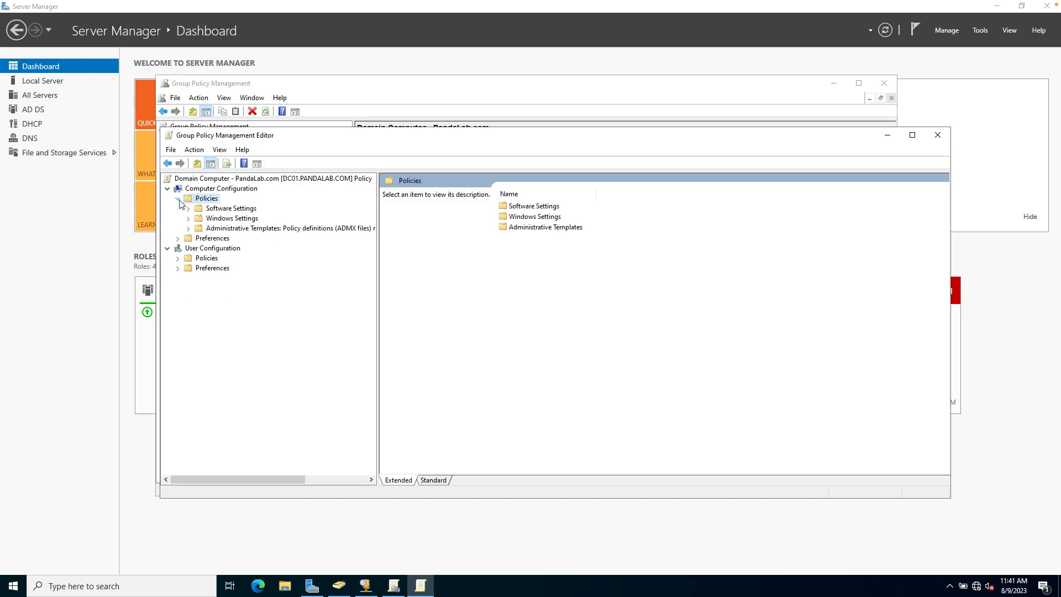
# Display the Account Logon audit policies of Advanced Audit Policy Configuration under the Security Settings of Windows Settings.
pyautogui.click(189, 219)
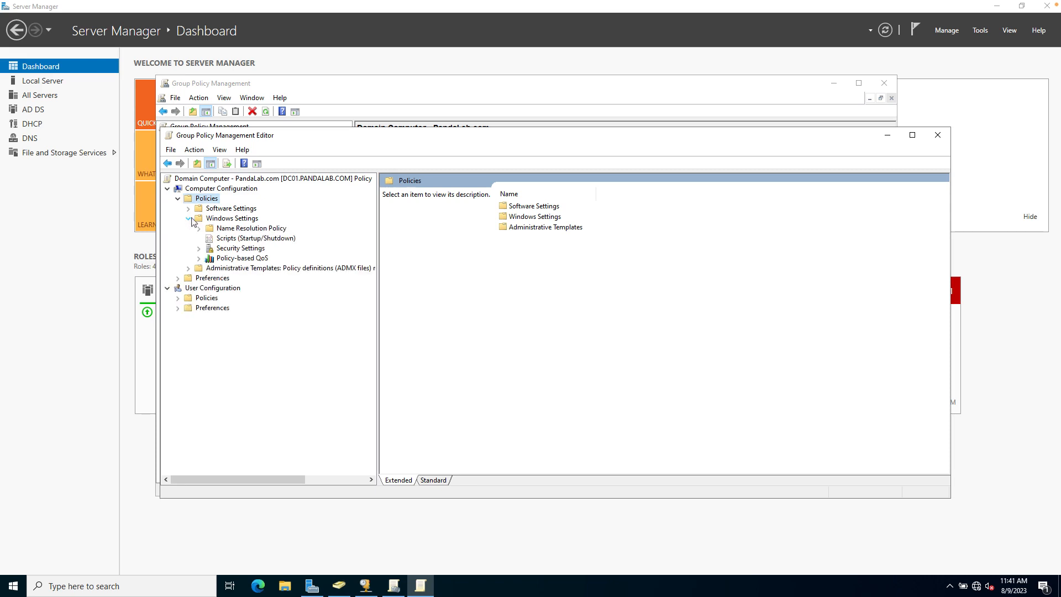
pyautogui.click(200, 249)
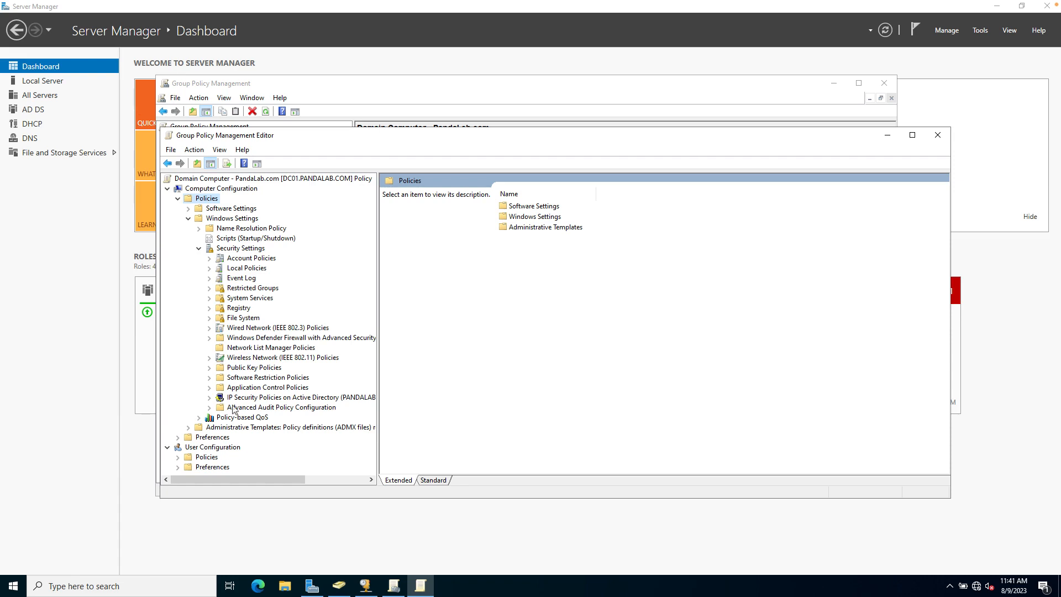
pyautogui.click(209, 408)
pyautogui.scroll(-1, 261, 383)
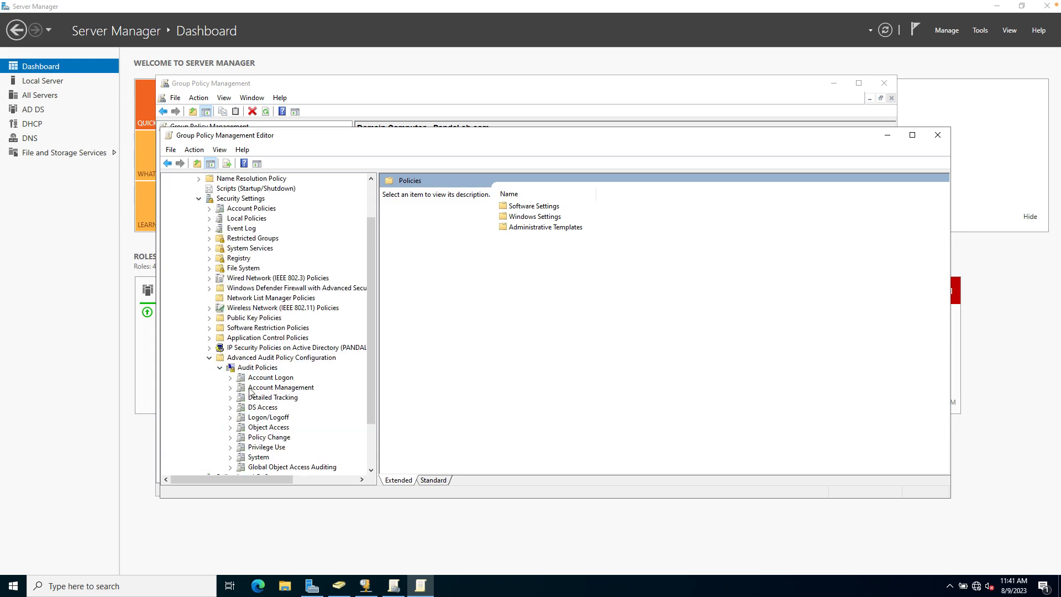
pyautogui.scroll(-2, 261, 385)
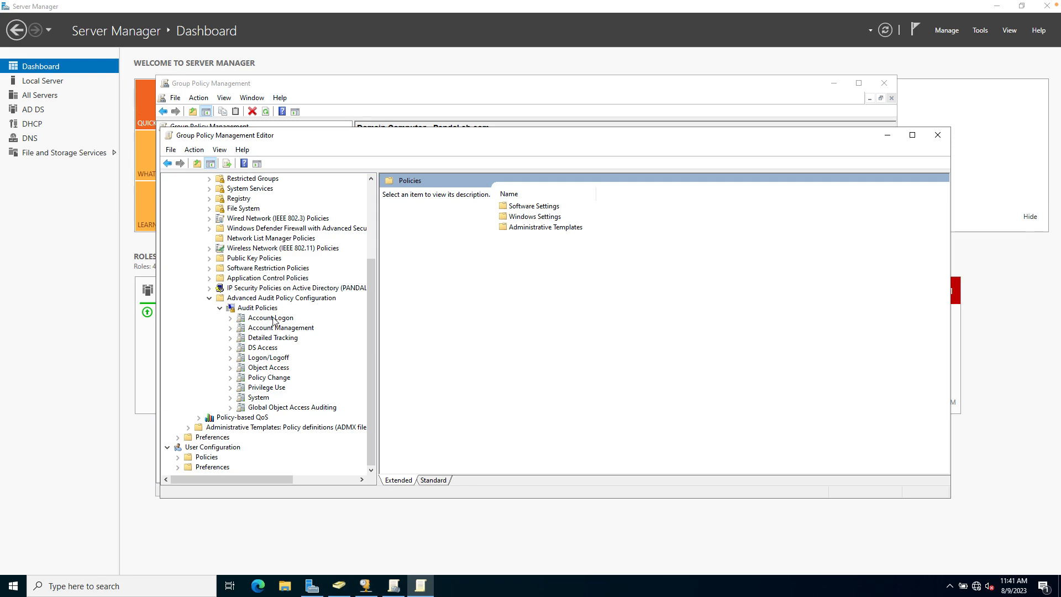
pyautogui.click(274, 318)
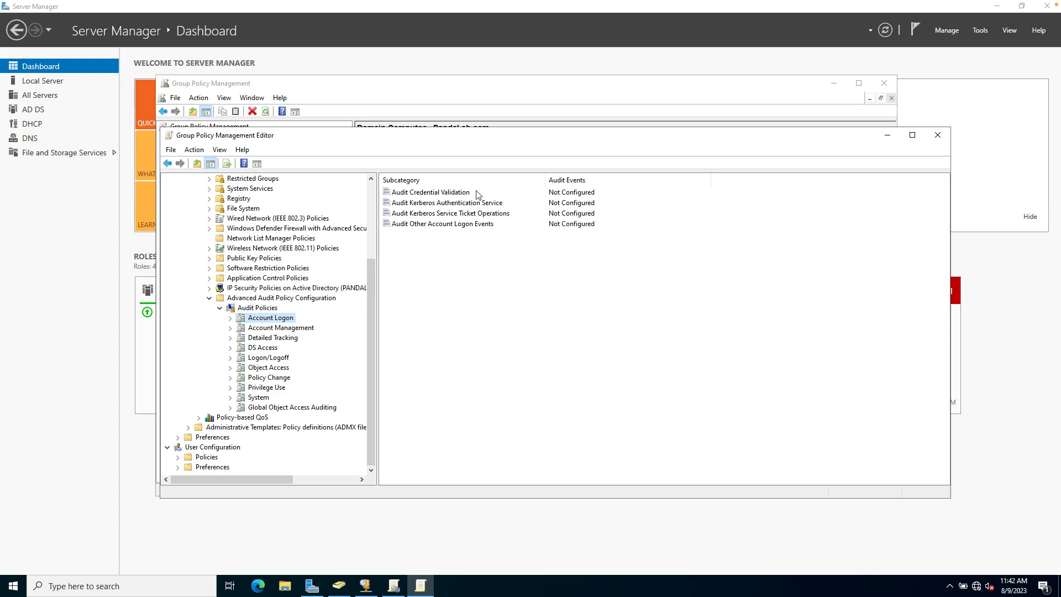
# Configure Audit Credential Validation to audit both Success and Failure events, and apply it.
pyautogui.doubleClick(453, 194)
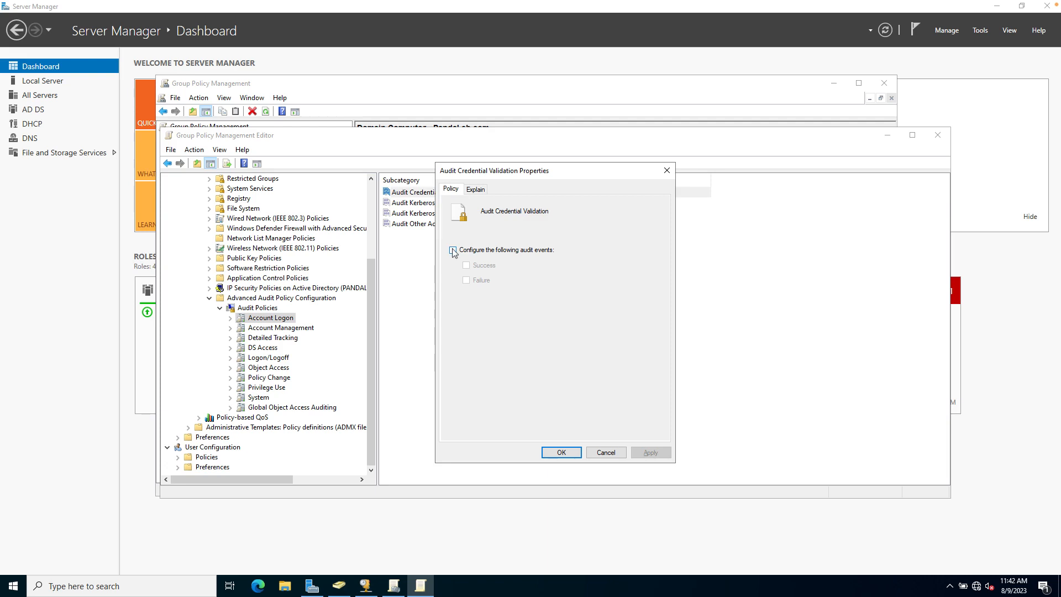
pyautogui.click(453, 251)
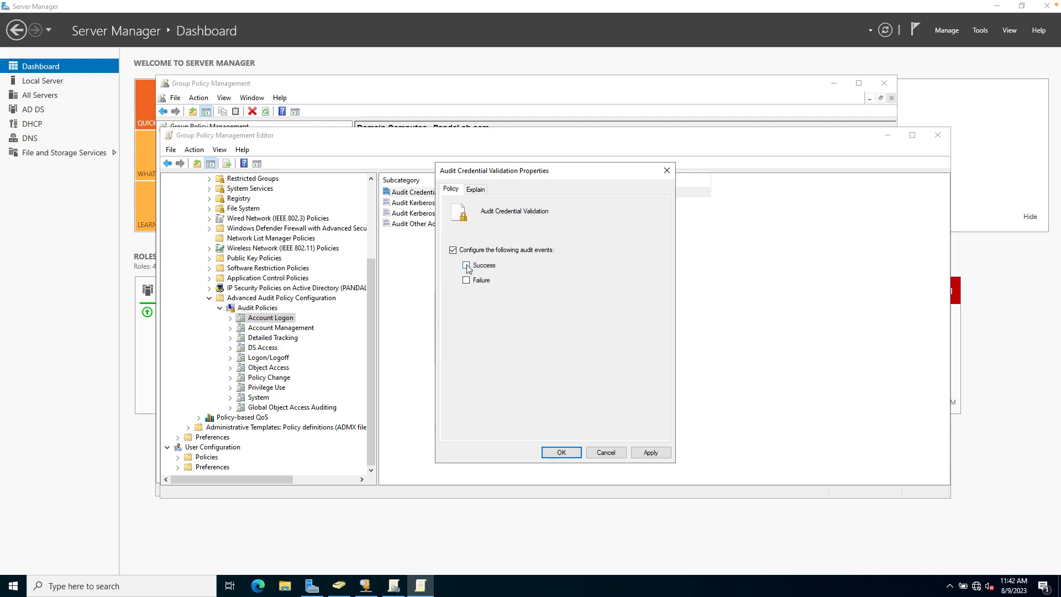
pyautogui.click(467, 266)
pyautogui.click(467, 280)
pyautogui.click(651, 453)
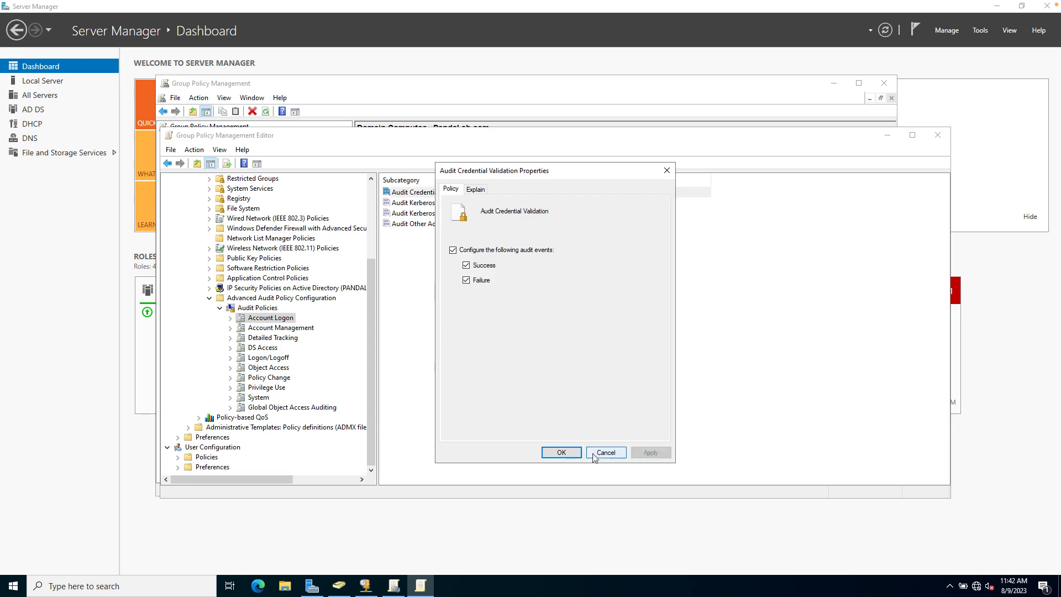
pyautogui.click(563, 453)
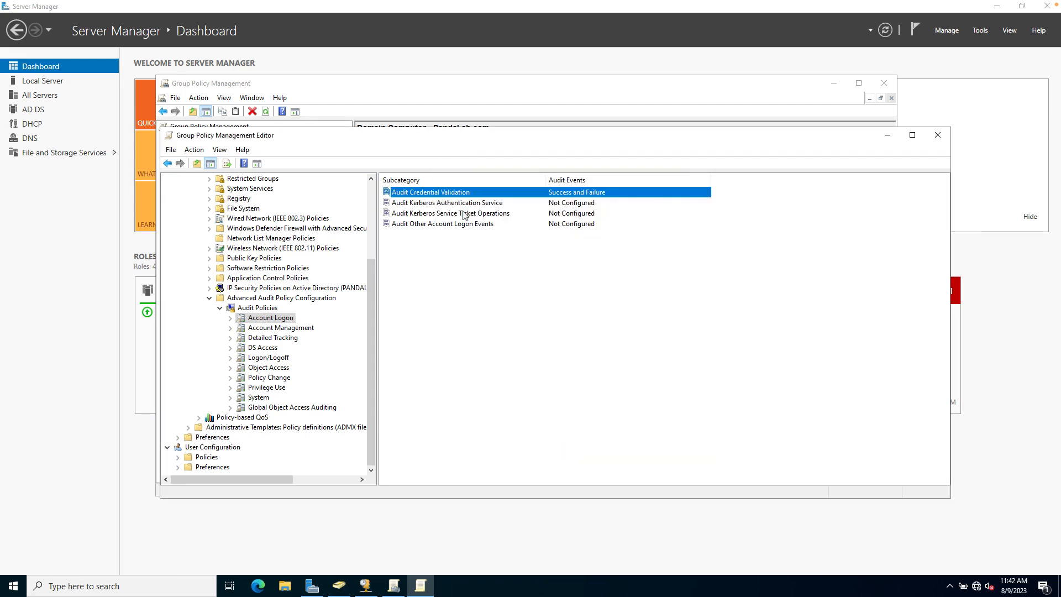
# Look through the audit subcategories of Account Logon, Account Management, Detailed Tracking, DS Access and Logon/Logoff.
pyautogui.click(443, 203)
pyautogui.click(445, 213)
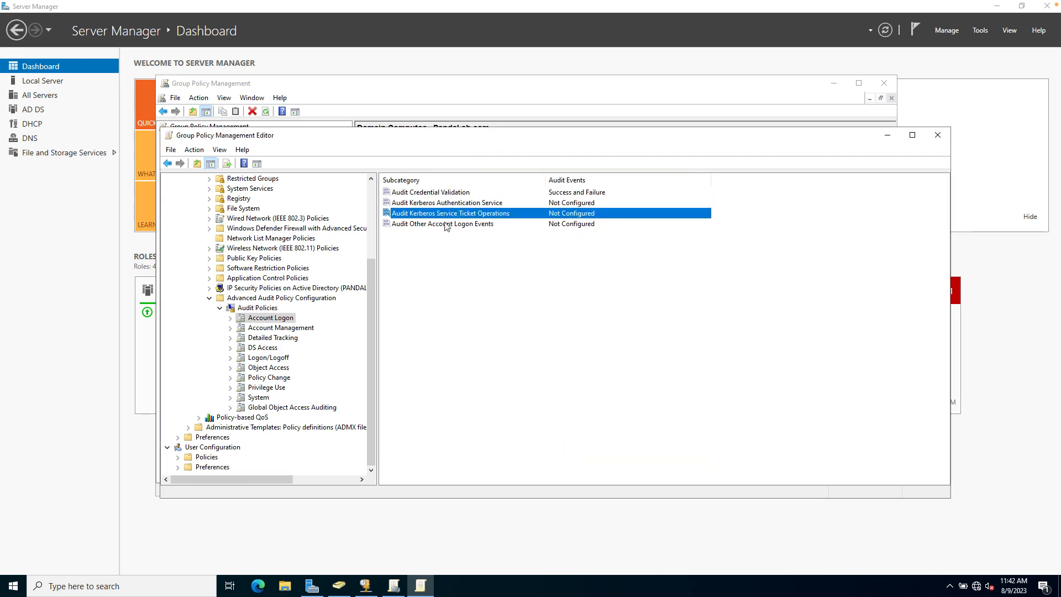
pyautogui.click(280, 327)
pyautogui.click(278, 339)
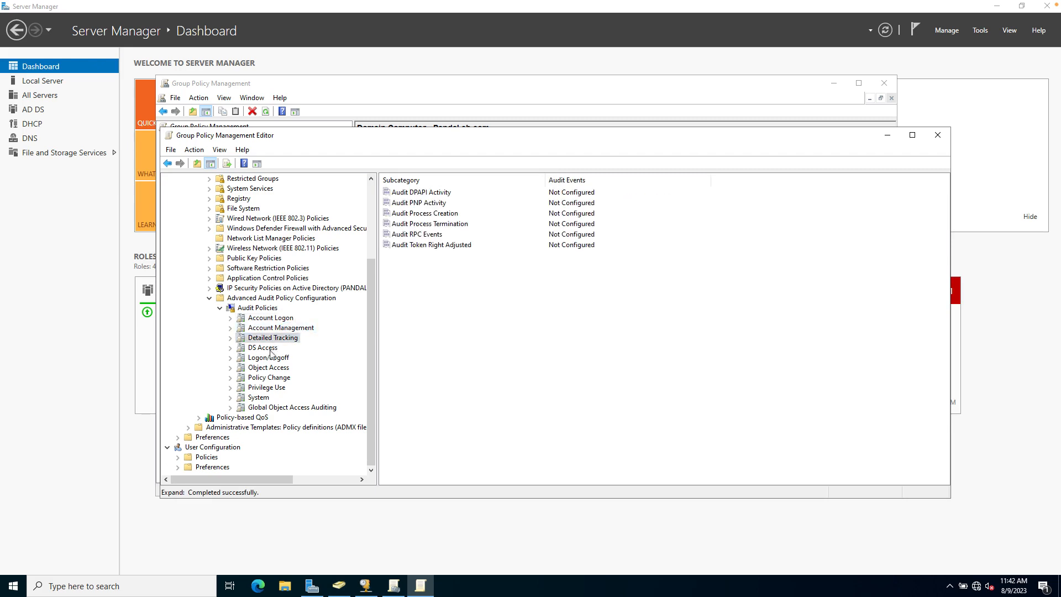
pyautogui.click(271, 349)
pyautogui.click(270, 358)
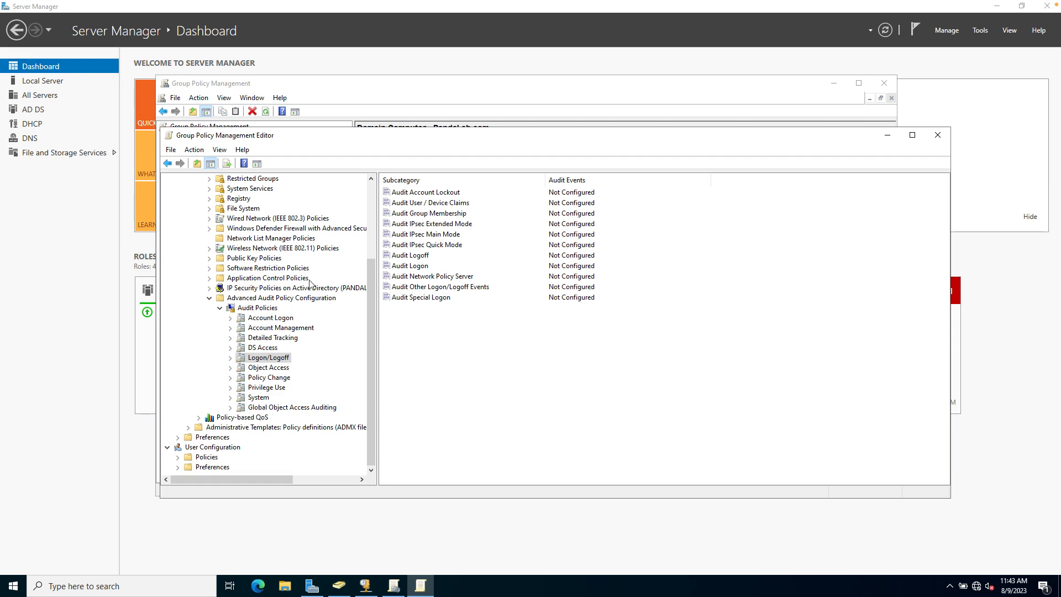
pyautogui.click(276, 319)
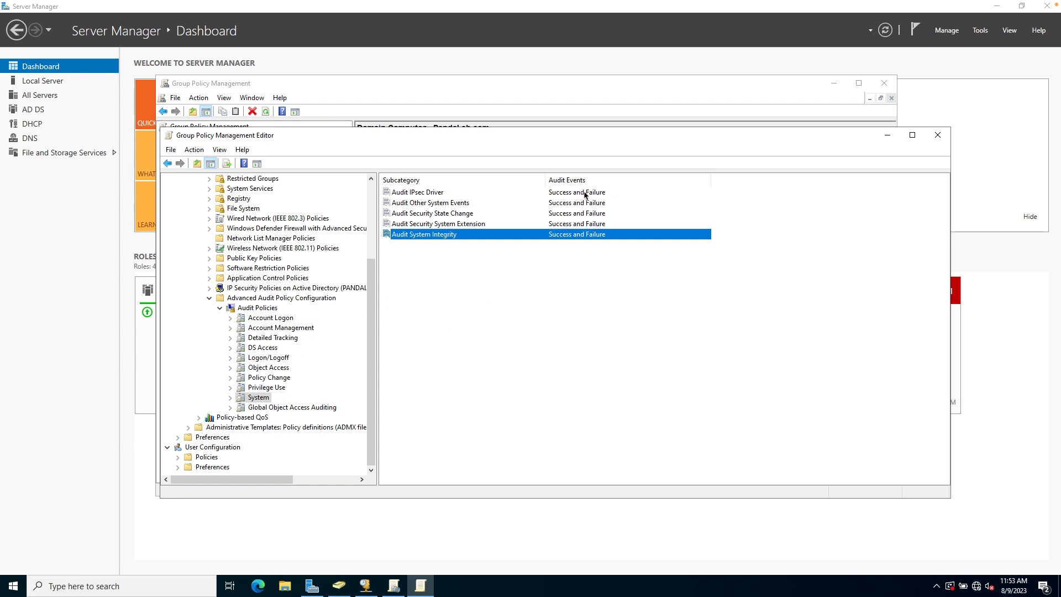
# Add Failure auditing to Audit Other Object Access Events in the Object Access category, and apply it.
pyautogui.click(266, 388)
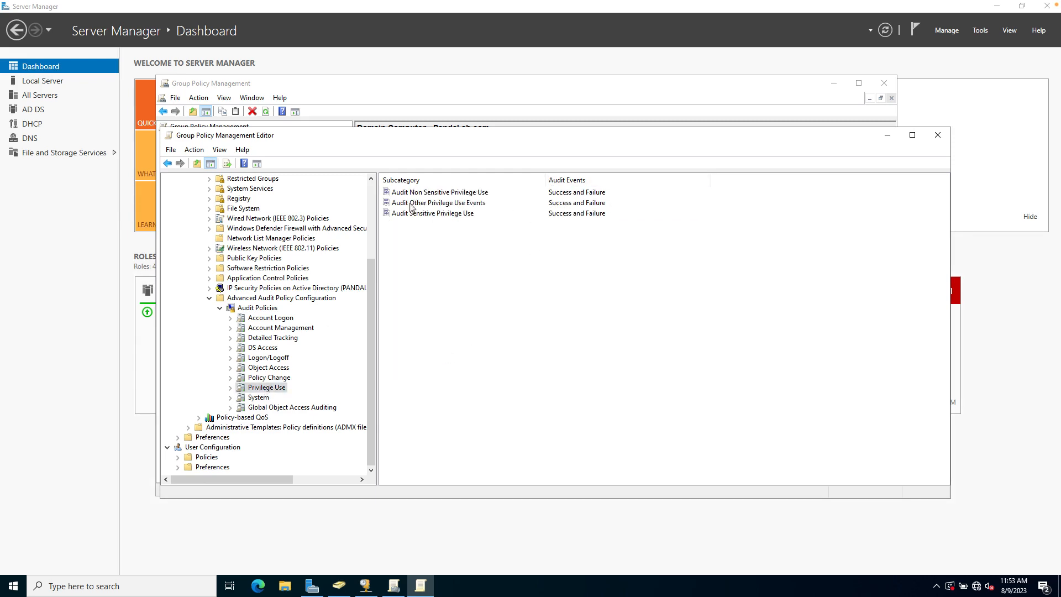
pyautogui.click(275, 377)
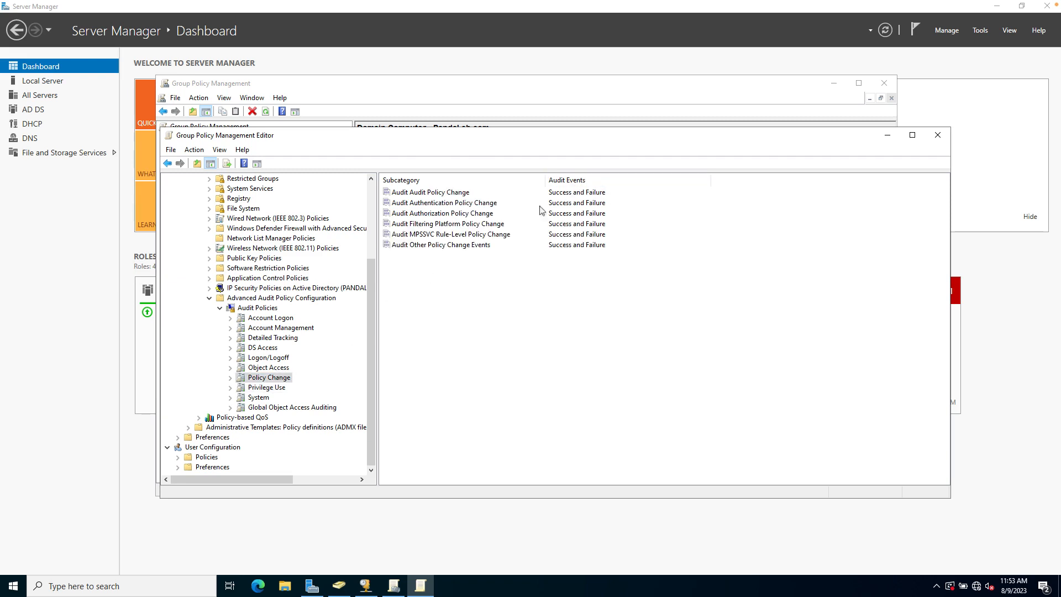
pyautogui.click(266, 368)
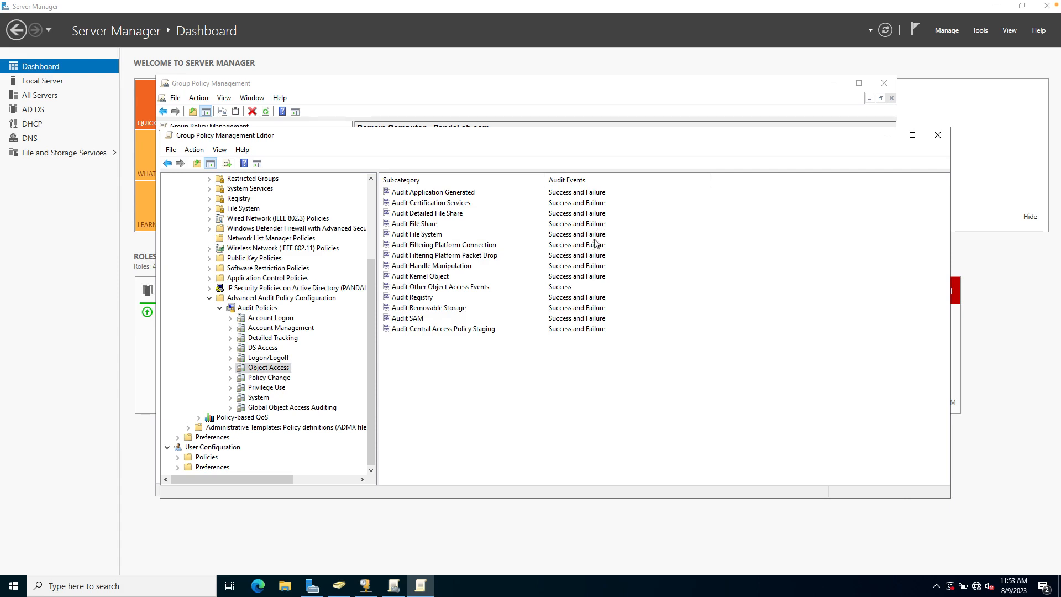
pyautogui.doubleClick(470, 287)
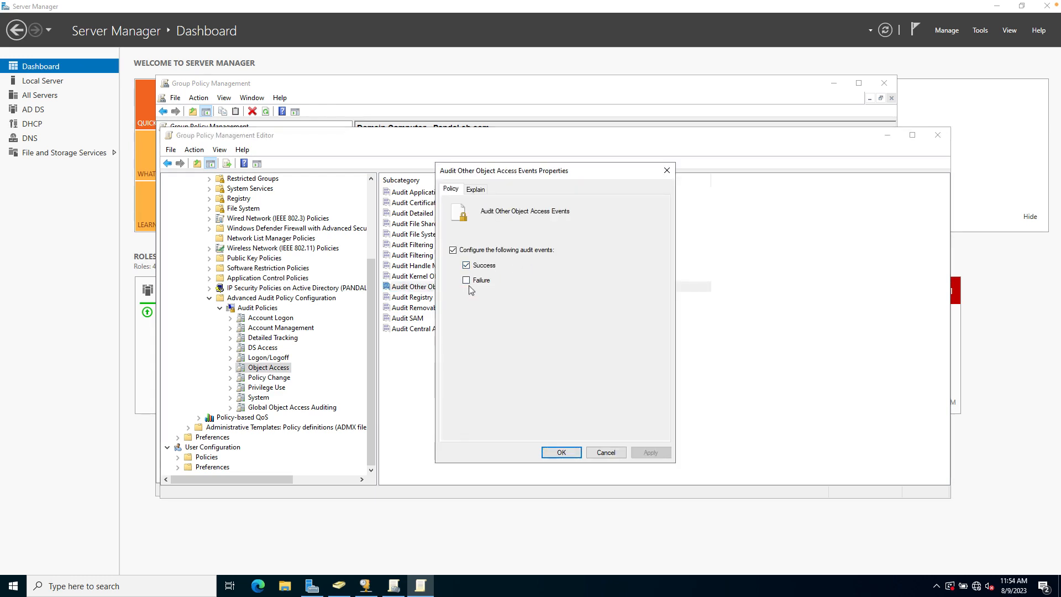
pyautogui.click(466, 280)
pyautogui.click(656, 453)
pyautogui.click(570, 457)
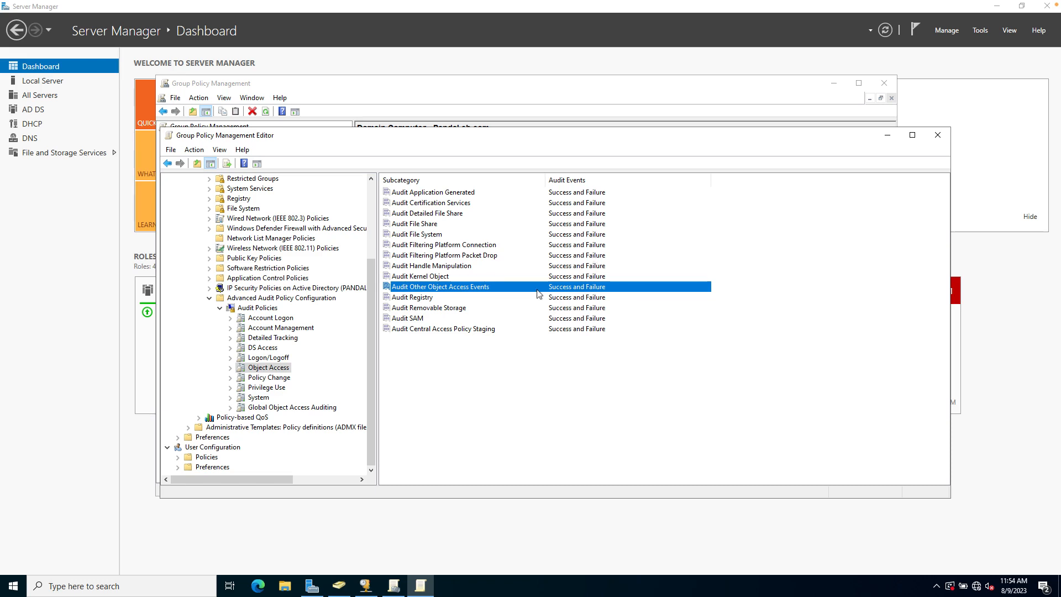
# Check the audit events configured for Logon/Logoff, DS Access, Account Management, Account Logon and Detailed Tracking, including Audit Process Creation.
pyautogui.click(273, 358)
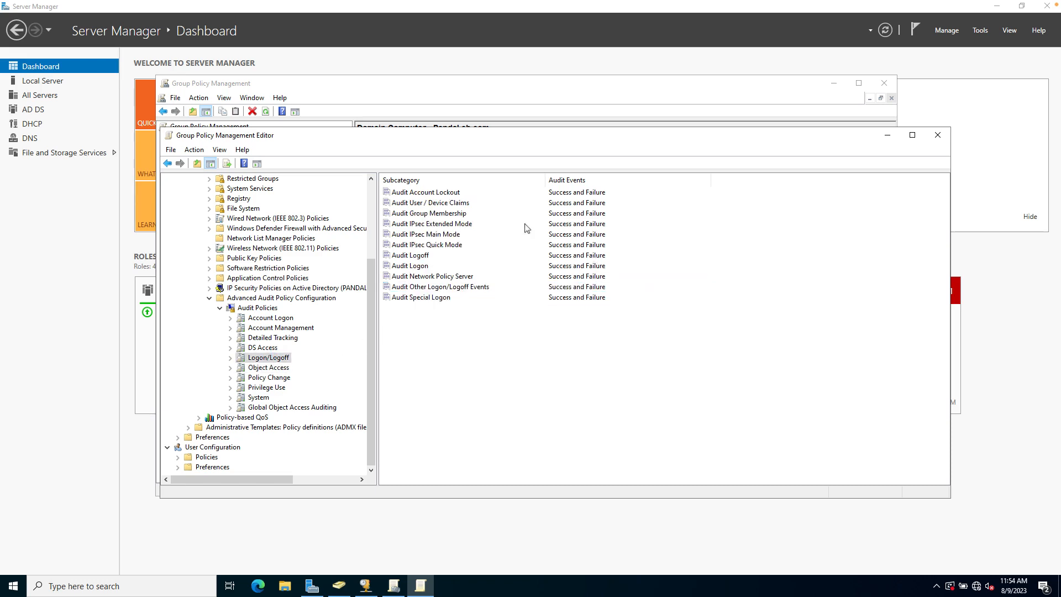
pyautogui.click(259, 349)
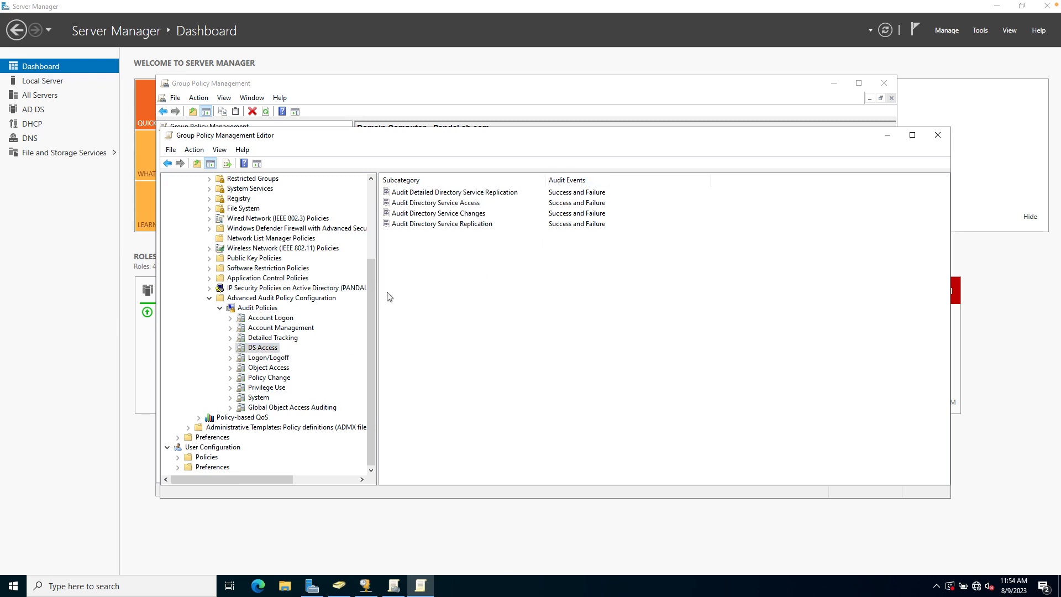
pyautogui.click(271, 338)
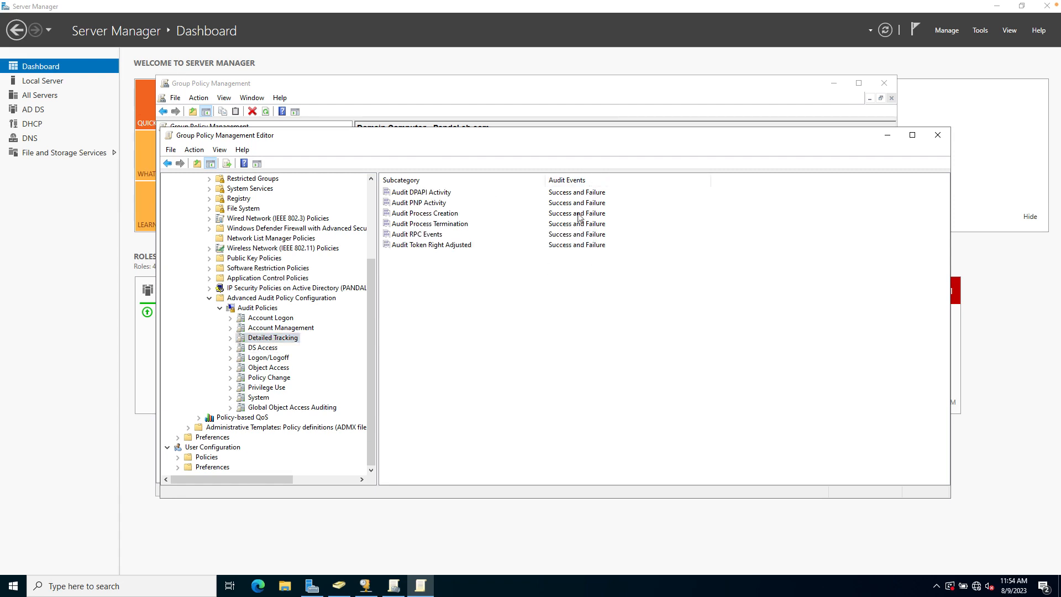
pyautogui.click(279, 329)
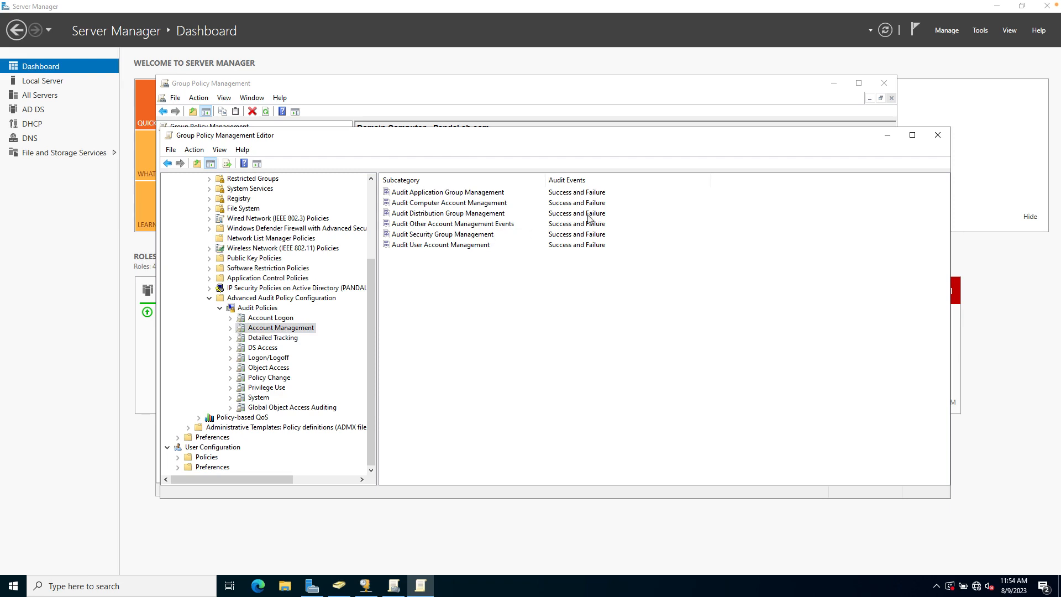
pyautogui.click(271, 320)
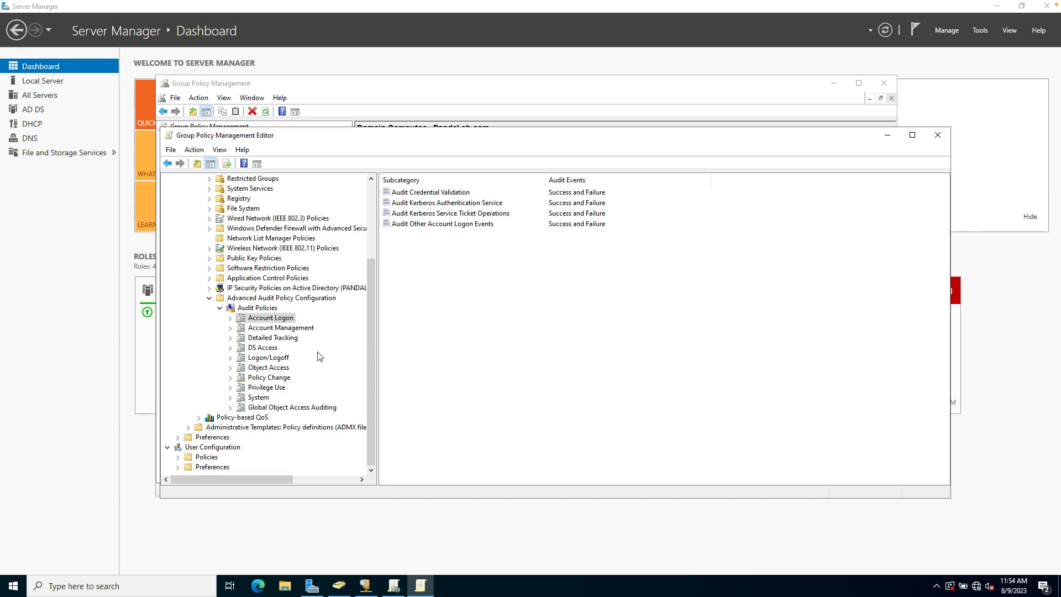
pyautogui.click(269, 339)
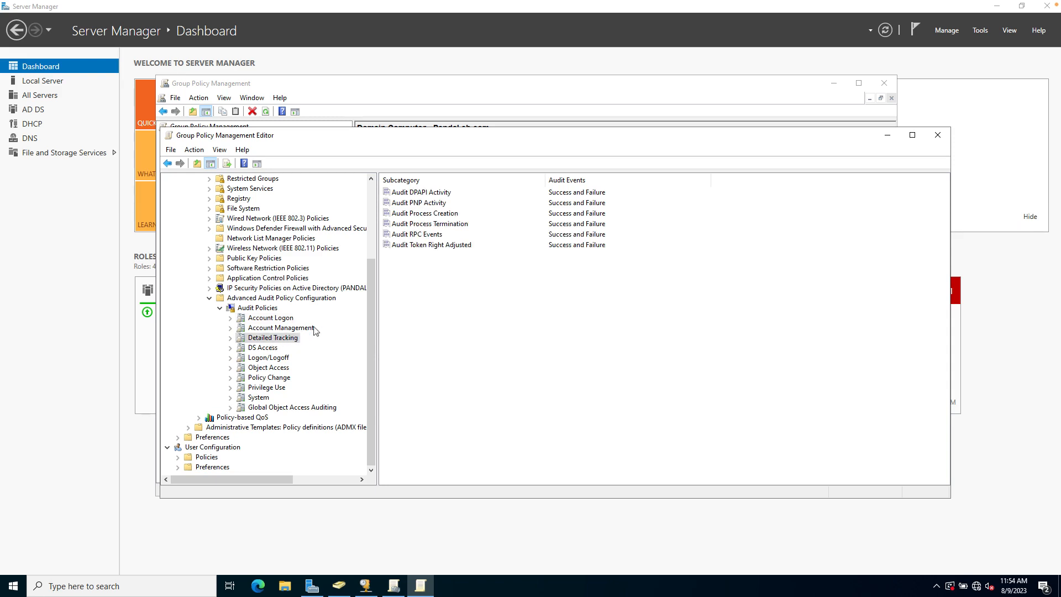
pyautogui.click(438, 216)
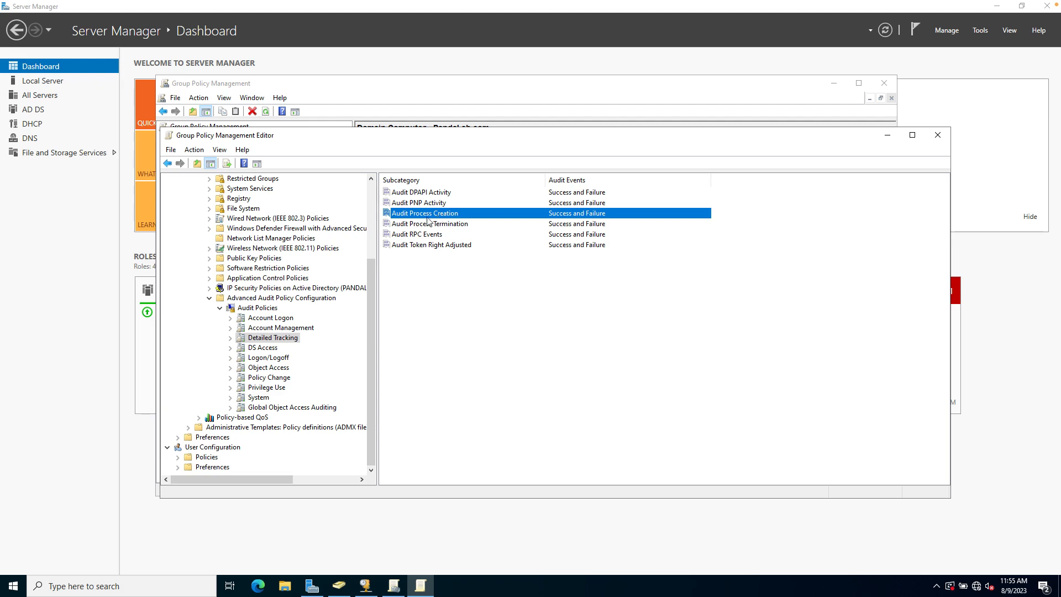
# Collapse Advanced Audit Policy Configuration and Windows Settings, and display the Audit Process Creation settings under System in Administrative Templates.
pyautogui.click(208, 299)
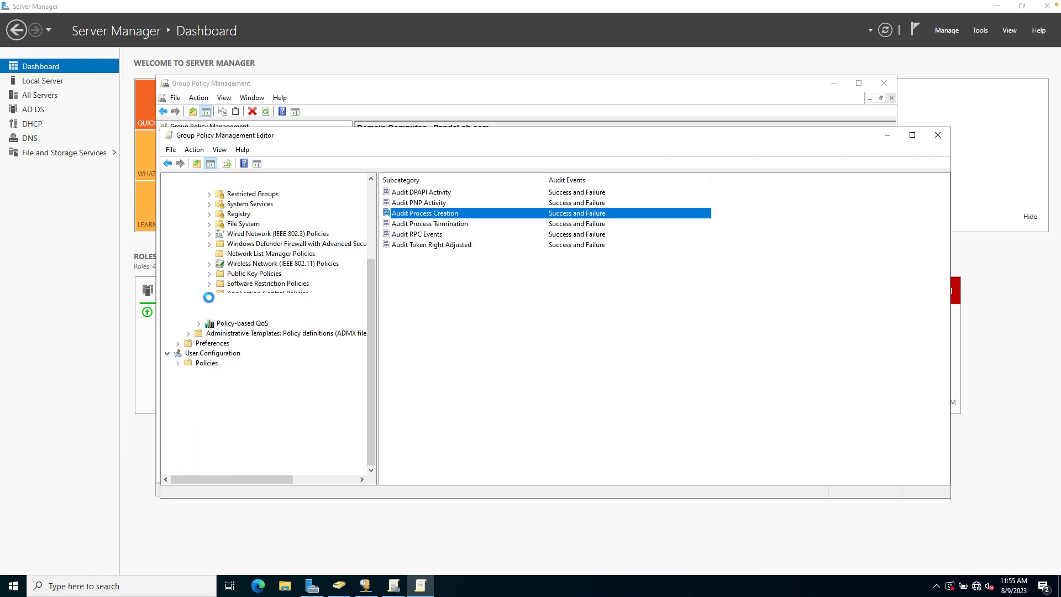
pyautogui.click(187, 220)
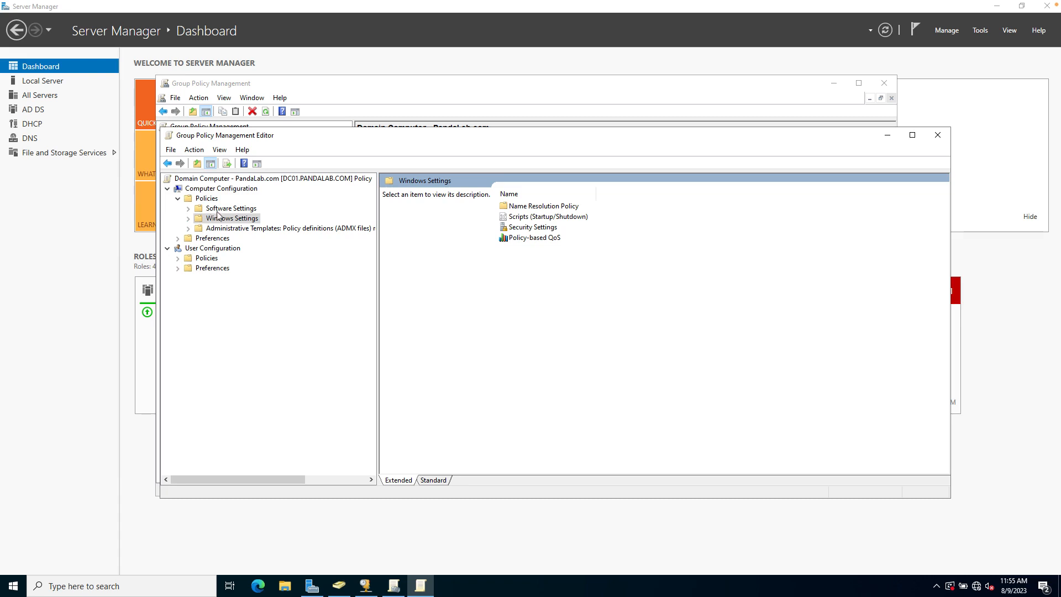
pyautogui.click(176, 199)
pyautogui.click(178, 199)
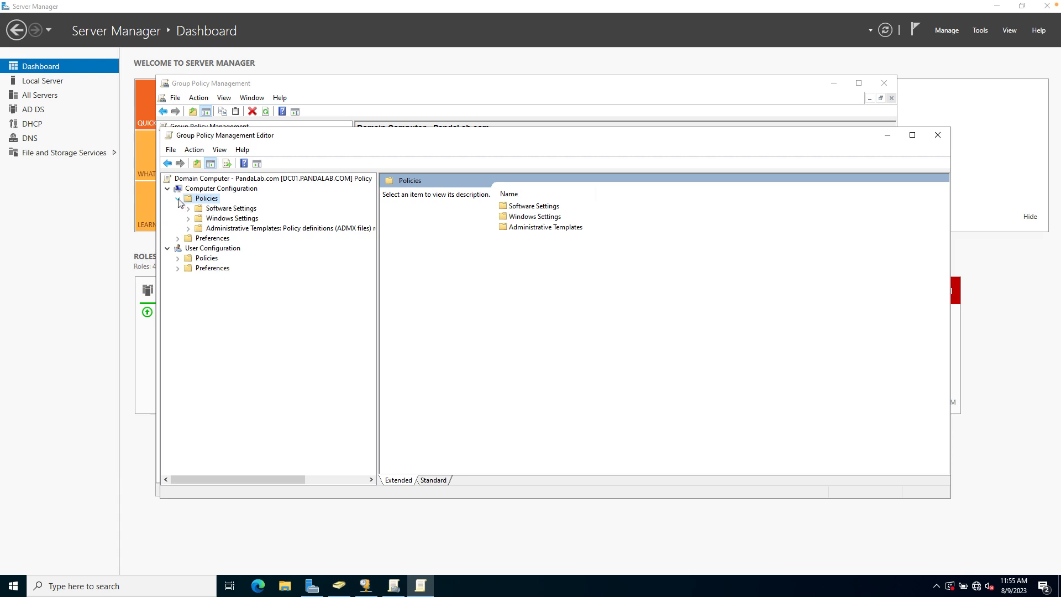
pyautogui.click(189, 228)
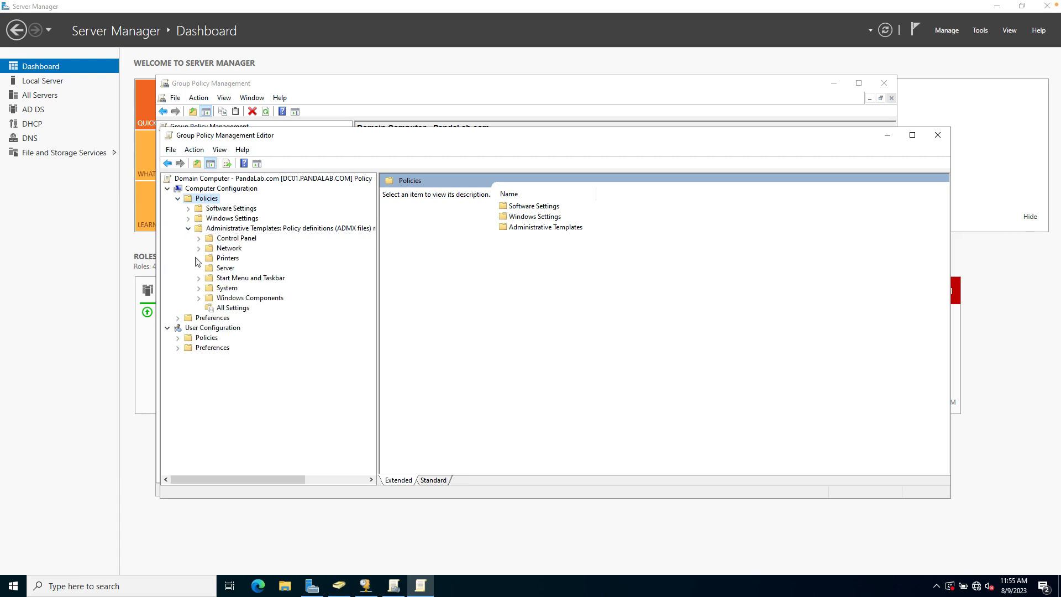
pyautogui.click(199, 288)
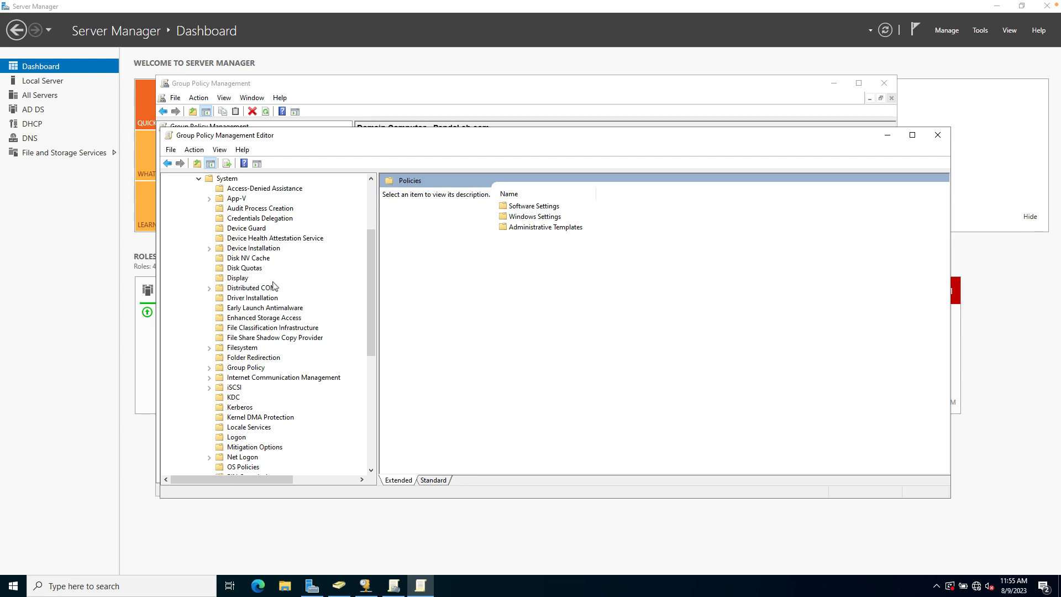
pyautogui.click(259, 210)
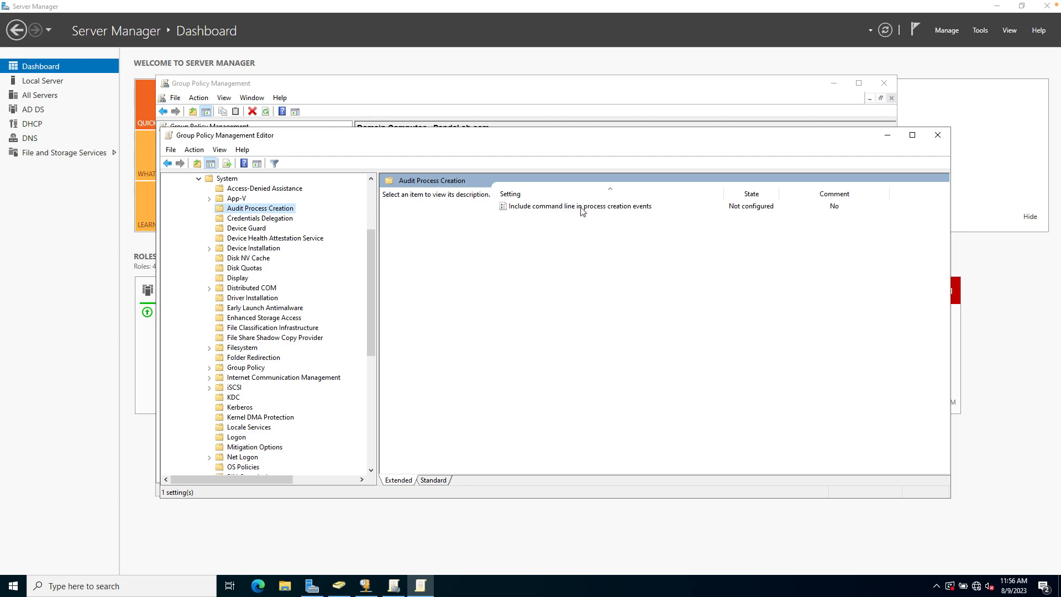
# Enable "Include command line in process creation events" and apply the setting.
pyautogui.doubleClick(613, 206)
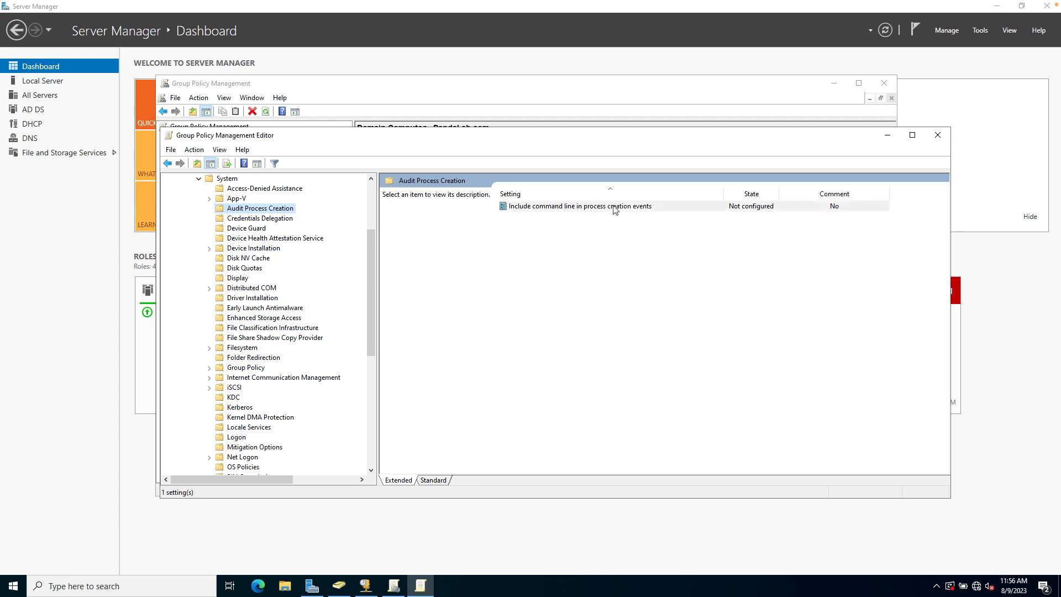
pyautogui.moveTo(200, 67); pyautogui.dragTo(367, 99)
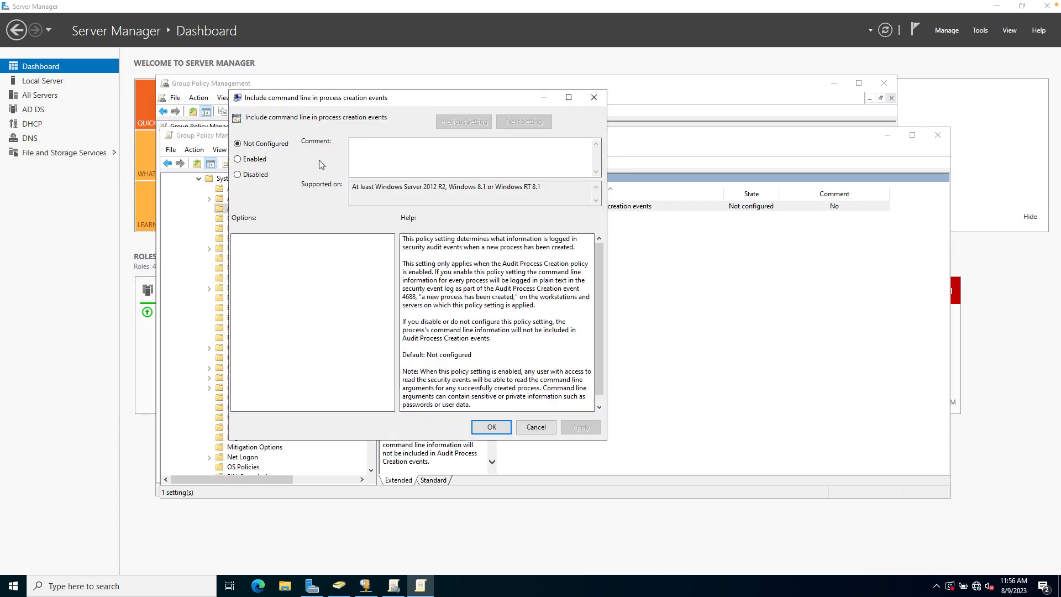
pyautogui.click(237, 159)
pyautogui.click(578, 430)
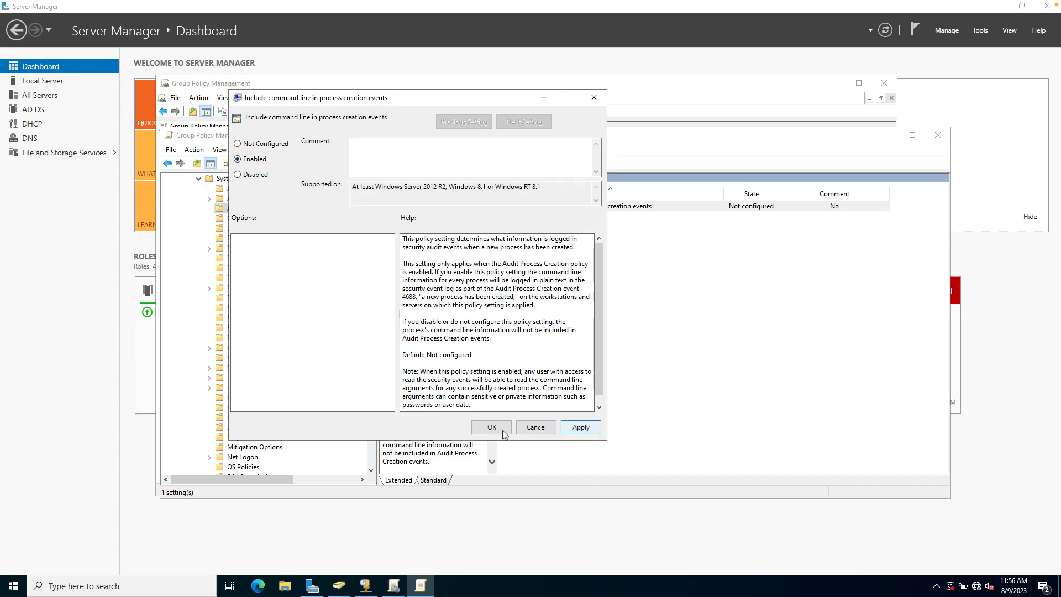
pyautogui.click(496, 431)
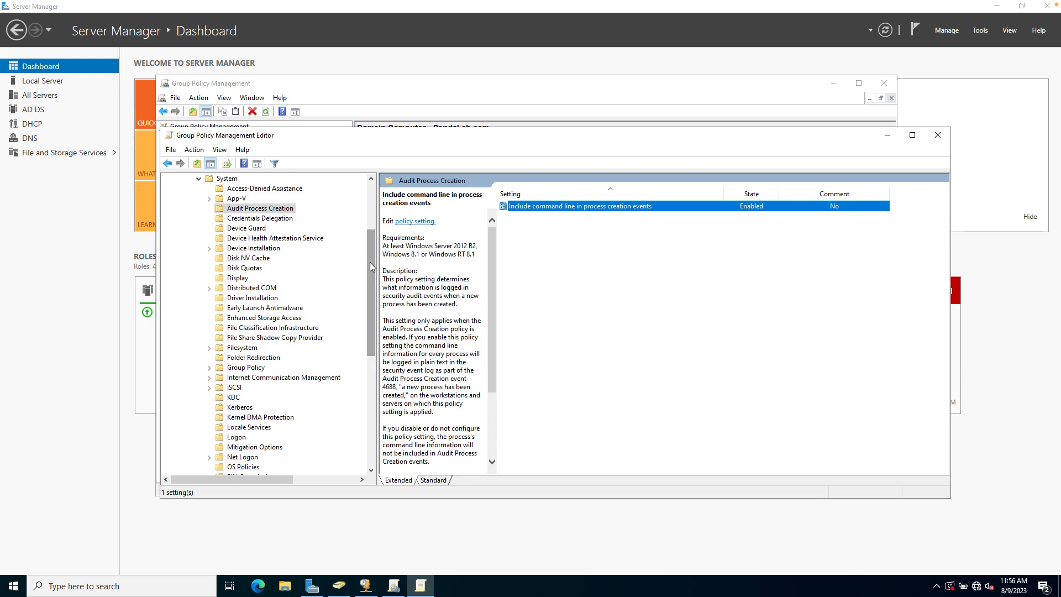
# Collapse the System folder and display the Windows PowerShell settings under Windows Components in Administrative Templates.
pyautogui.moveTo(371, 266); pyautogui.dragTo(371, 225)
pyautogui.click(199, 278)
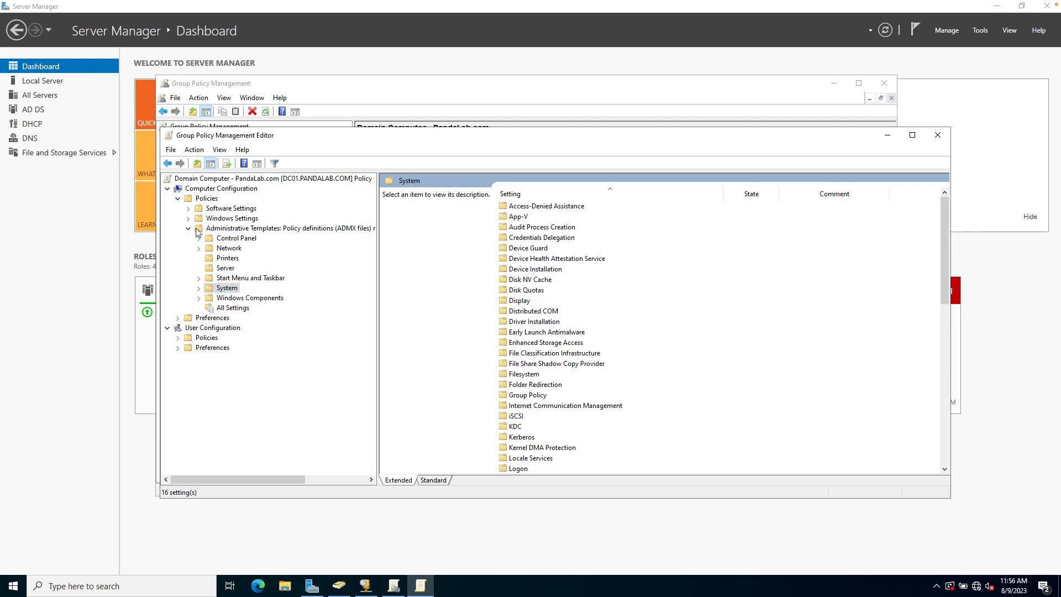
pyautogui.click(188, 228)
pyautogui.click(188, 229)
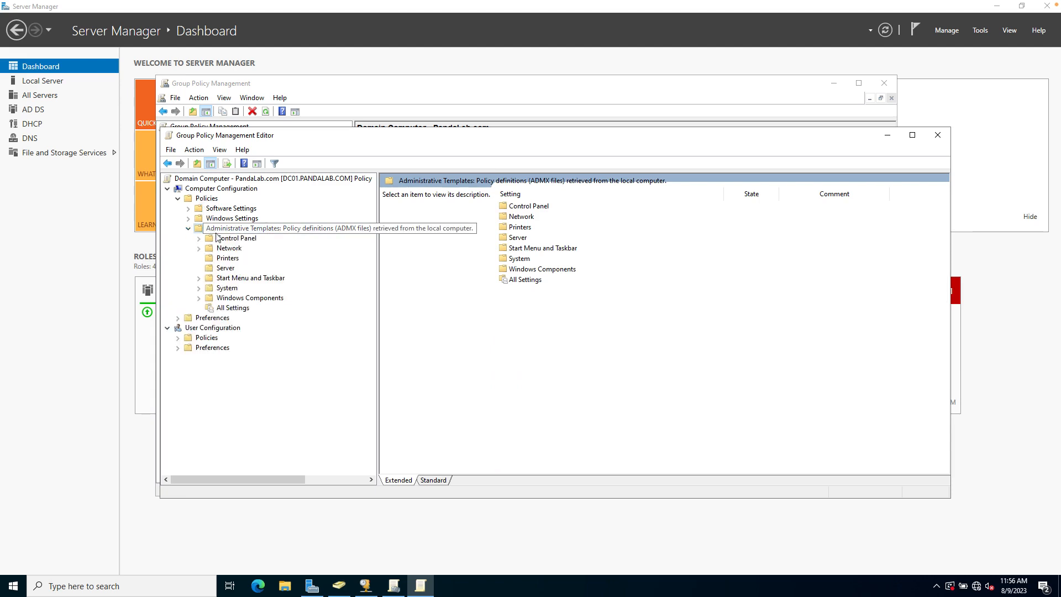
pyautogui.click(199, 298)
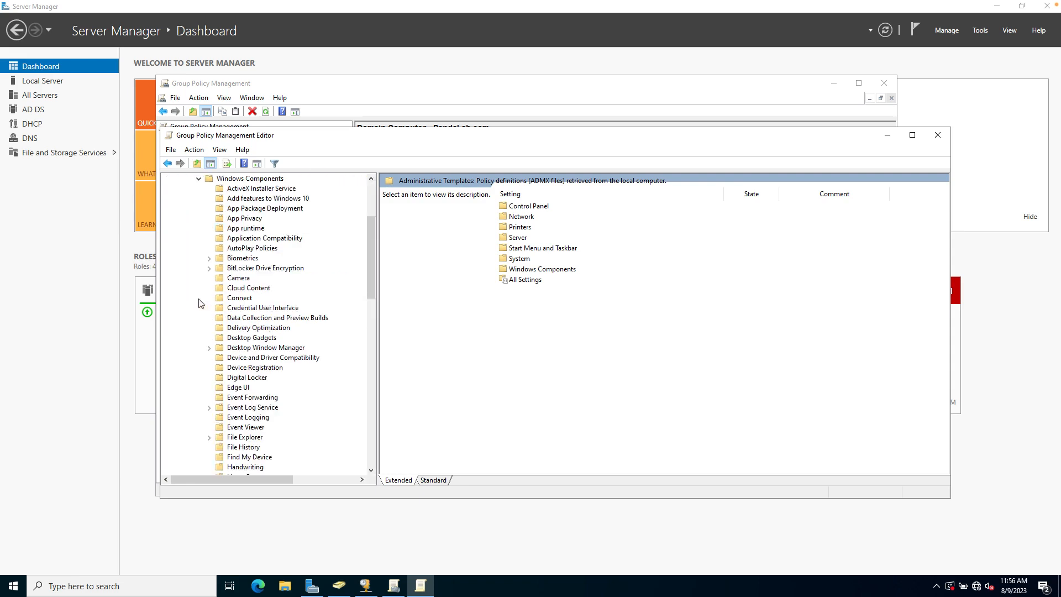
pyautogui.moveTo(369, 237); pyautogui.dragTo(373, 400)
pyautogui.click(277, 379)
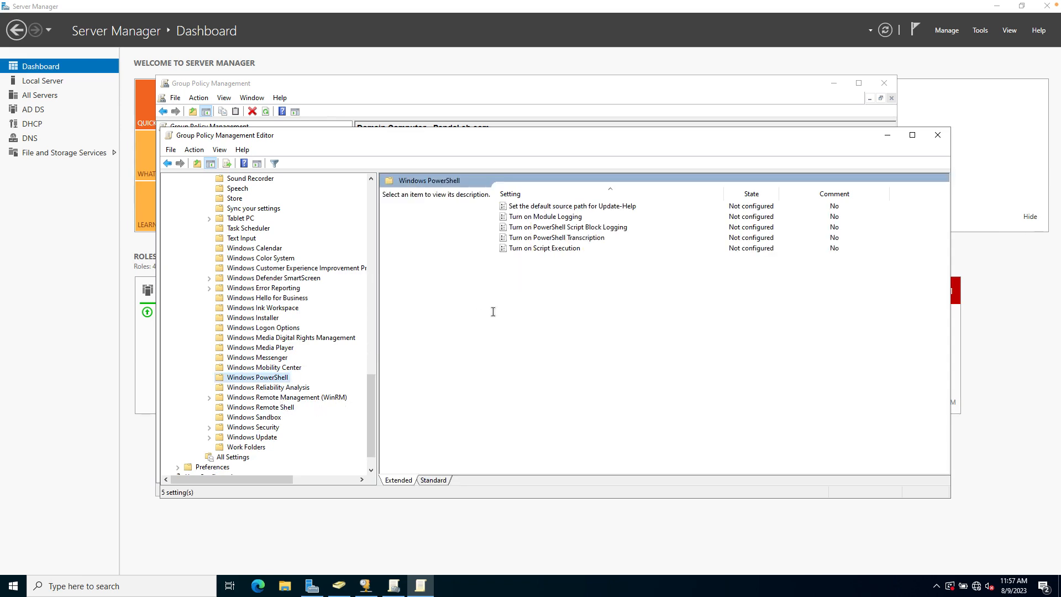
# Enable the "Turn on Module Logging" setting and add Microsoft.PowerShell.* to its list of module names.
pyautogui.doubleClick(546, 218)
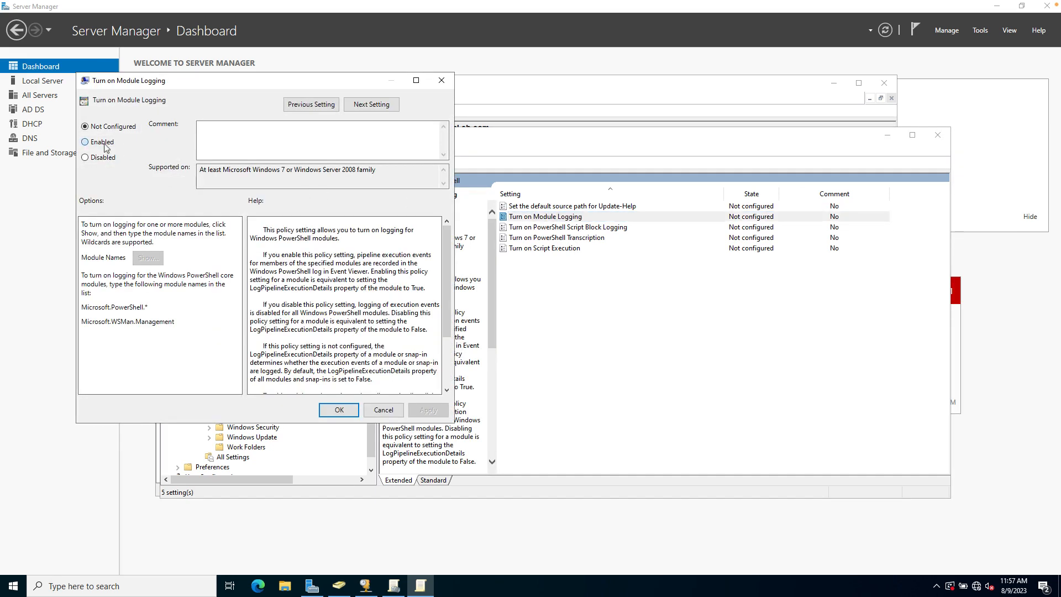
pyautogui.click(104, 144)
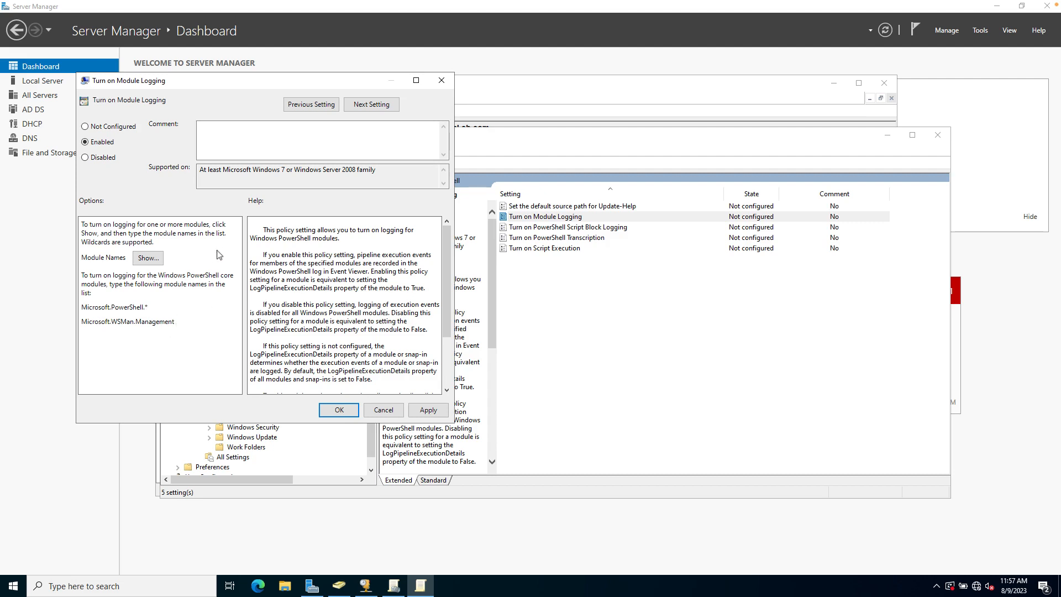
pyautogui.click(149, 258)
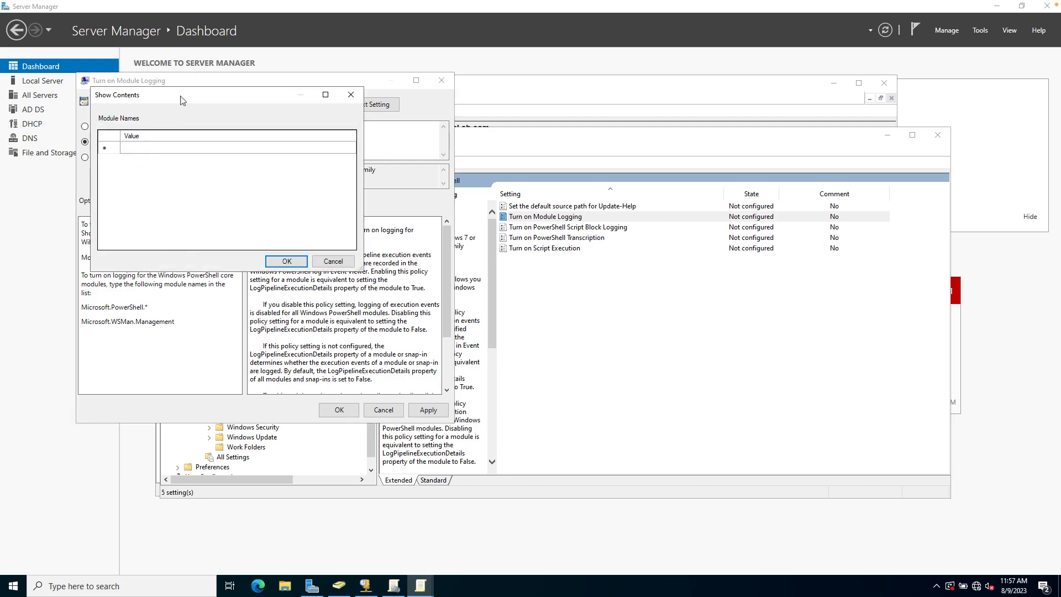
pyautogui.moveTo(183, 100); pyautogui.dragTo(183, 113)
pyautogui.moveTo(249, 111); pyautogui.dragTo(410, 175)
pyautogui.click(298, 216)
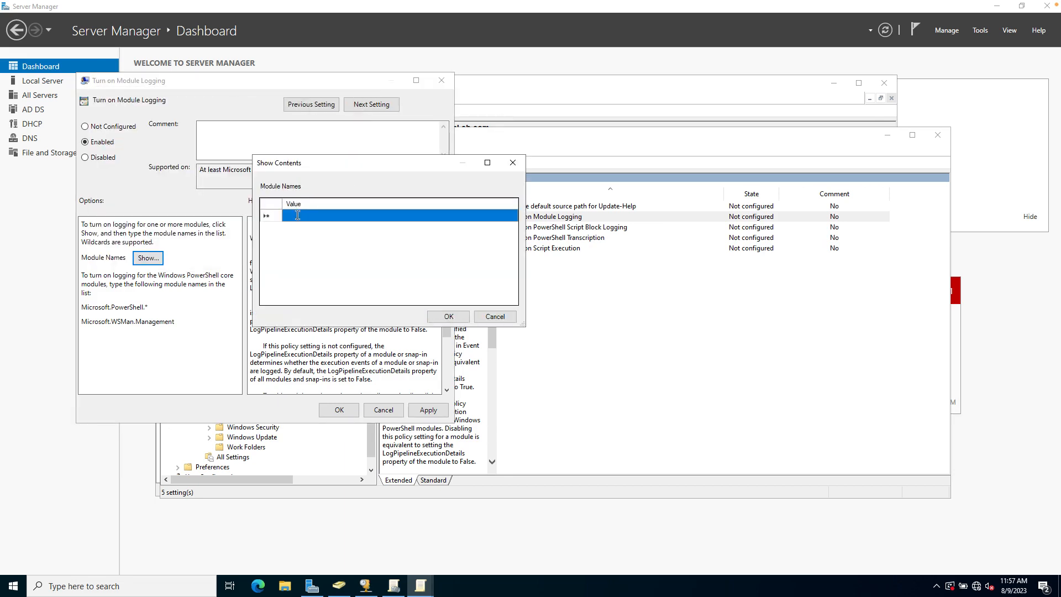
pyautogui.click(298, 216)
pyautogui.write('M')
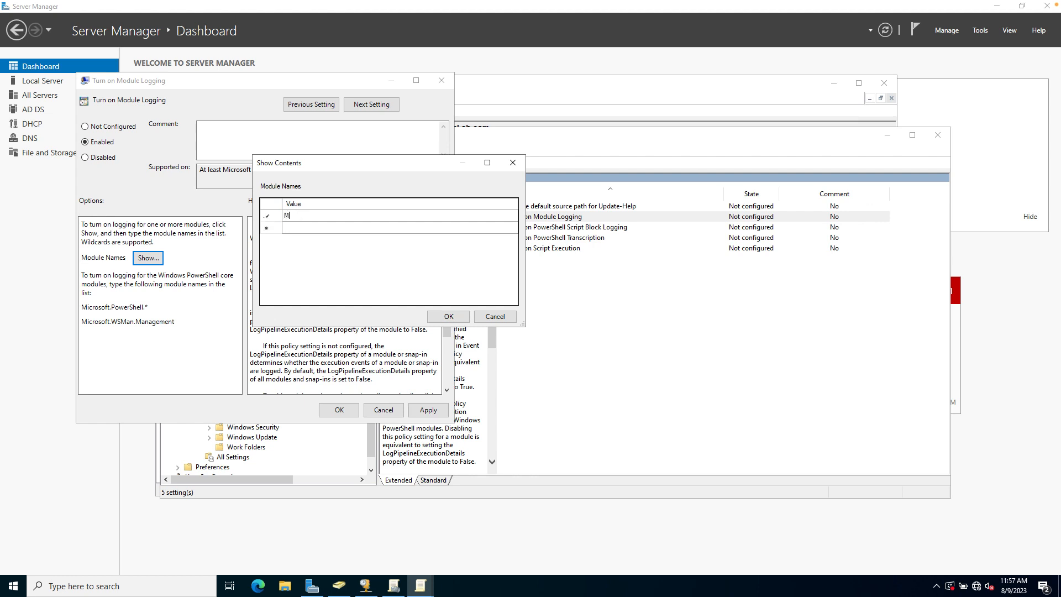
pyautogui.write('icrosoft.PowerShell.*')
# Add Microsoft.WSMan.Management as the second logged module name and apply the module logging setting.
pyautogui.click(328, 228)
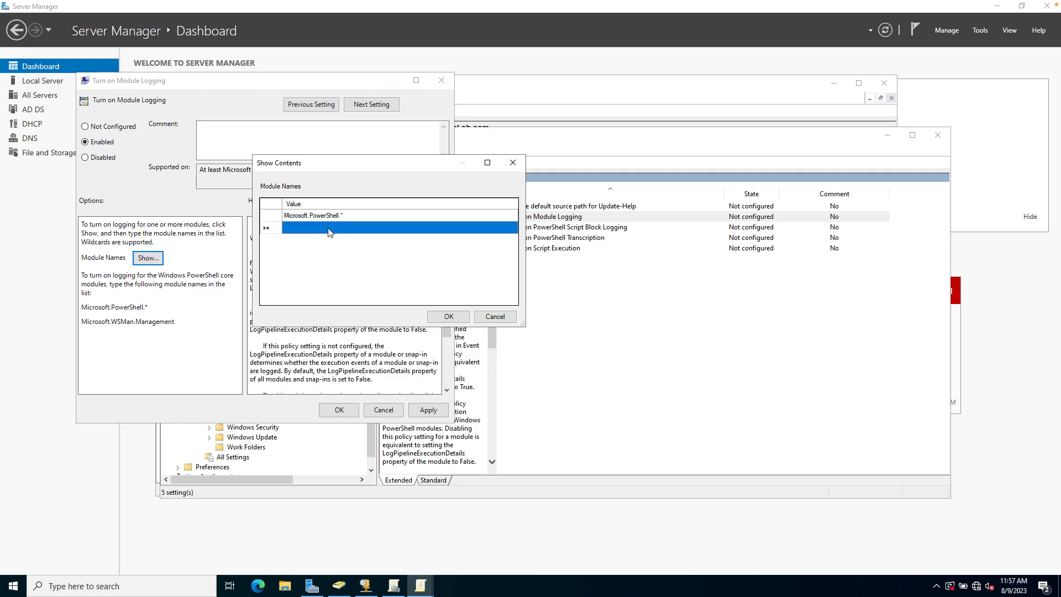
pyautogui.click(356, 217)
pyautogui.click(347, 224)
pyautogui.write('Micr')
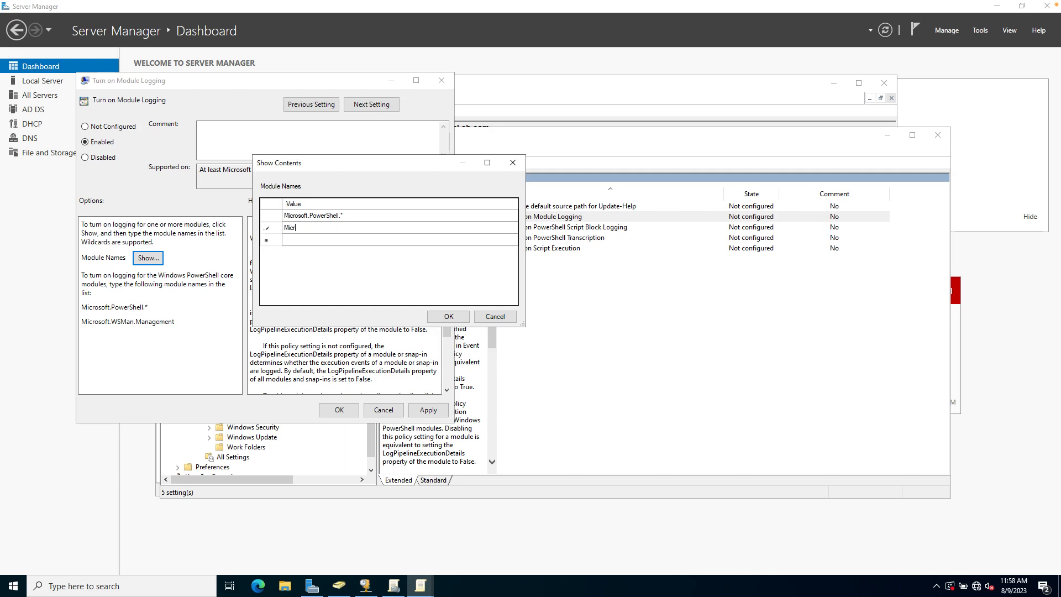
pyautogui.write('osoft.WSMan.Management')
pyautogui.click(449, 316)
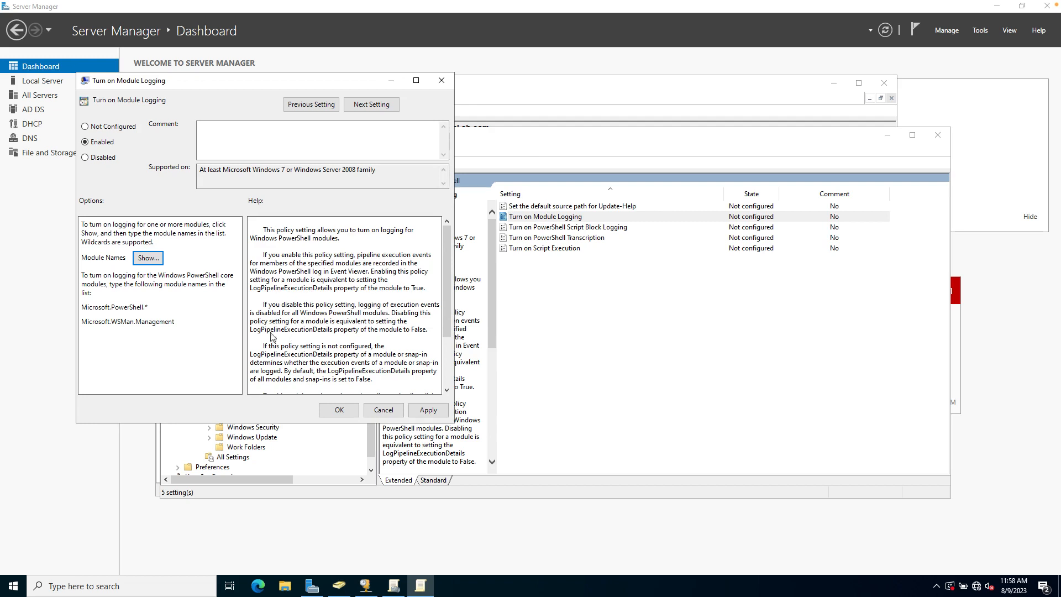
pyautogui.click(424, 412)
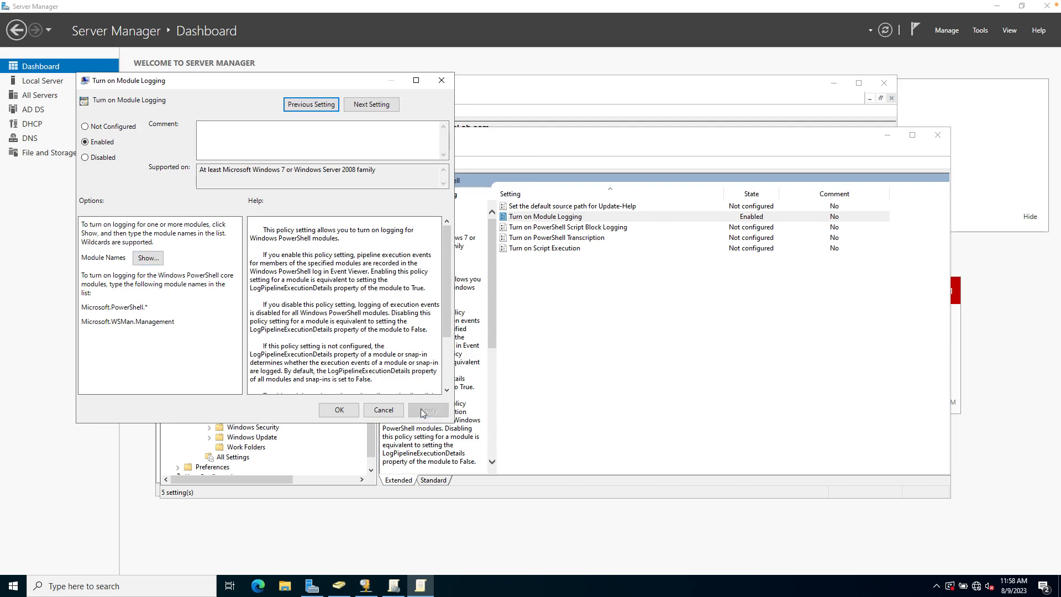
pyautogui.click(338, 411)
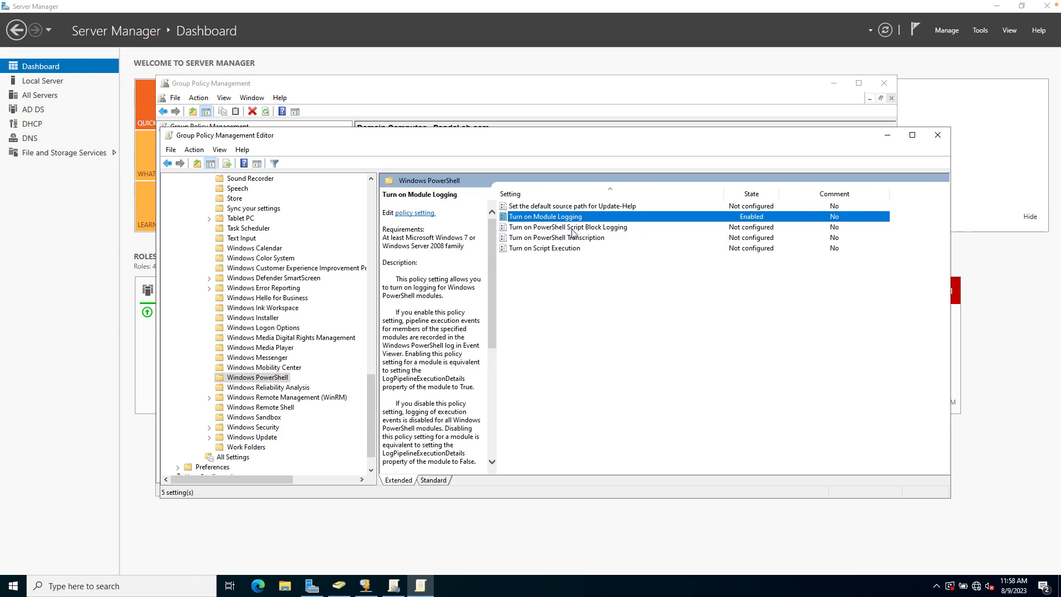
# Enable PowerShell Script Block Logging including script block invocation start / stop events, apply it, and close the policy editor.
pyautogui.doubleClick(534, 229)
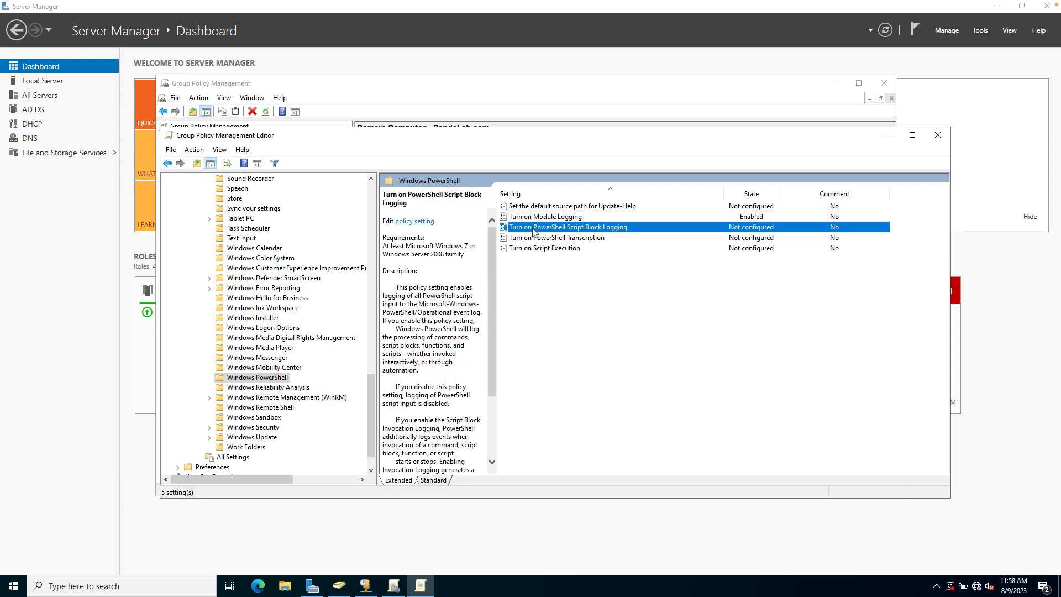
pyautogui.click(129, 173)
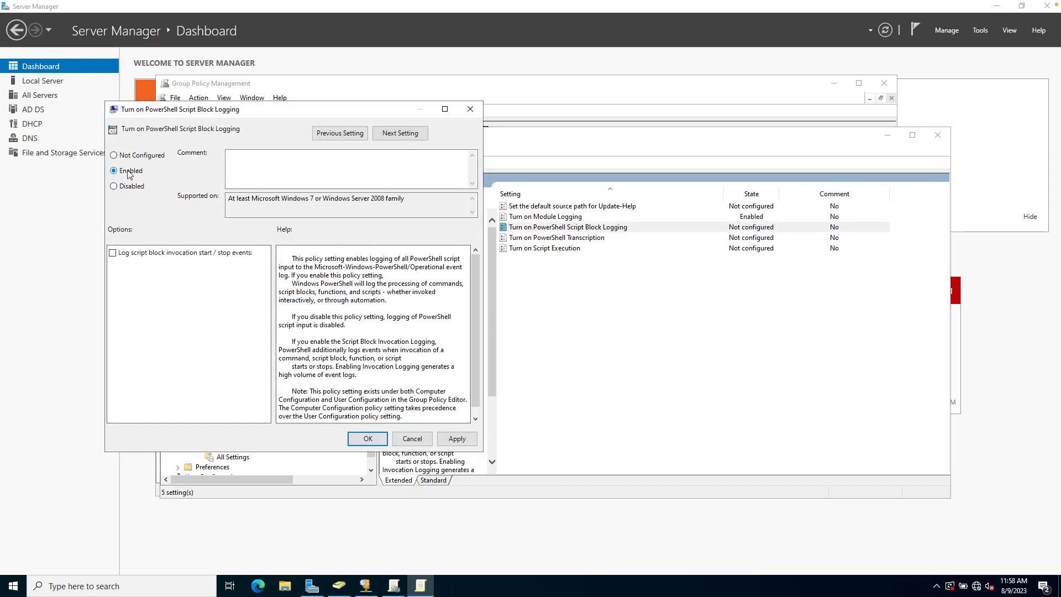
pyautogui.click(113, 254)
pyautogui.click(457, 439)
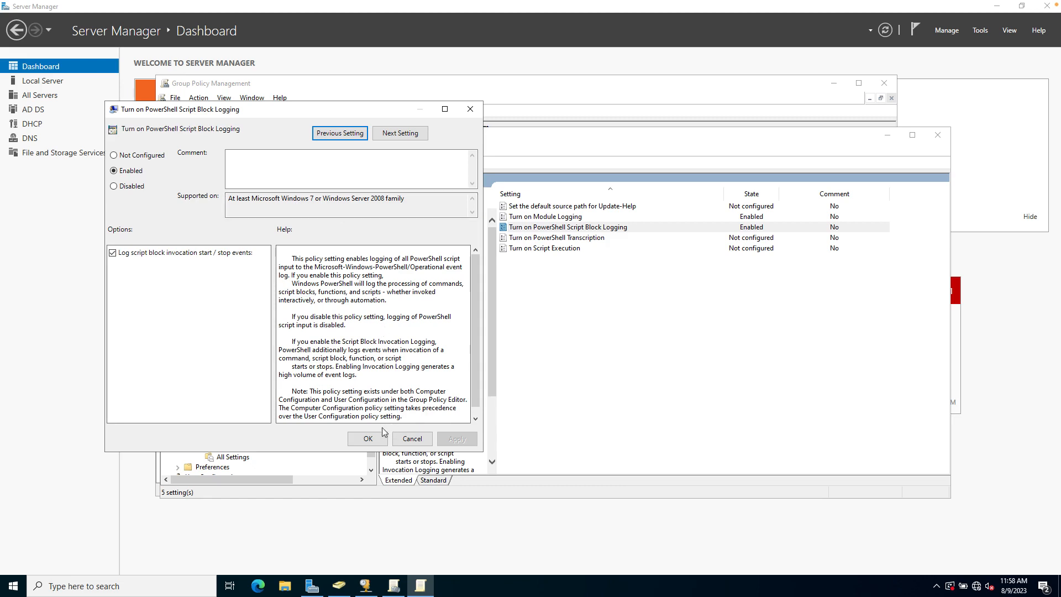
pyautogui.click(377, 441)
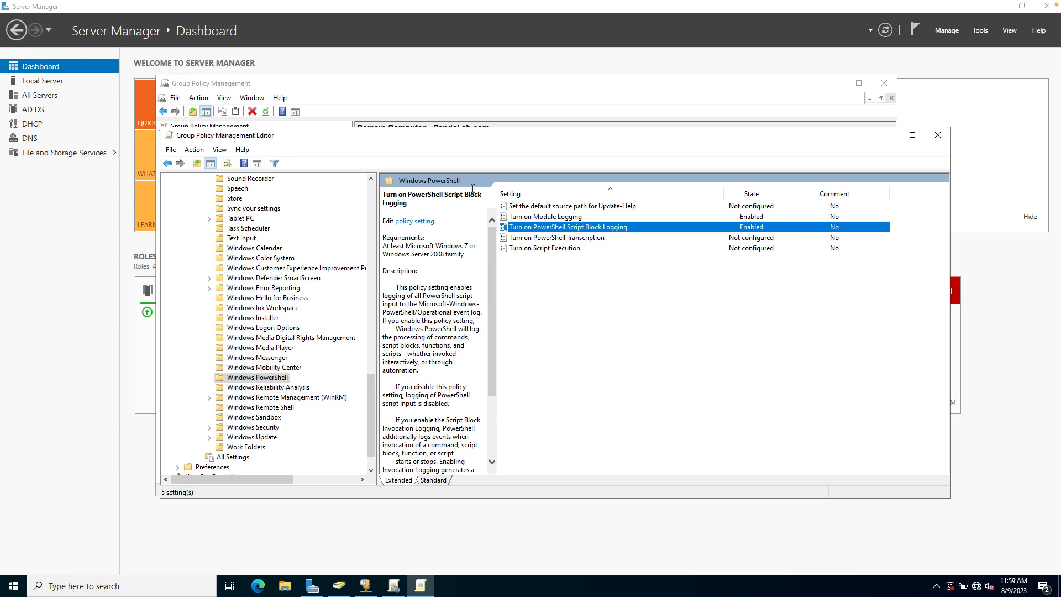
pyautogui.click(944, 141)
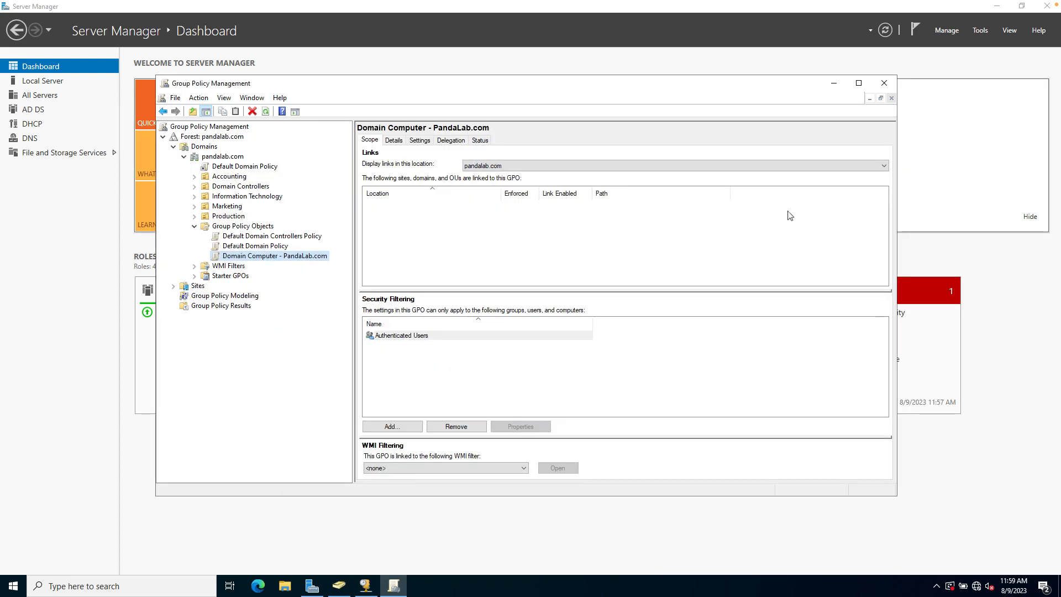
pyautogui.click(293, 256)
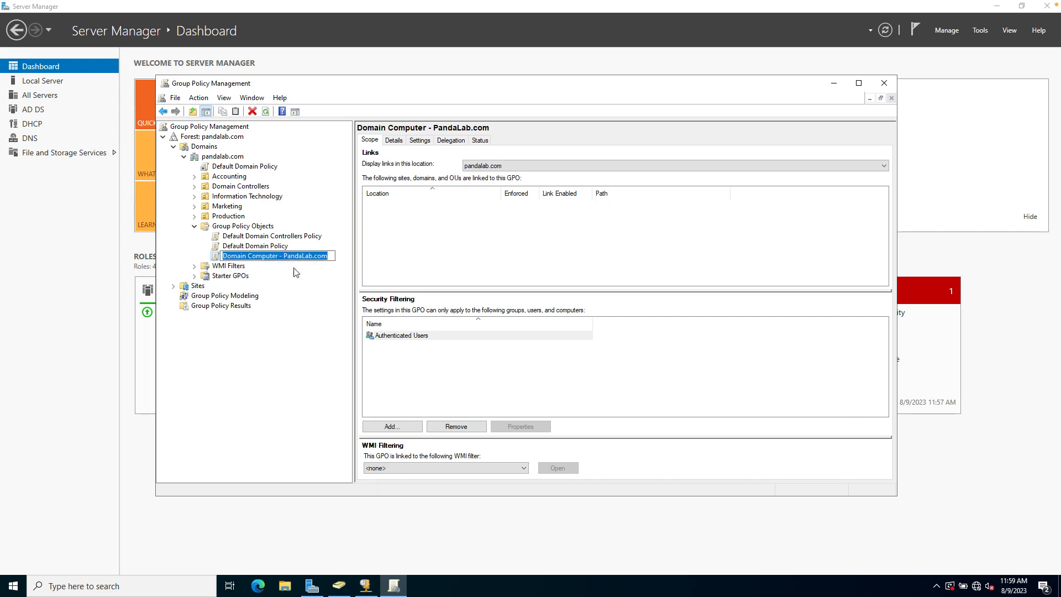
pyautogui.press('Return')
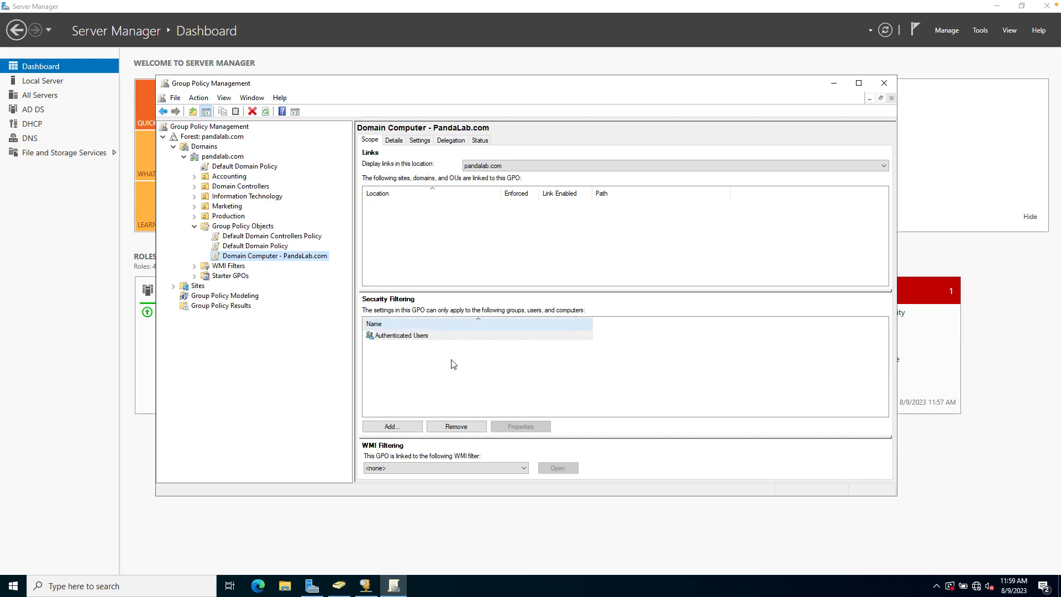
pyautogui.click(462, 238)
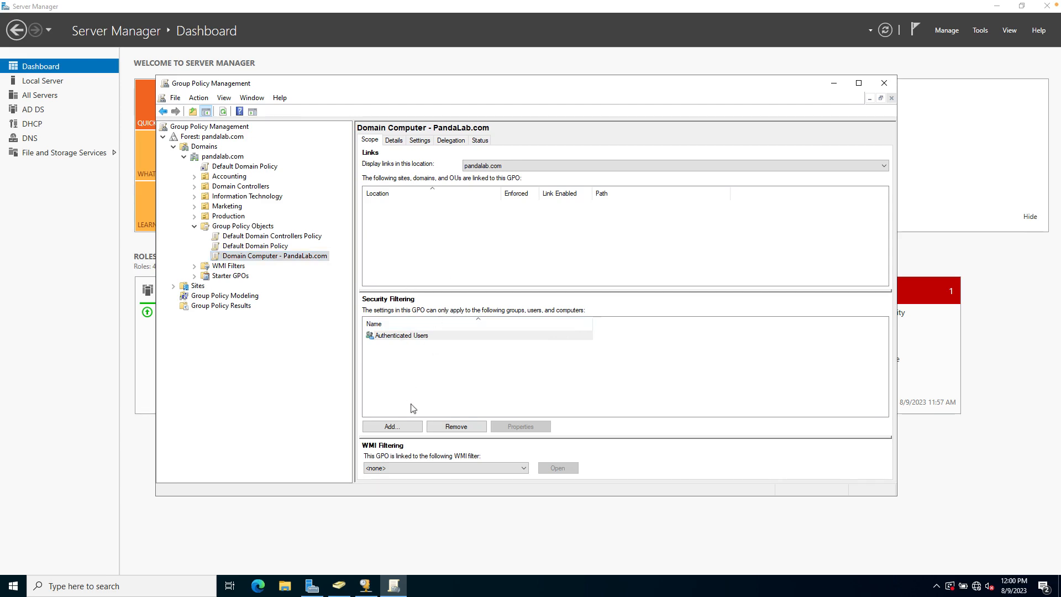
pyautogui.click(403, 428)
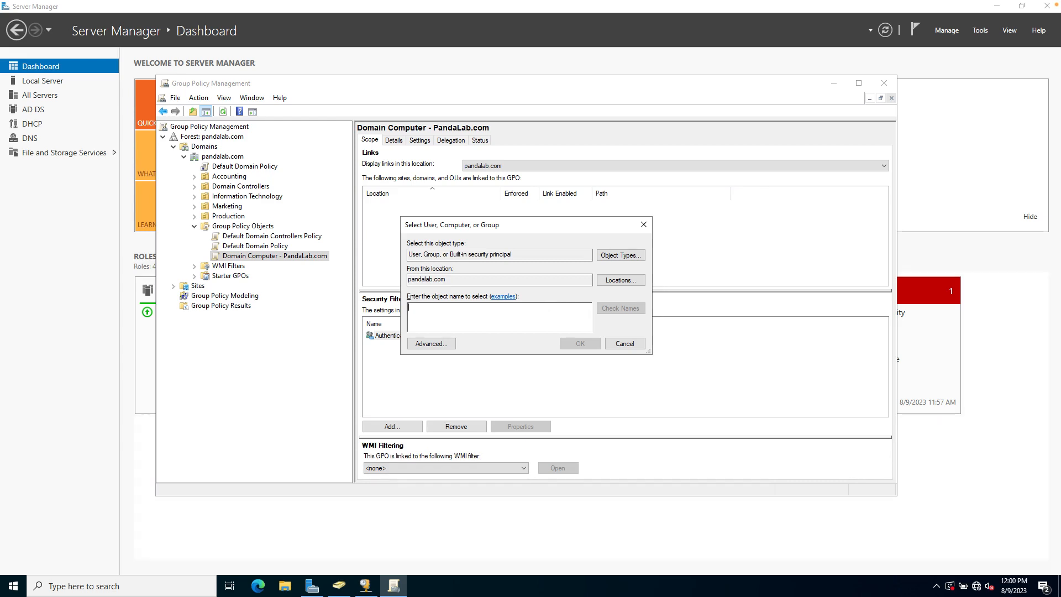
pyautogui.press('Escape')
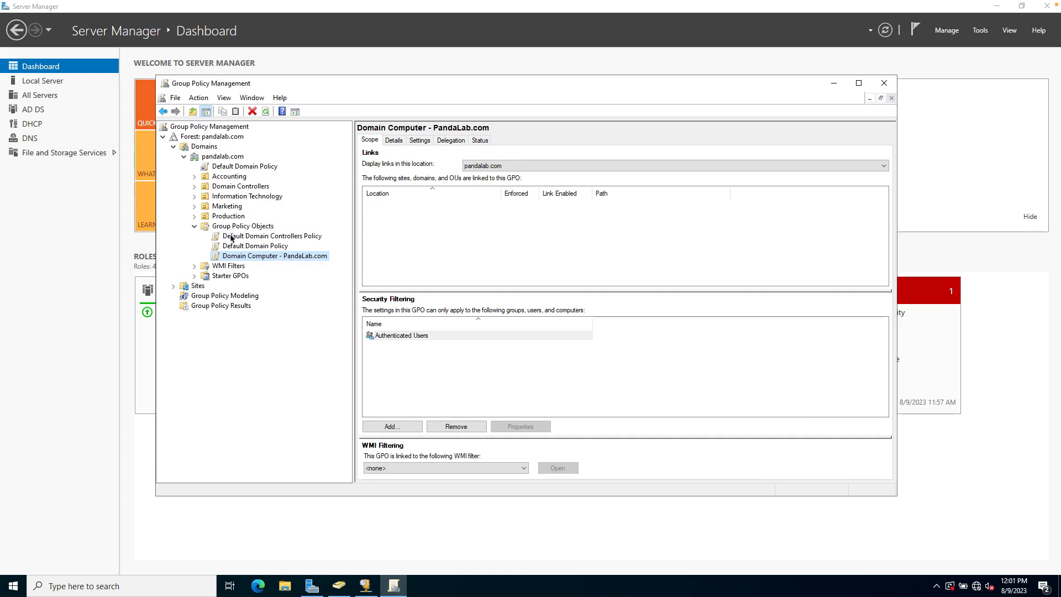
# Check the GPO links of the Accounting, Marketing, Production and Information Technology OUs, and link the existing "Domain Computer - PandaLab.com" GPO to Accounting.
pyautogui.click(239, 178)
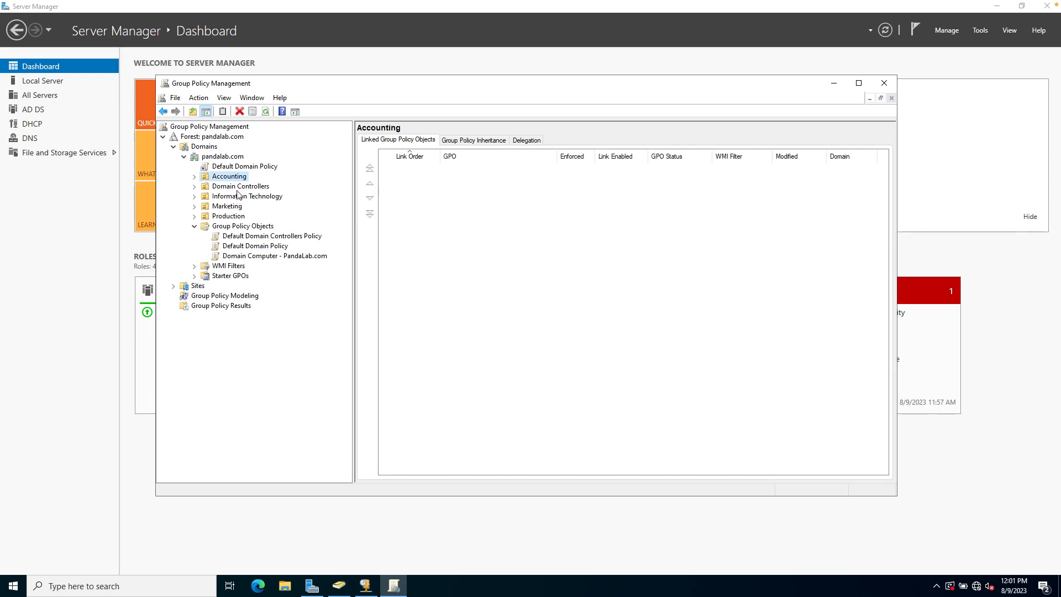
pyautogui.click(232, 208)
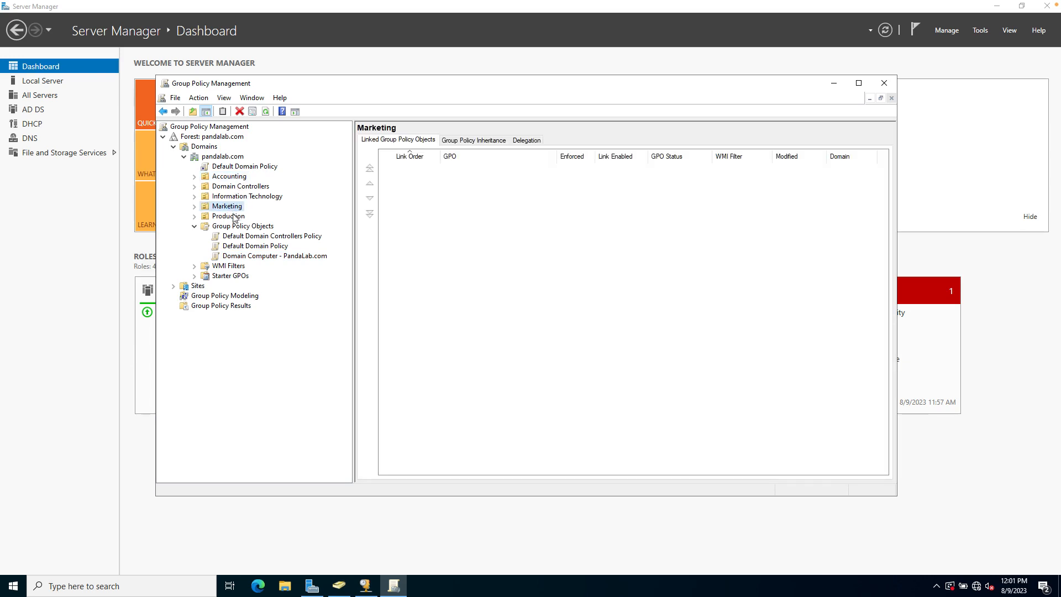
pyautogui.click(235, 218)
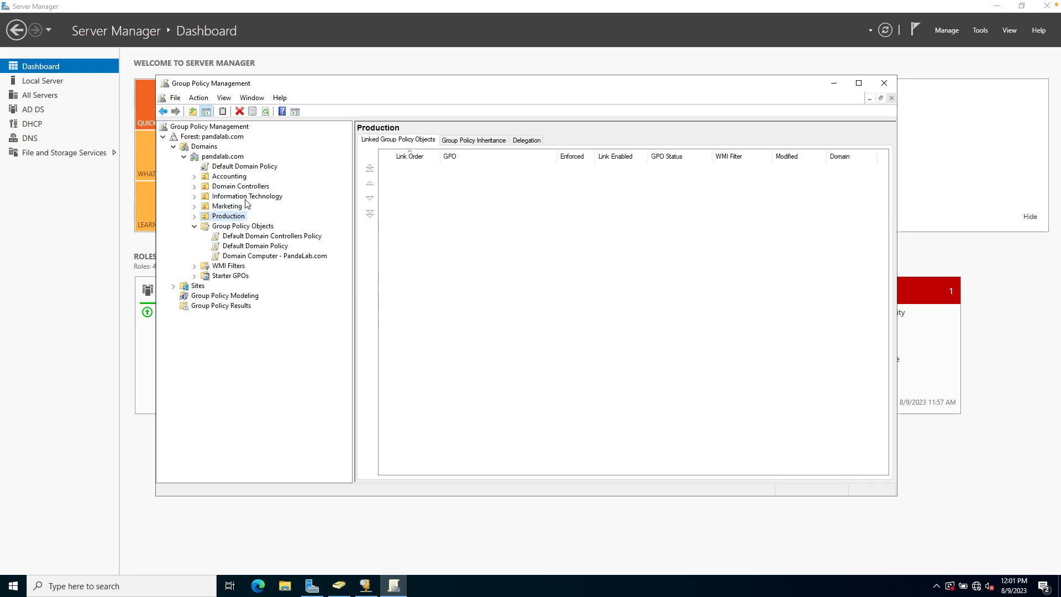
pyautogui.click(243, 199)
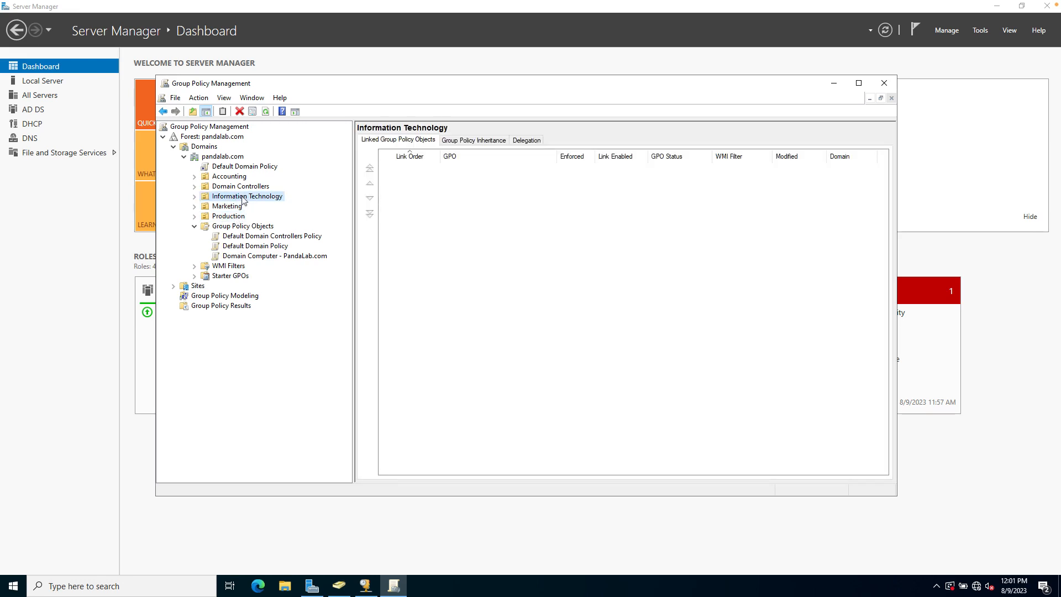
pyautogui.rightClick(235, 178)
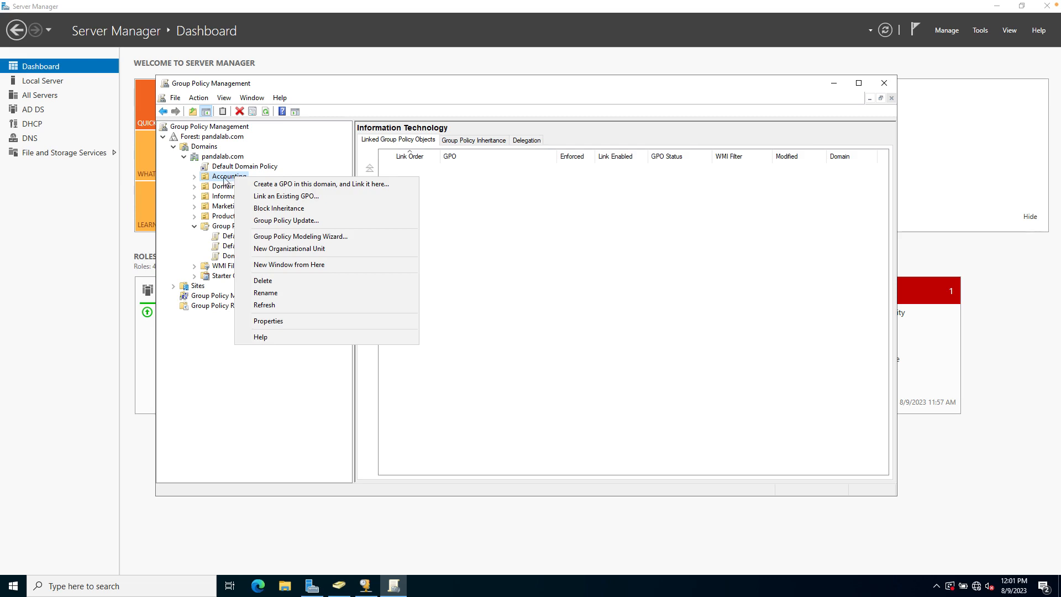
pyautogui.click(292, 198)
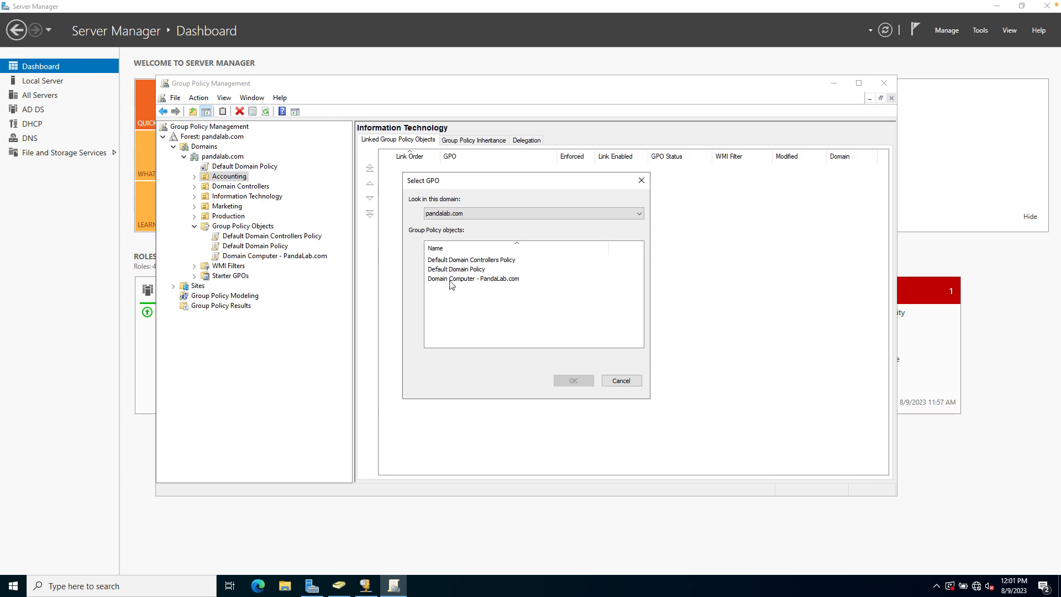
pyautogui.click(453, 280)
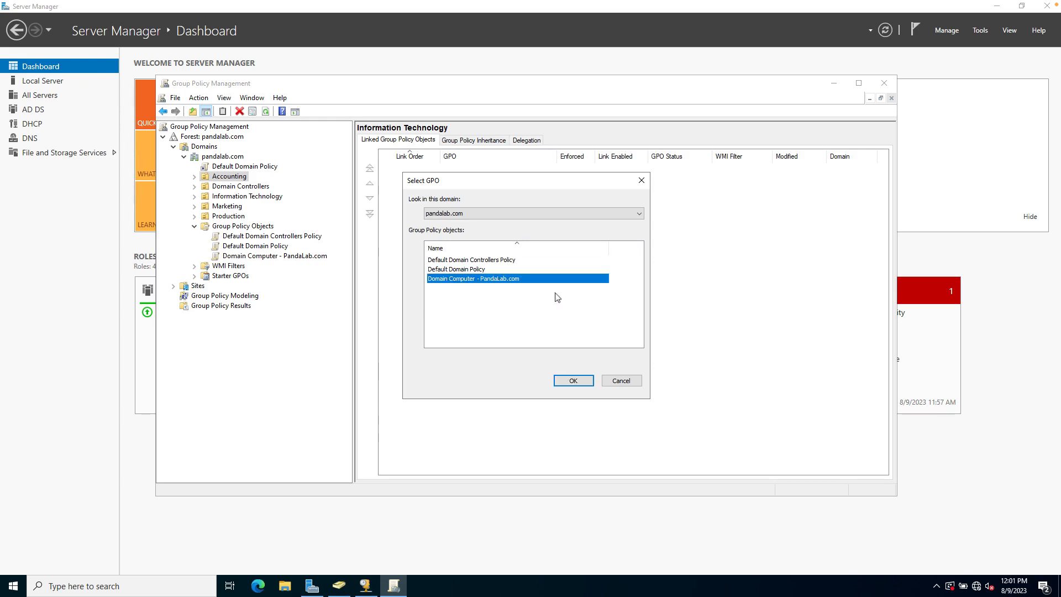
pyautogui.click(575, 381)
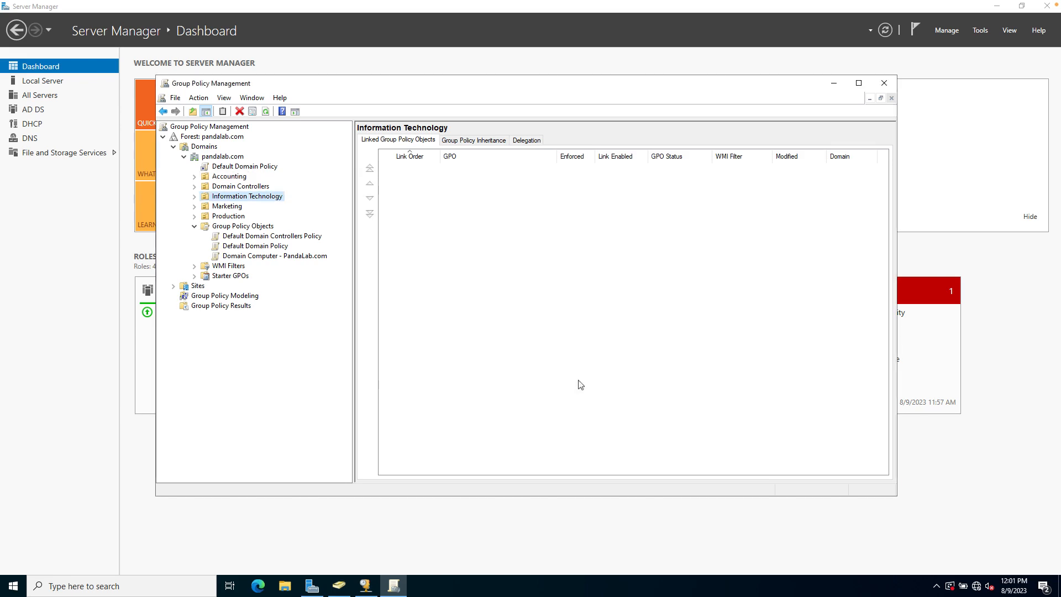
# Link the existing "Domain Computer - PandaLab.com" GPO to the Information Technology organizational unit.
pyautogui.rightClick(242, 197)
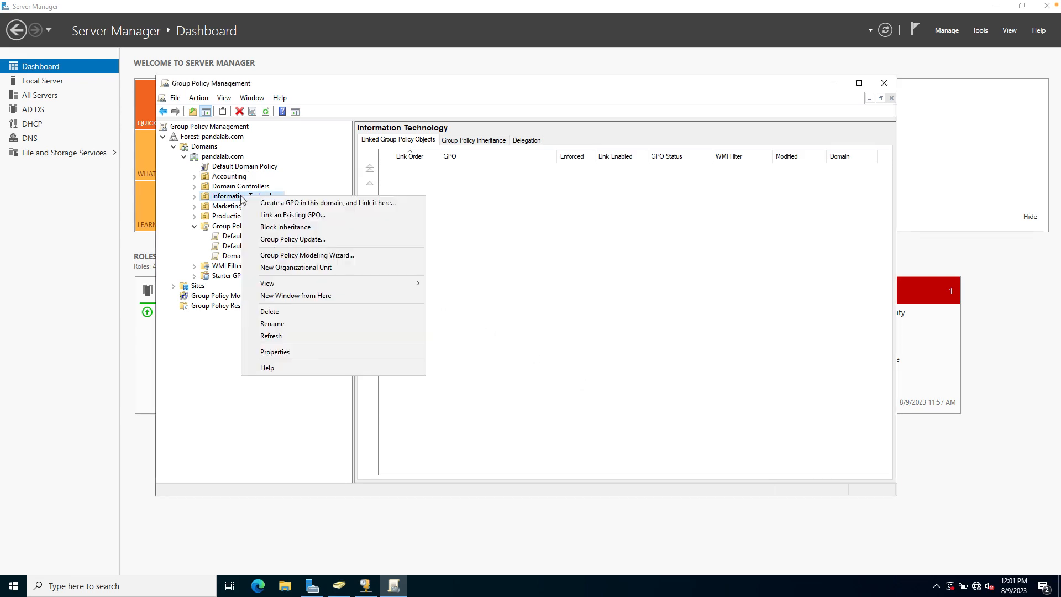
pyautogui.click(287, 216)
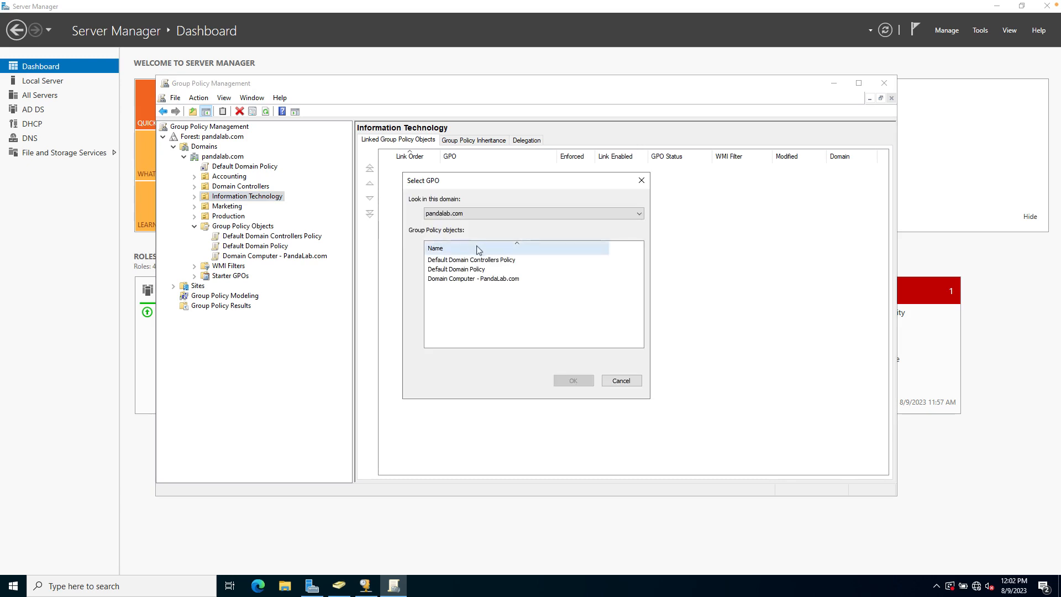
pyautogui.click(486, 280)
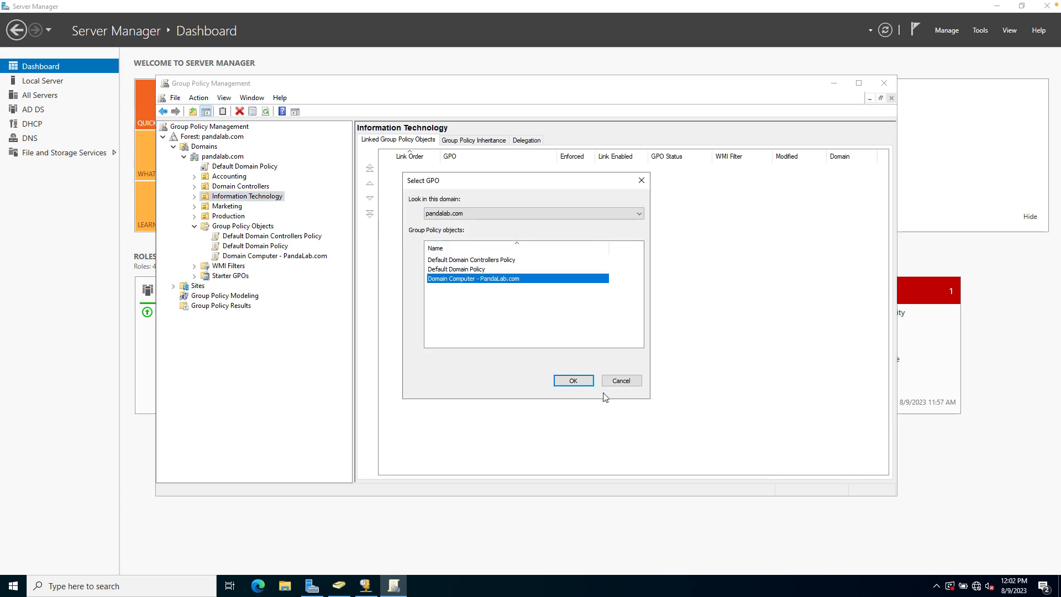
pyautogui.click(575, 381)
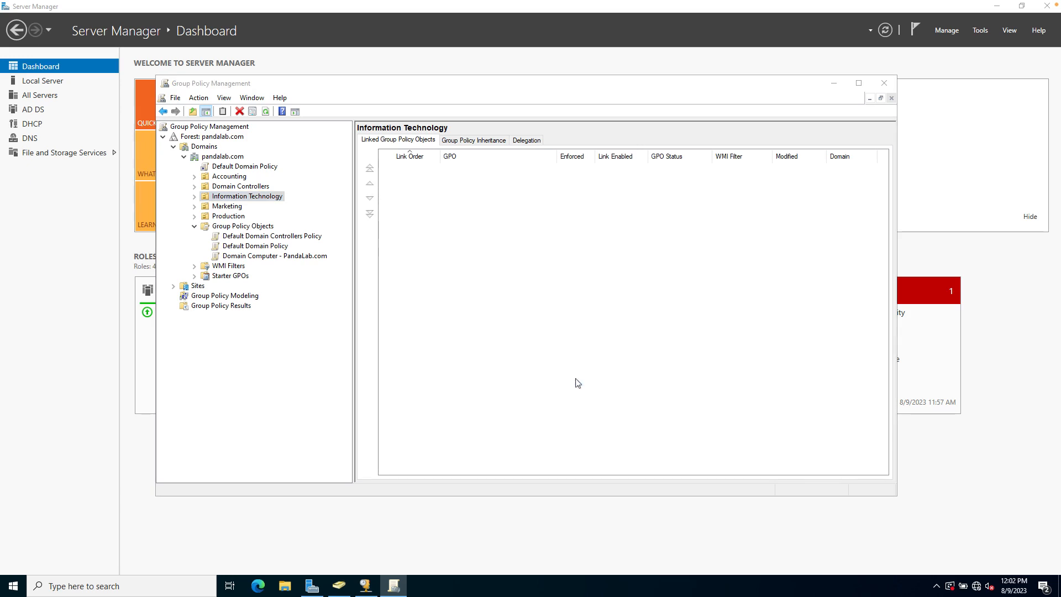
# Link the existing "Domain Computer - PandaLab.com" GPO to the Marketing organizational unit.
pyautogui.rightClick(227, 208)
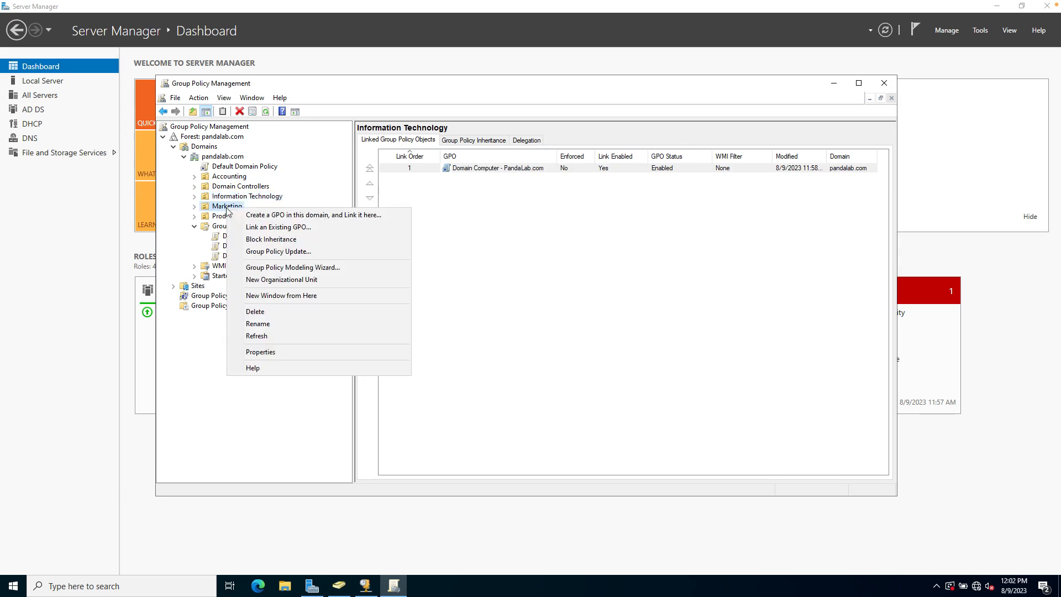
pyautogui.click(302, 227)
pyautogui.click(485, 279)
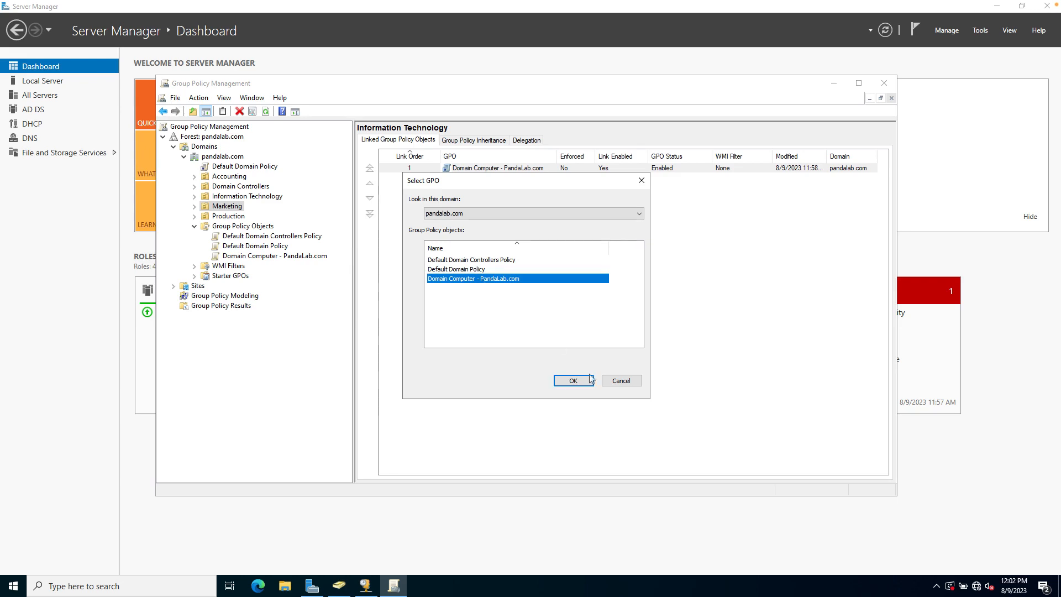
pyautogui.click(583, 381)
# Link the existing "Domain Computer - PandaLab.com" GPO to the Production organizational unit and review the GPO's linked locations.
pyautogui.rightClick(228, 217)
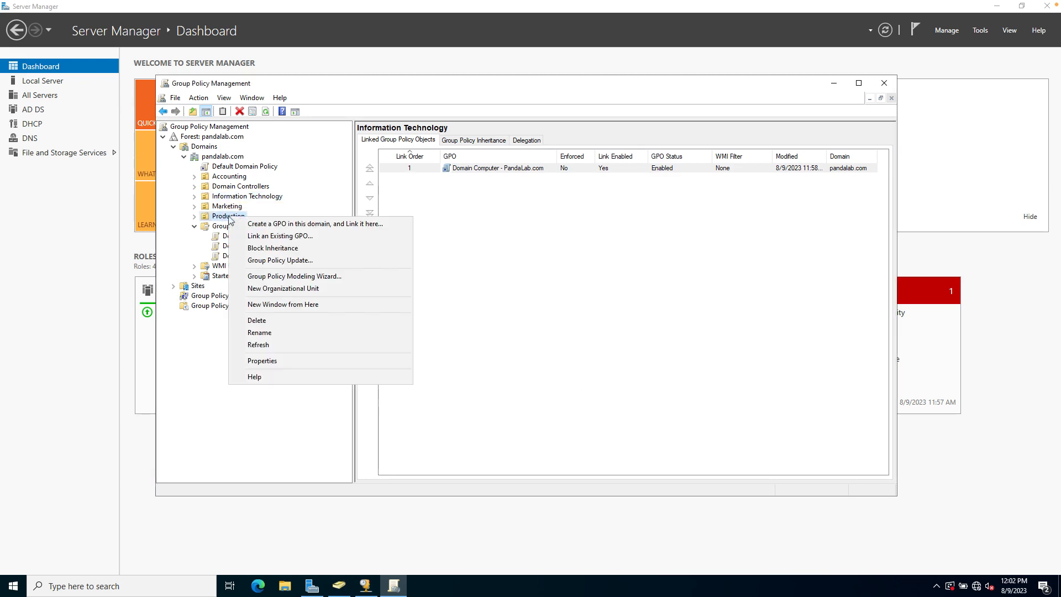
pyautogui.click(277, 236)
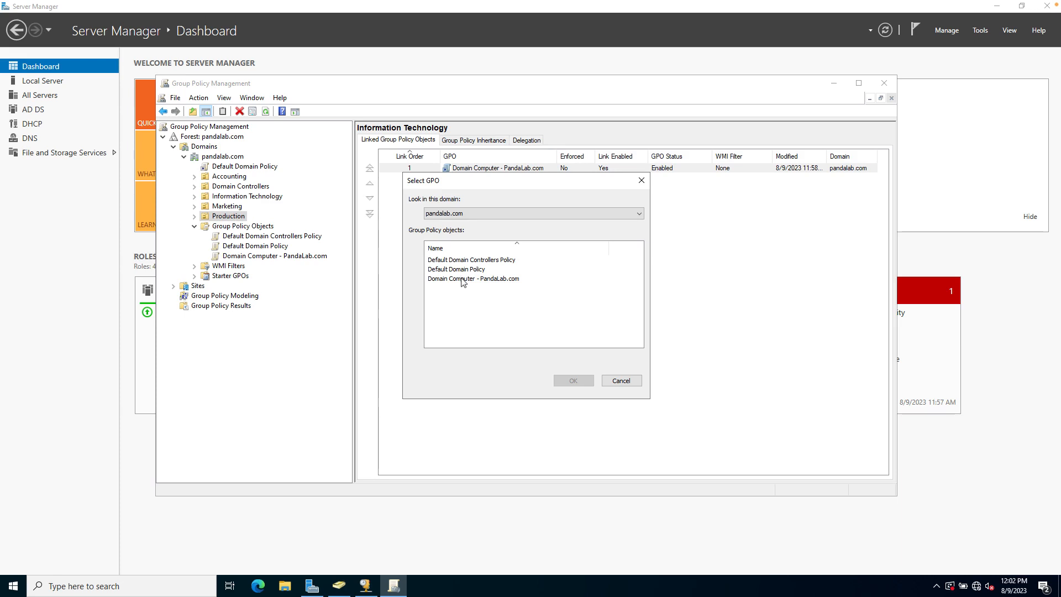
pyautogui.click(463, 279)
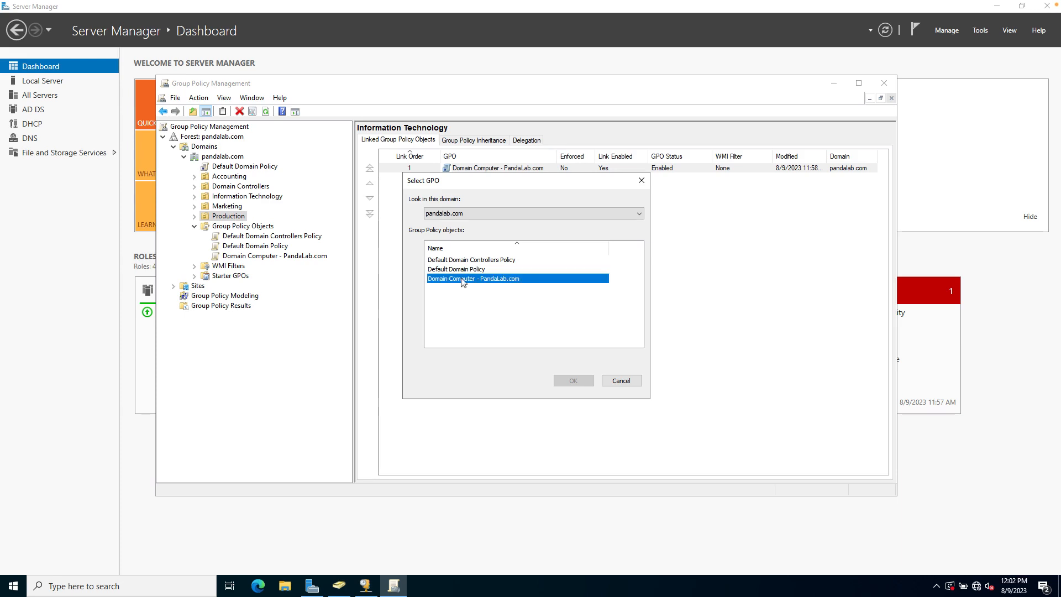
pyautogui.click(575, 381)
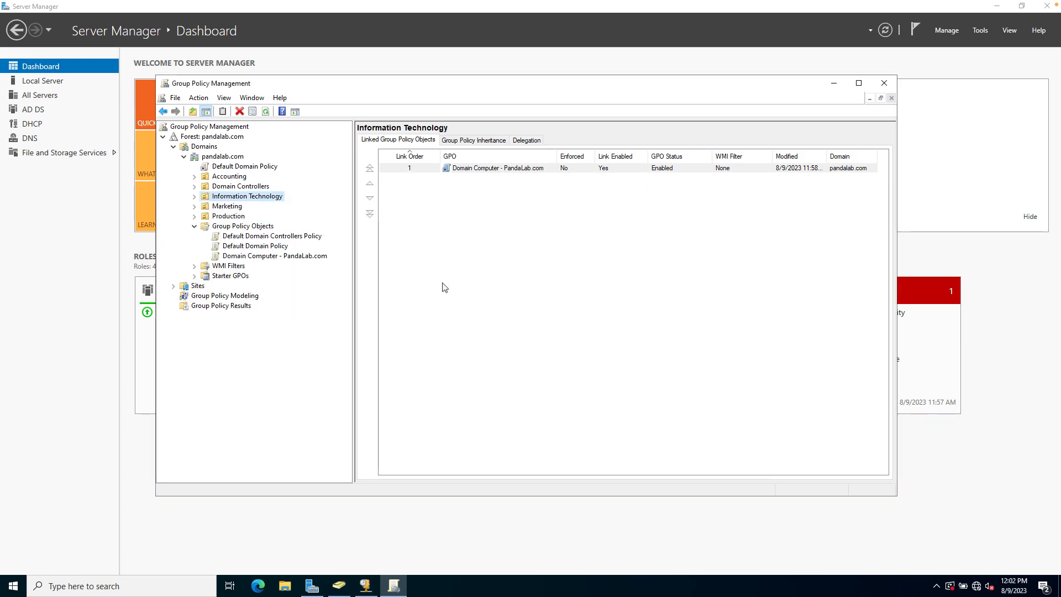
pyautogui.click(262, 257)
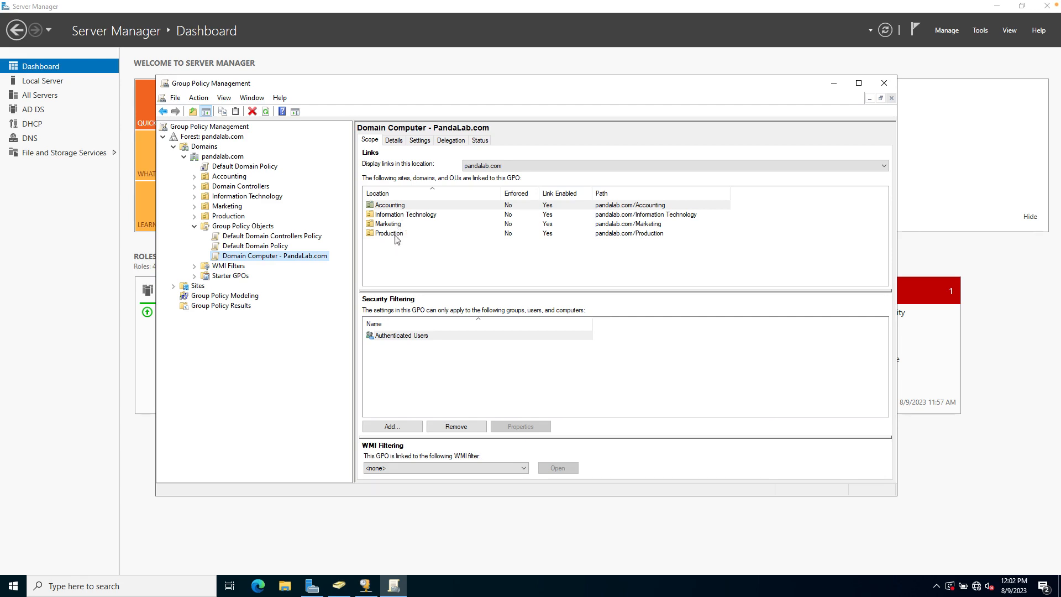
# Link the existing "Domain Computer - PandaLab.com" GPO to the Domain Controllers organizational unit.
pyautogui.rightClick(232, 188)
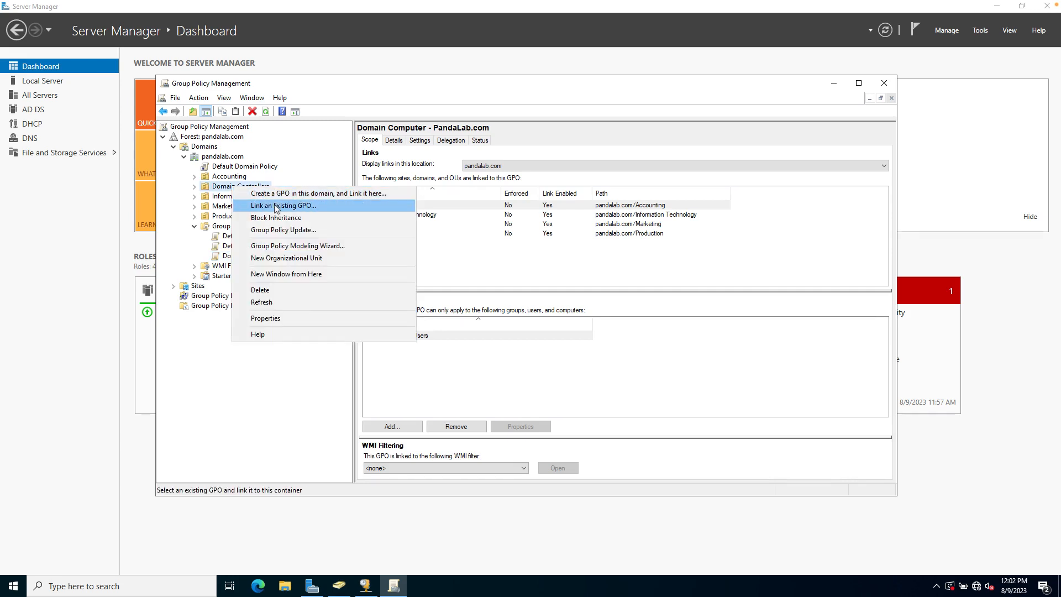
pyautogui.click(265, 205)
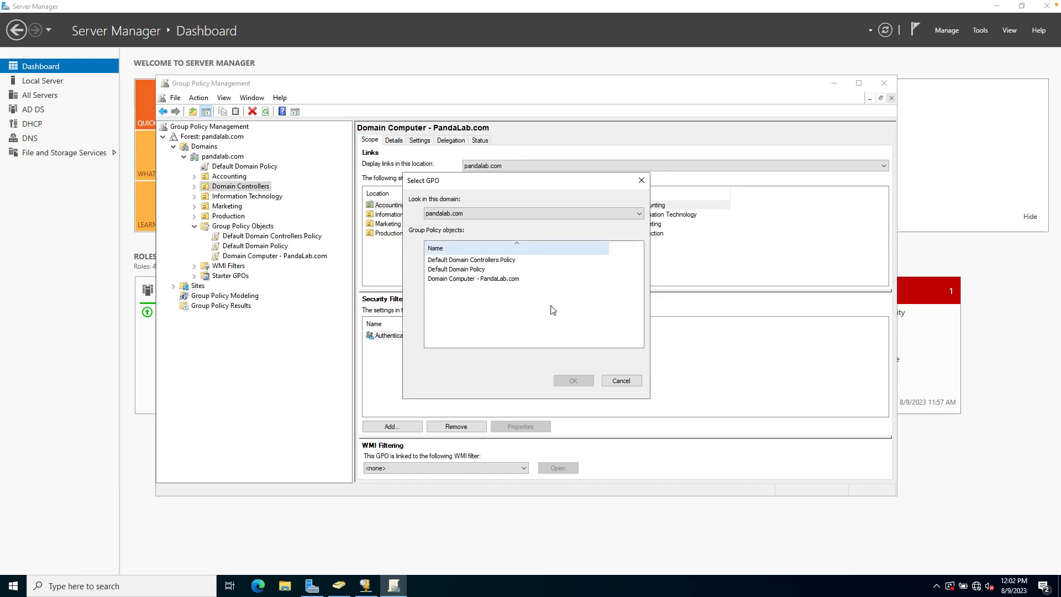
pyautogui.click(464, 278)
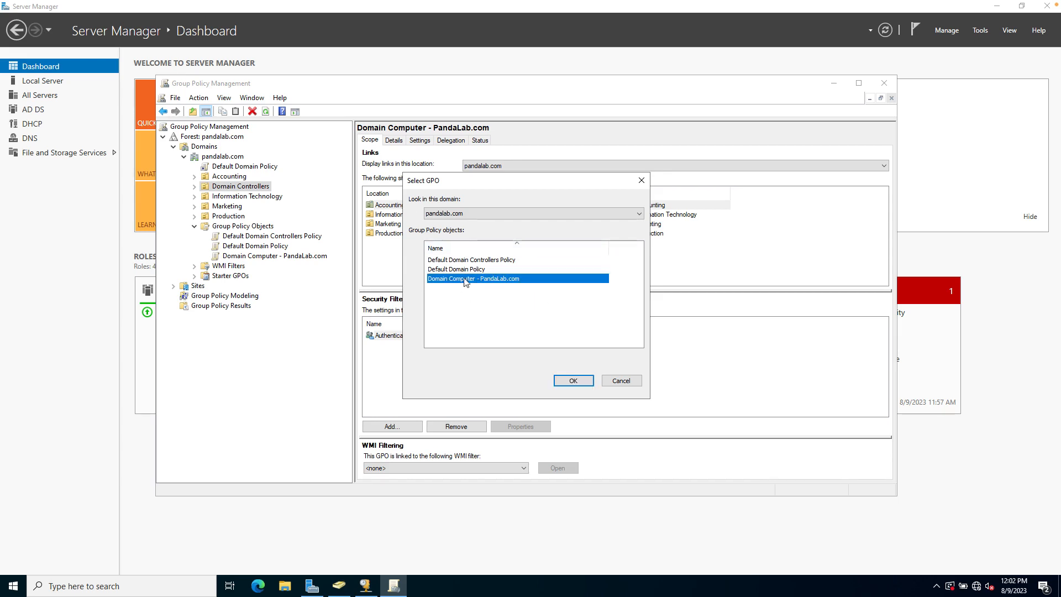
pyautogui.click(575, 381)
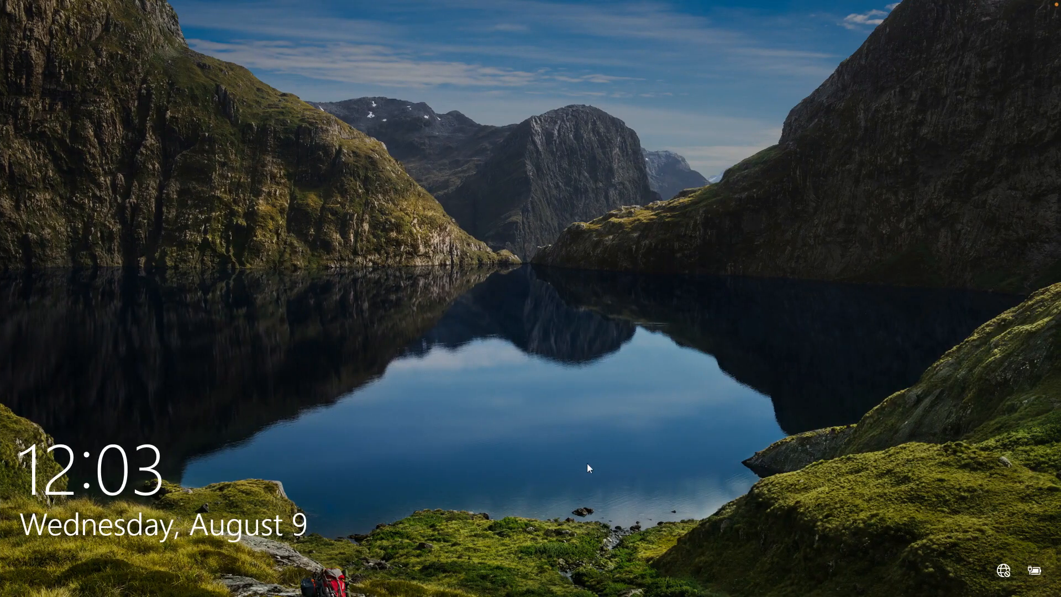
# Dismiss the lock screen of the Windows 10 client and sign in with the user's account password.
pyautogui.click(468, 509)
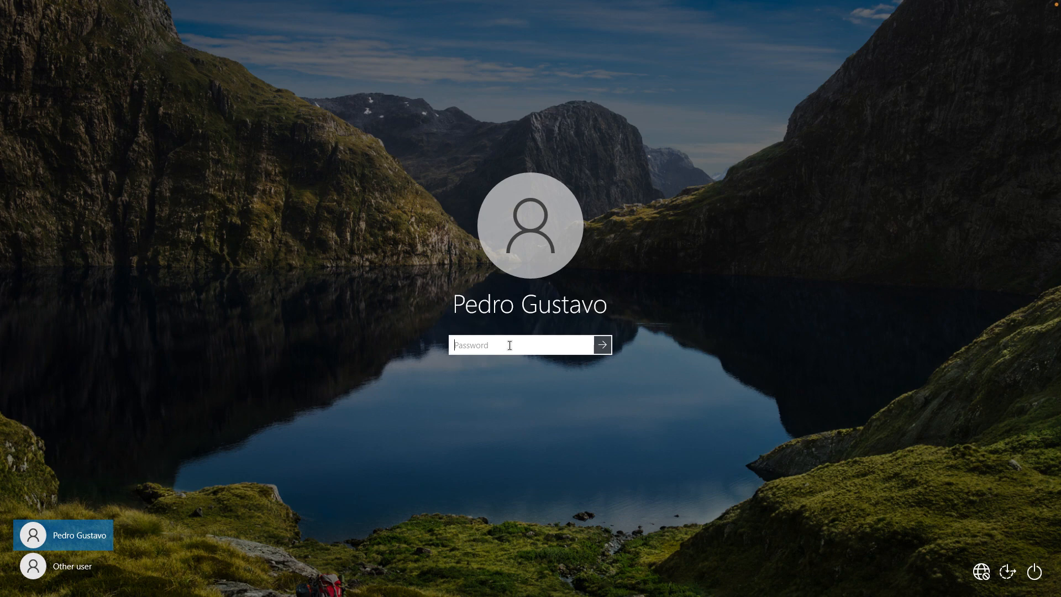
pyautogui.write('•••••')
pyautogui.press('BackSpace')
pyautogui.press('BackSpace')
pyautogui.press('BackSpace')
pyautogui.press('BackSpace')
pyautogui.press('BackSpace')
pyautogui.write('••••••••••••••••')
pyautogui.press('Return')
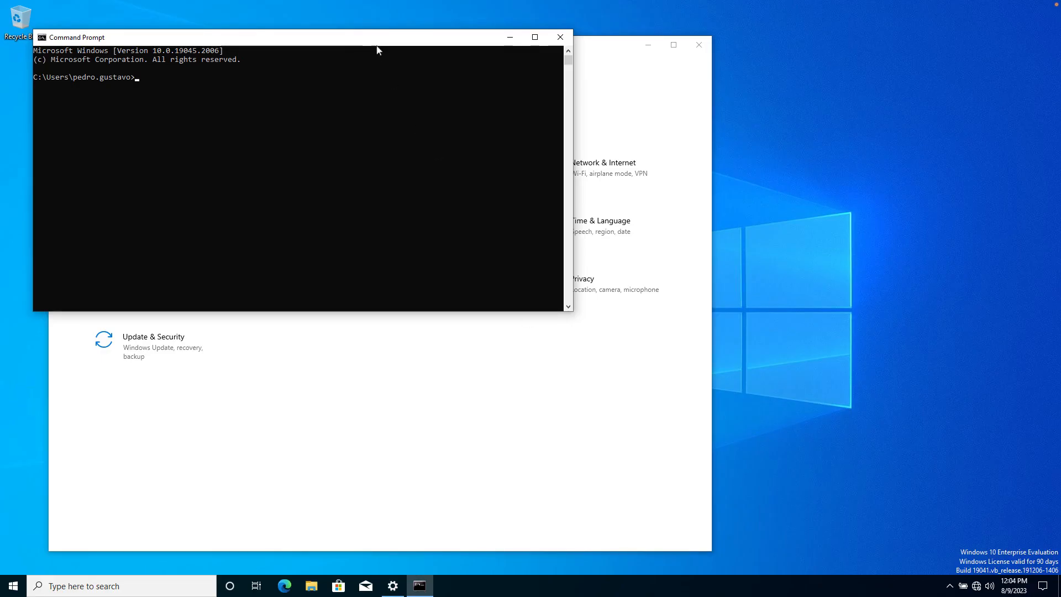
# Close the Windows Settings window and force a policy refresh from Command Prompt with gpupdate /force.
pyautogui.moveTo(373, 39); pyautogui.dragTo(635, 101)
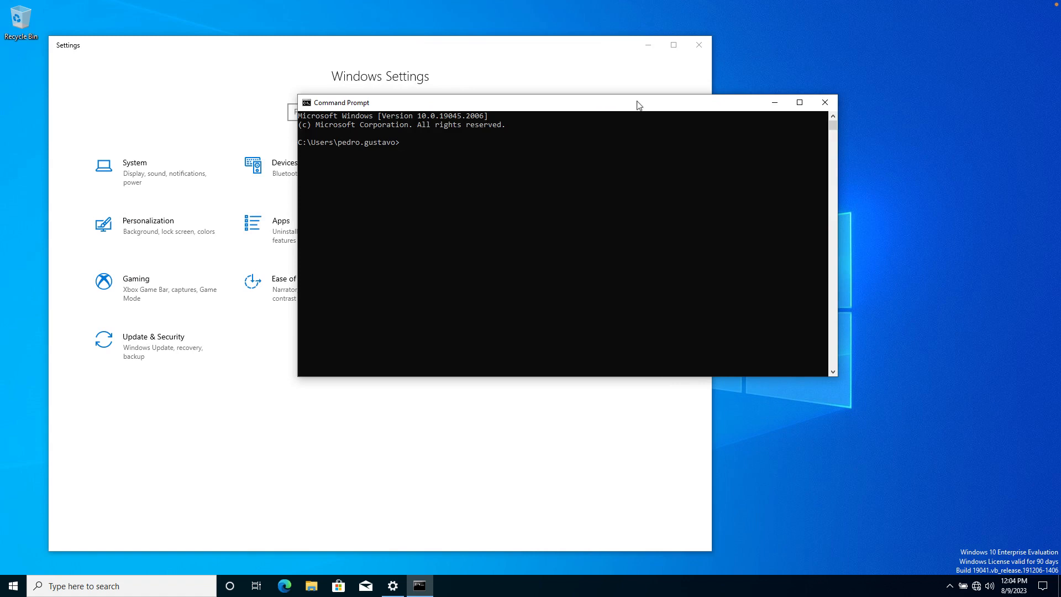
pyautogui.moveTo(666, 110); pyautogui.dragTo(780, 112)
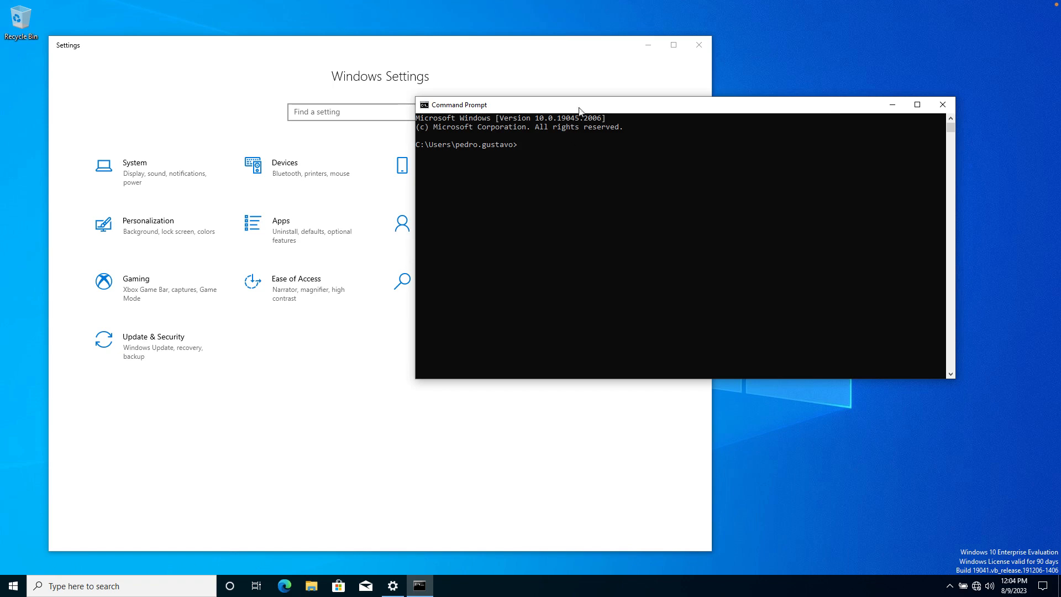
pyautogui.moveTo(648, 105); pyautogui.dragTo(640, 117)
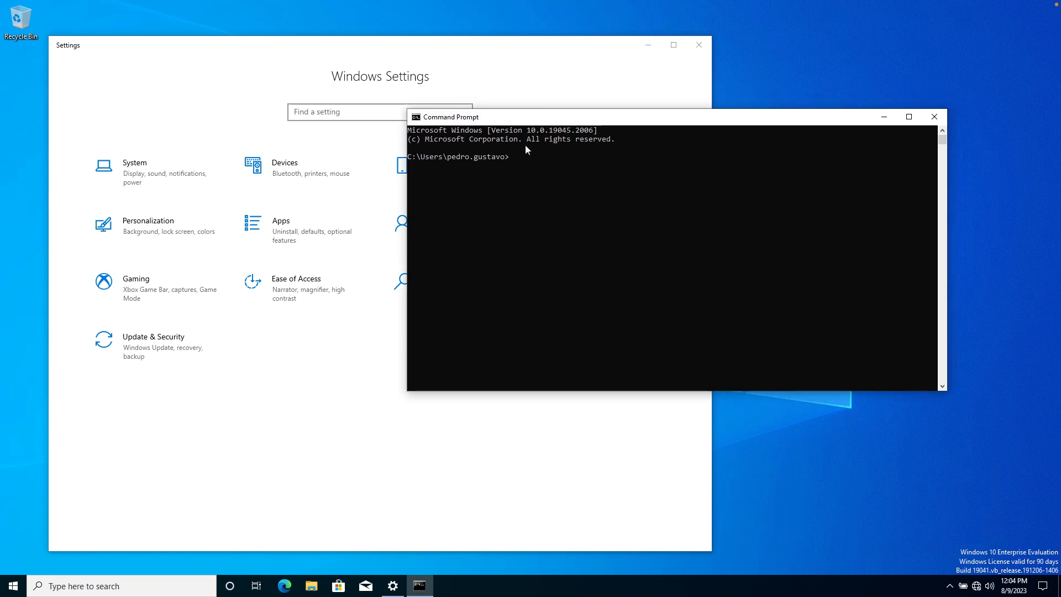
pyautogui.click(699, 46)
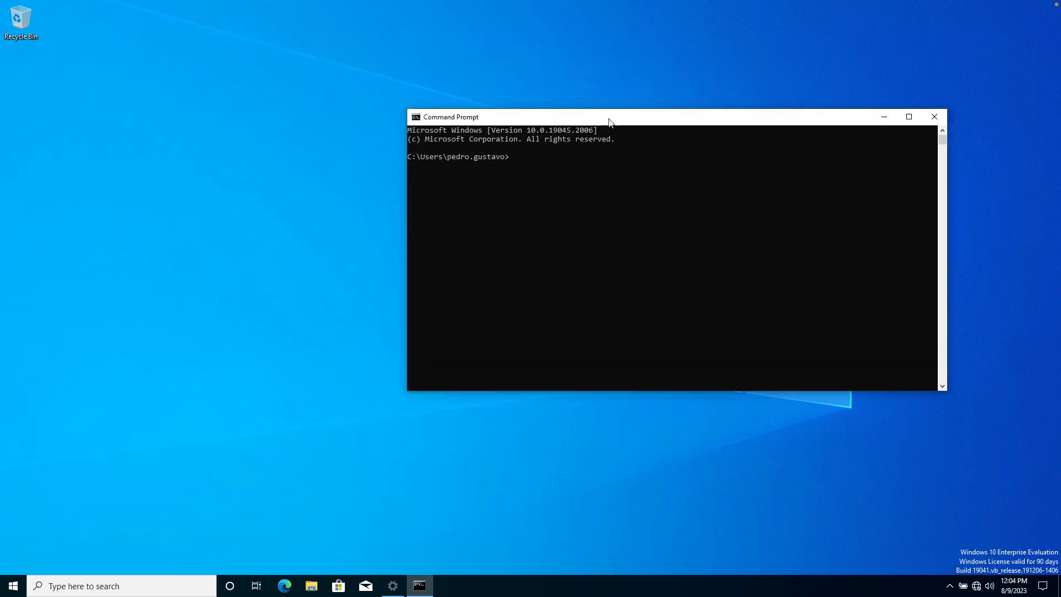
pyautogui.moveTo(599, 119); pyautogui.dragTo(493, 108)
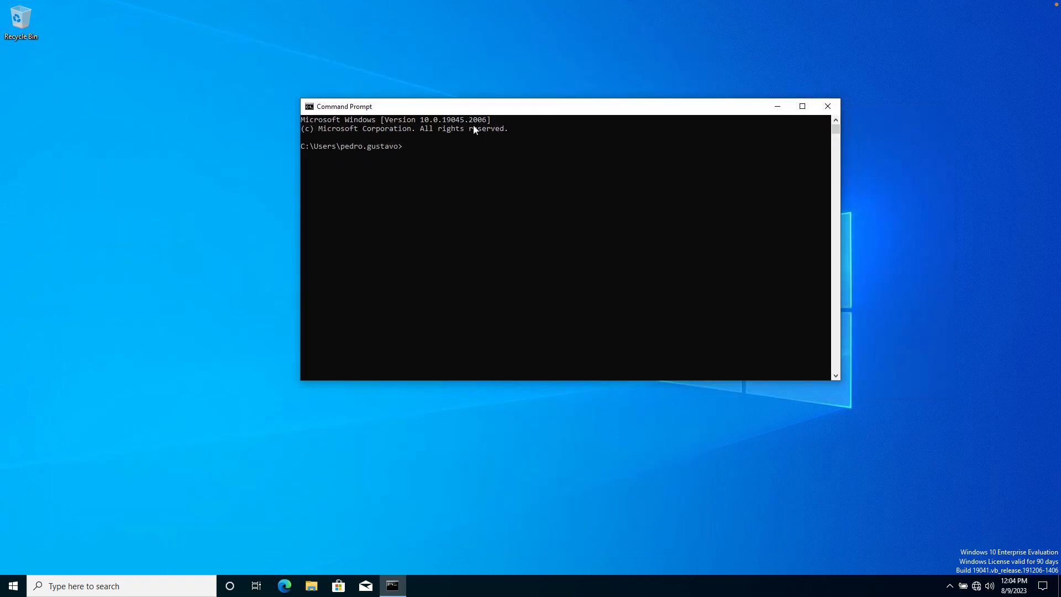
pyautogui.write('gpupdate /force')
pyautogui.press('Return')
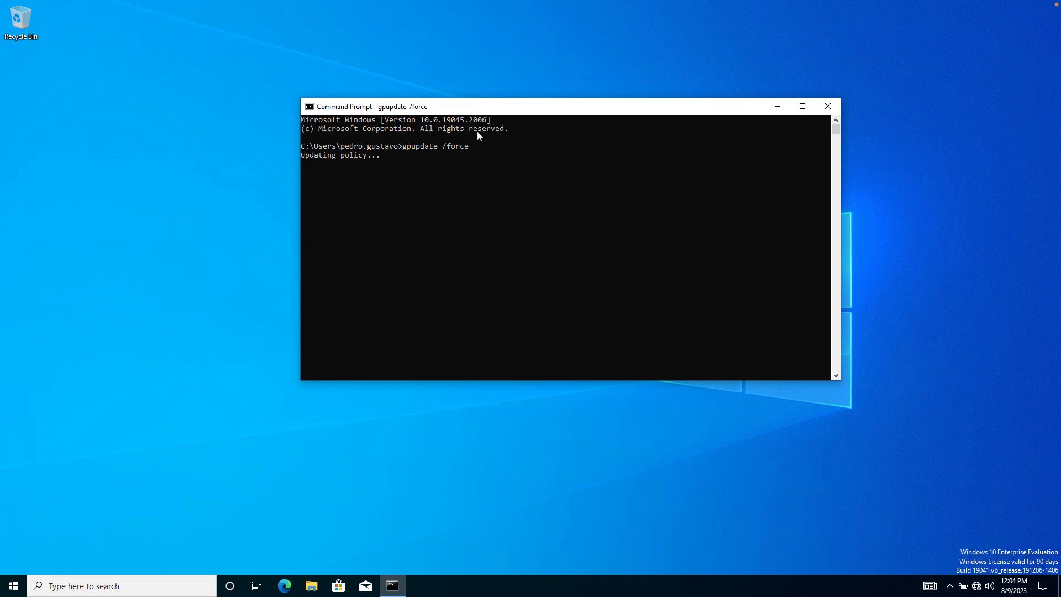
# Set the Command Prompt font size to 24 and reposition the enlarged window nearer the middle of the desktop.
pyautogui.rightClick(509, 109)
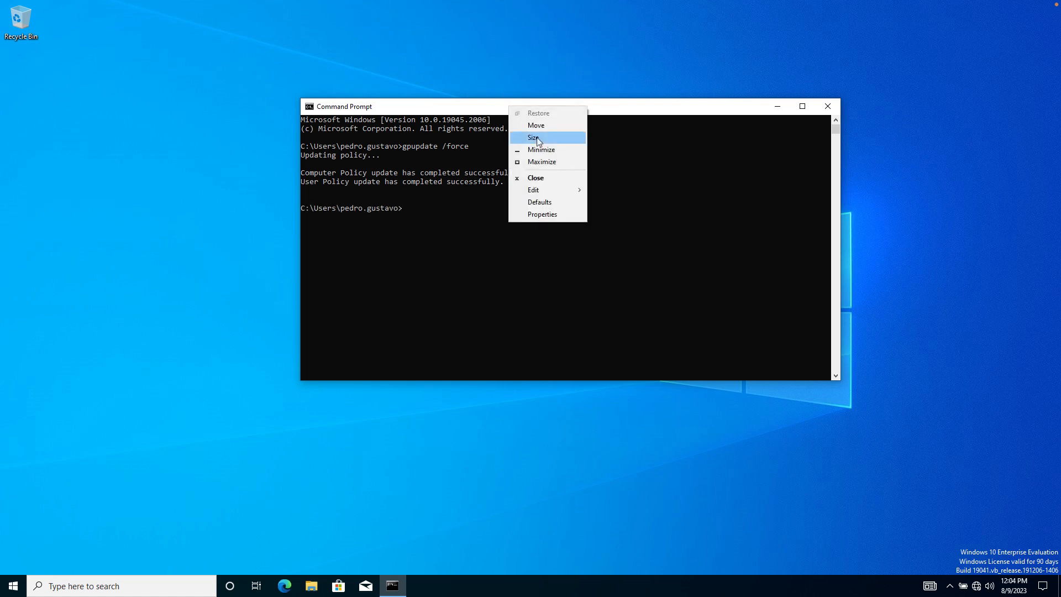
pyautogui.click(554, 217)
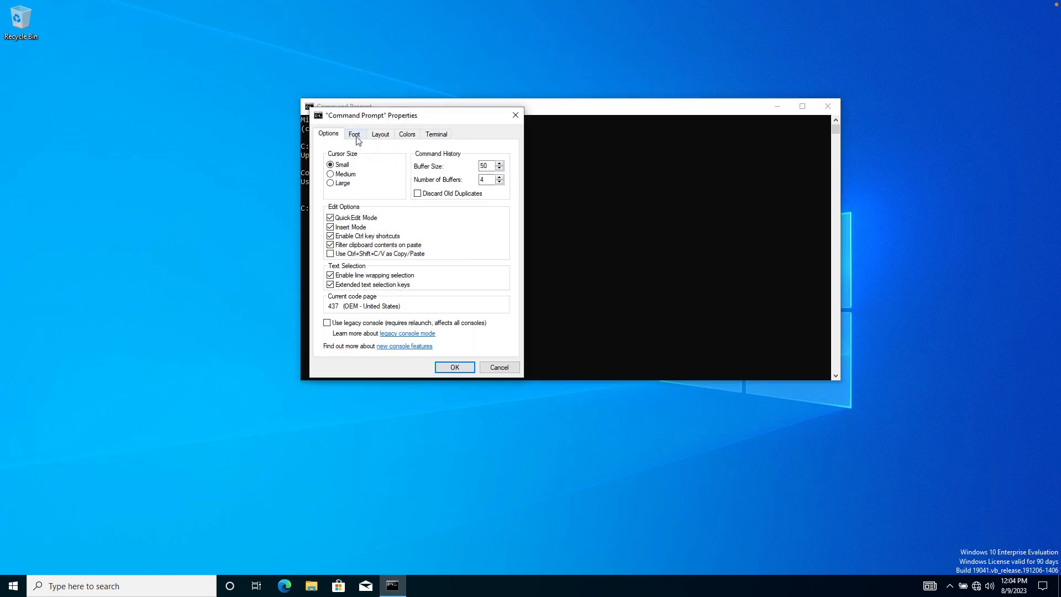
pyautogui.click(355, 134)
pyautogui.click(335, 194)
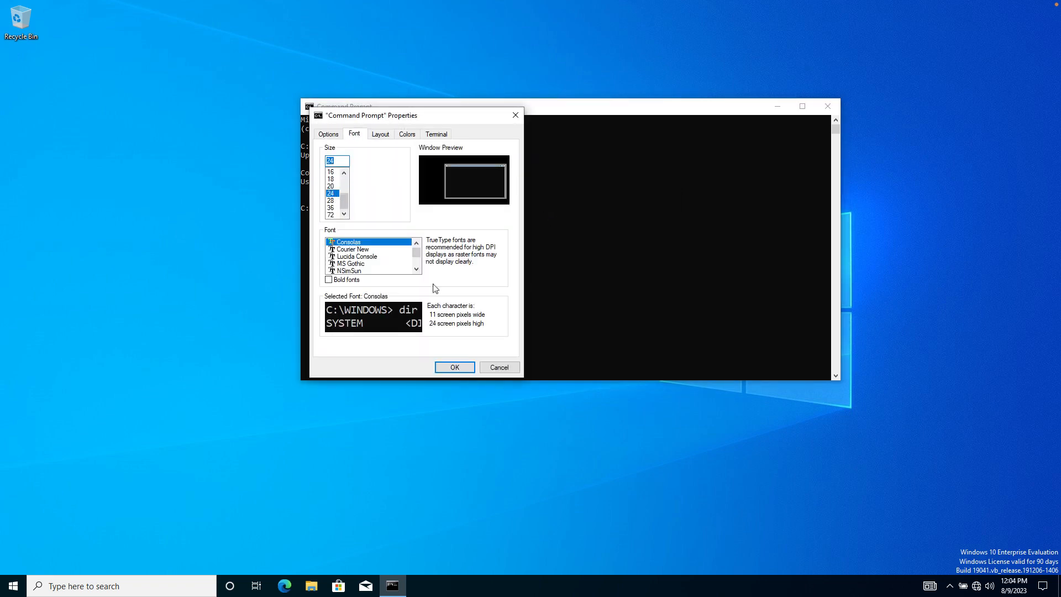
pyautogui.click(455, 368)
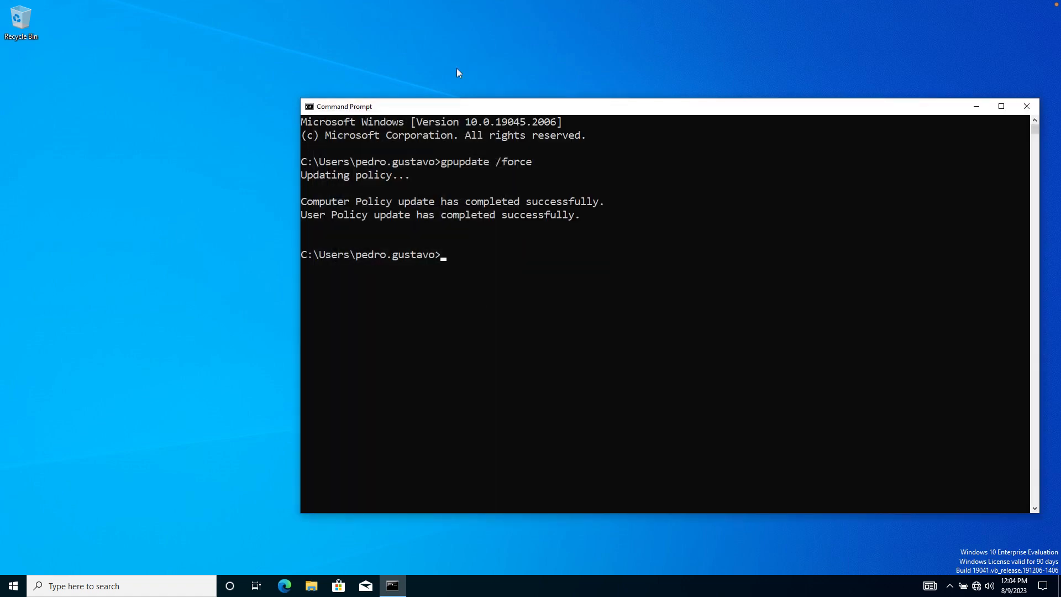
pyautogui.moveTo(499, 103); pyautogui.dragTo(429, 94)
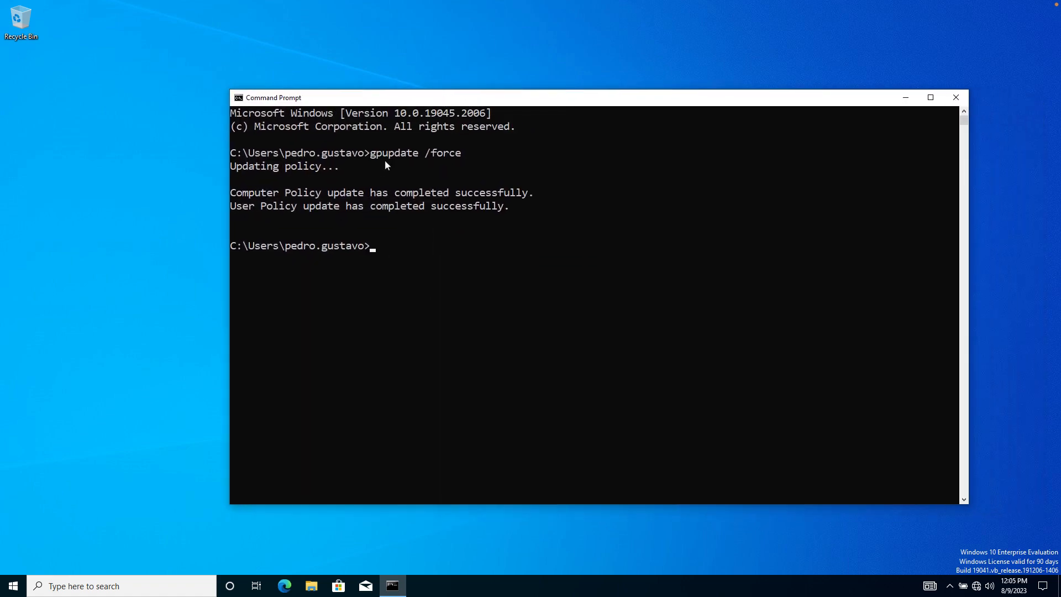